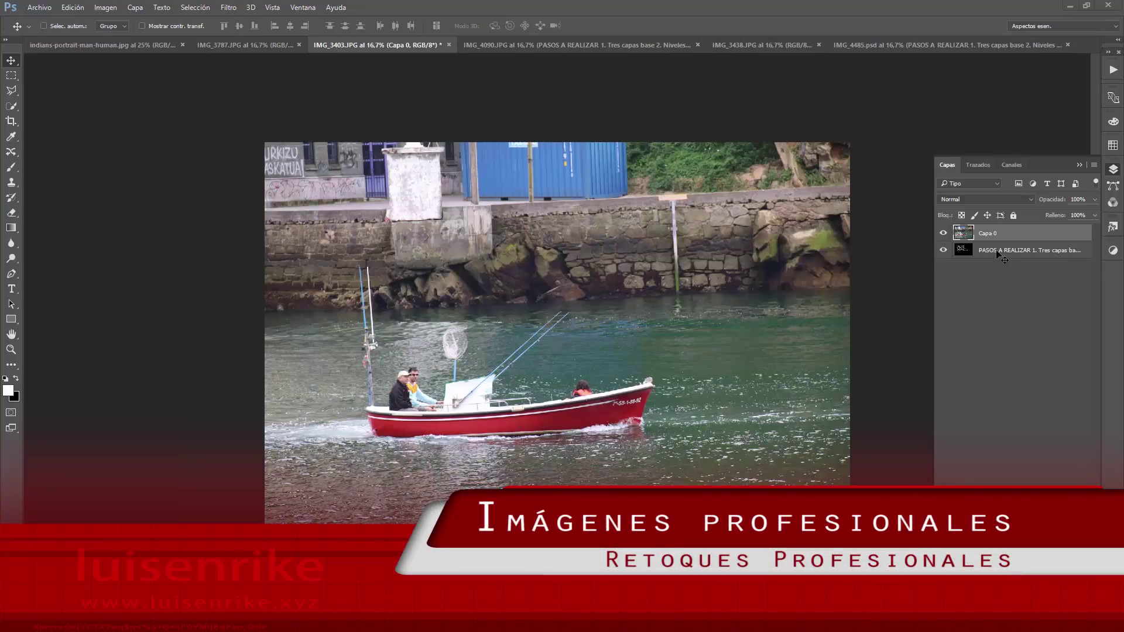
Show the recorded actions so the luis set's 3Capas base action is listed.
left_click(1113, 72)
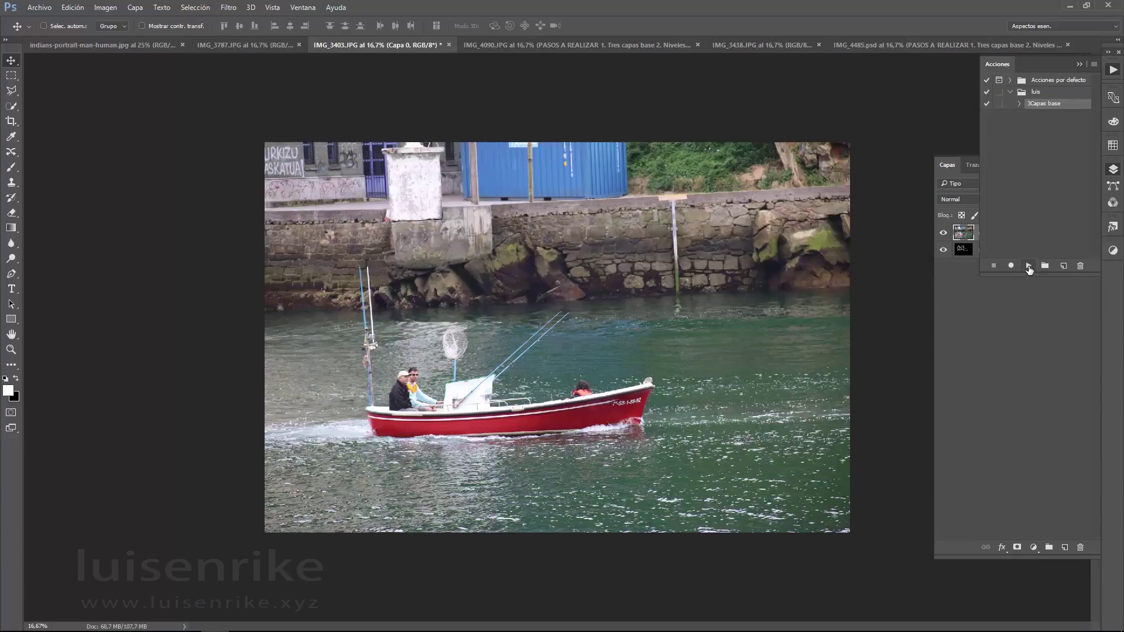
Run 3Capas base to add Aclarar, Oscurecer and Contraste, target Aclarar's mask, and pick the Brush.
left_click(1028, 266)
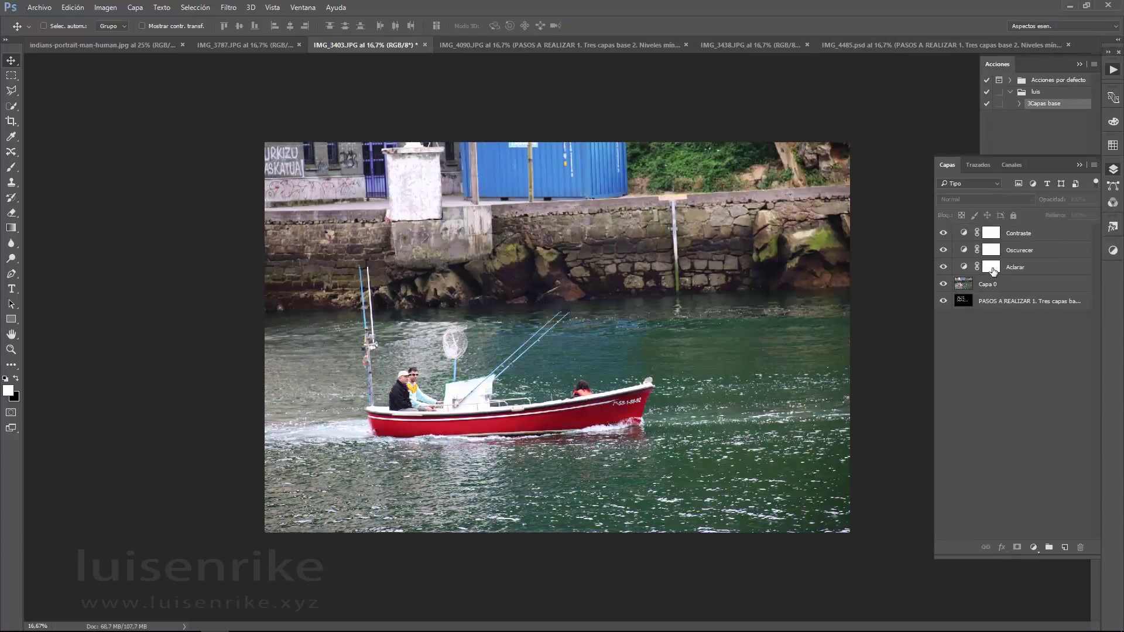
left_click(993, 269)
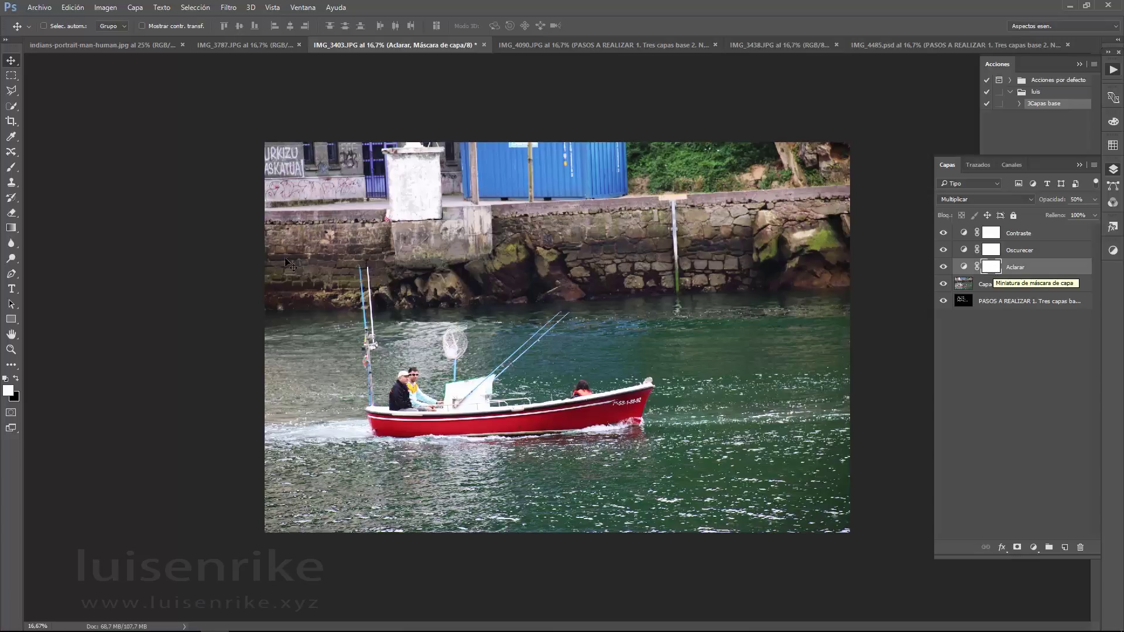
left_click(10, 169)
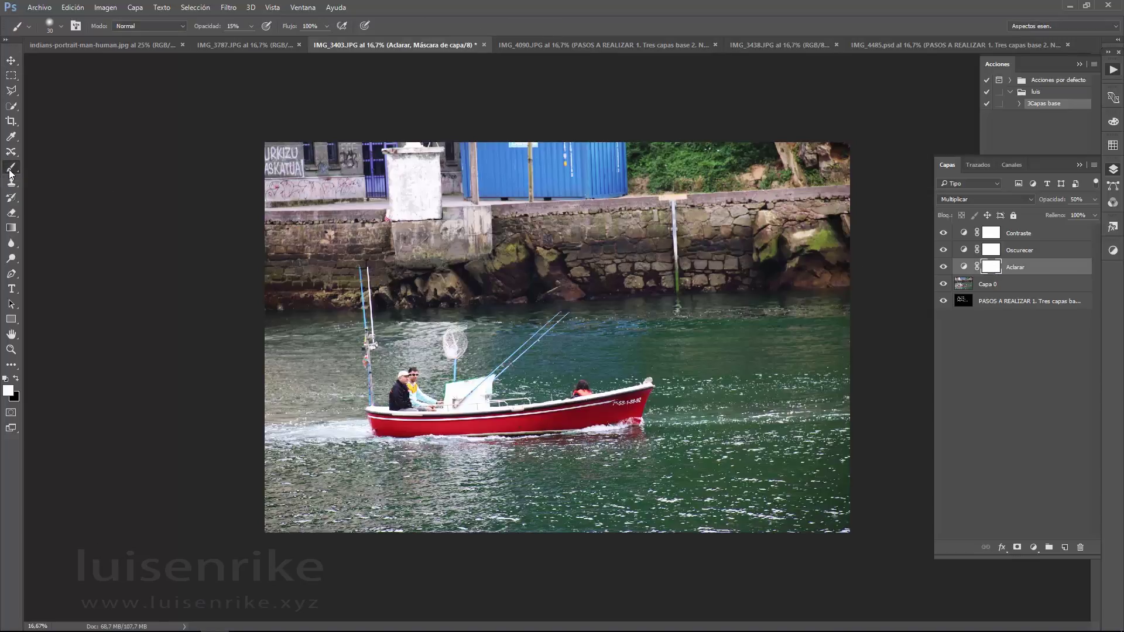
Set a black brush with hardness raised from 13% to 23%, then enlarge it.
left_click(15, 380)
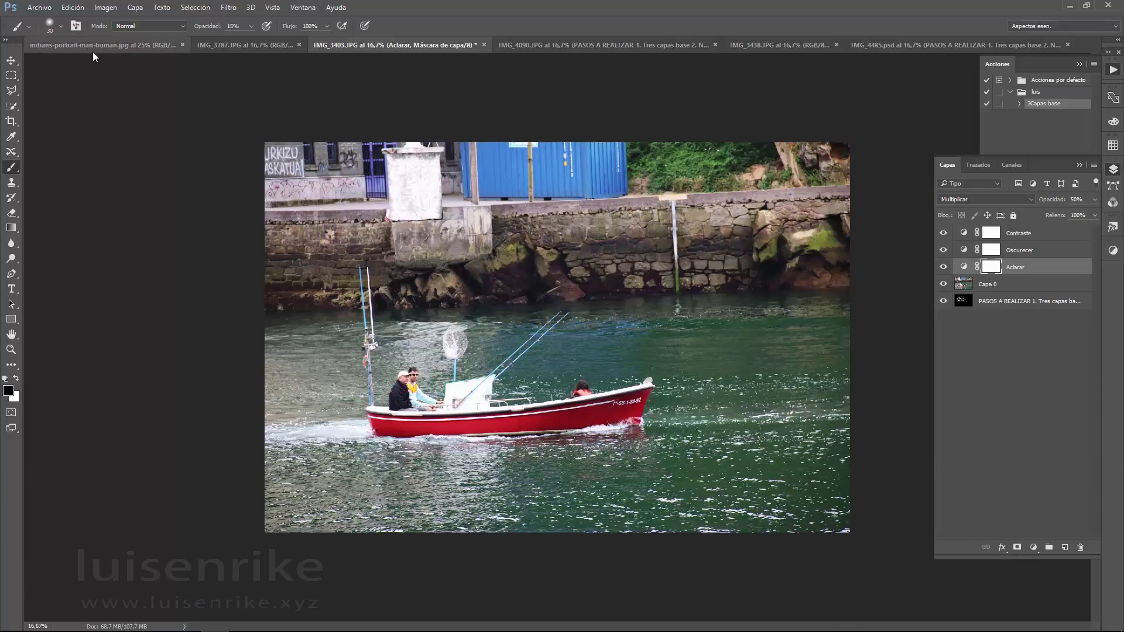
left_click(61, 27)
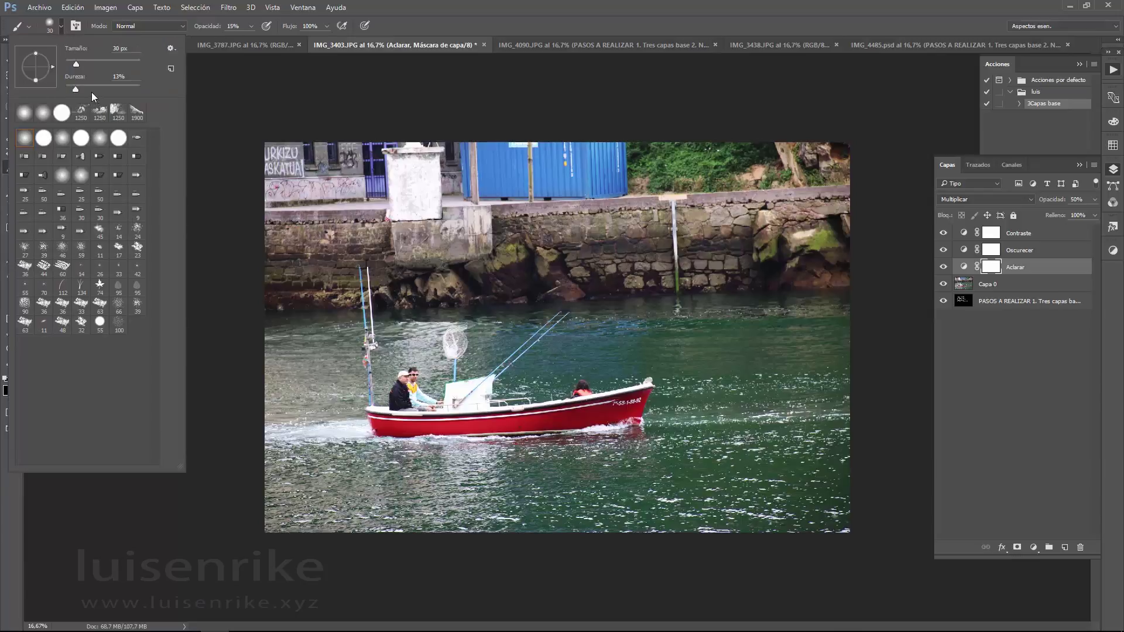
left_click_drag(78, 89, 82, 90)
key("Return")
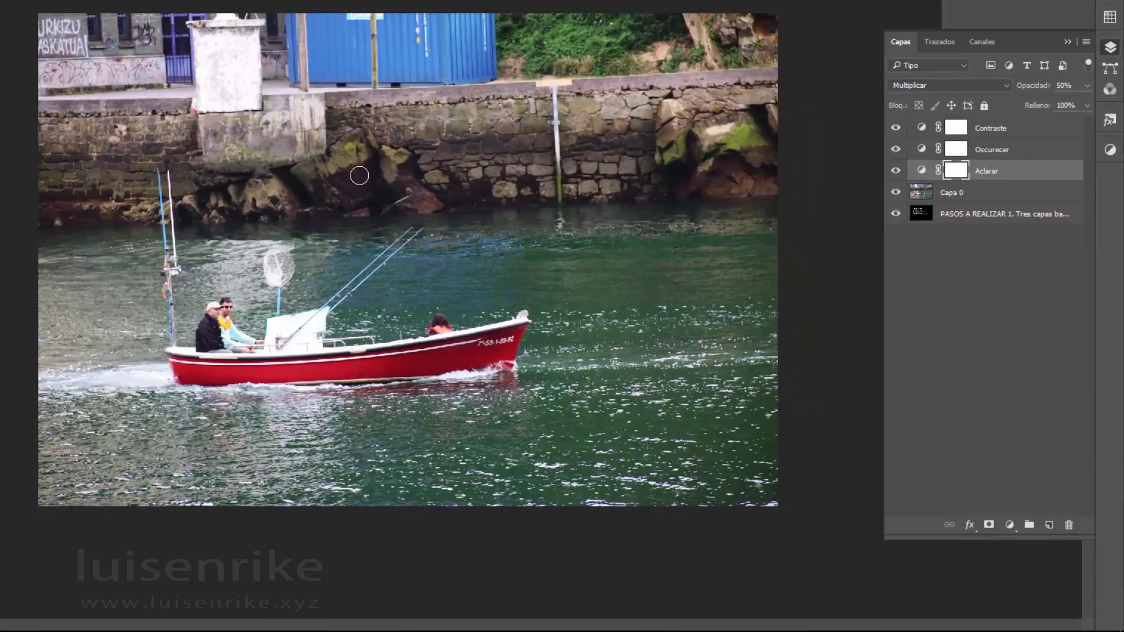
key("bracketright")
key("bracketright")
Compare Aclarar by hiding and showing it, then disabling and re-enabling its mask.
left_click(897, 172)
left_click(897, 171)
right_click(957, 173)
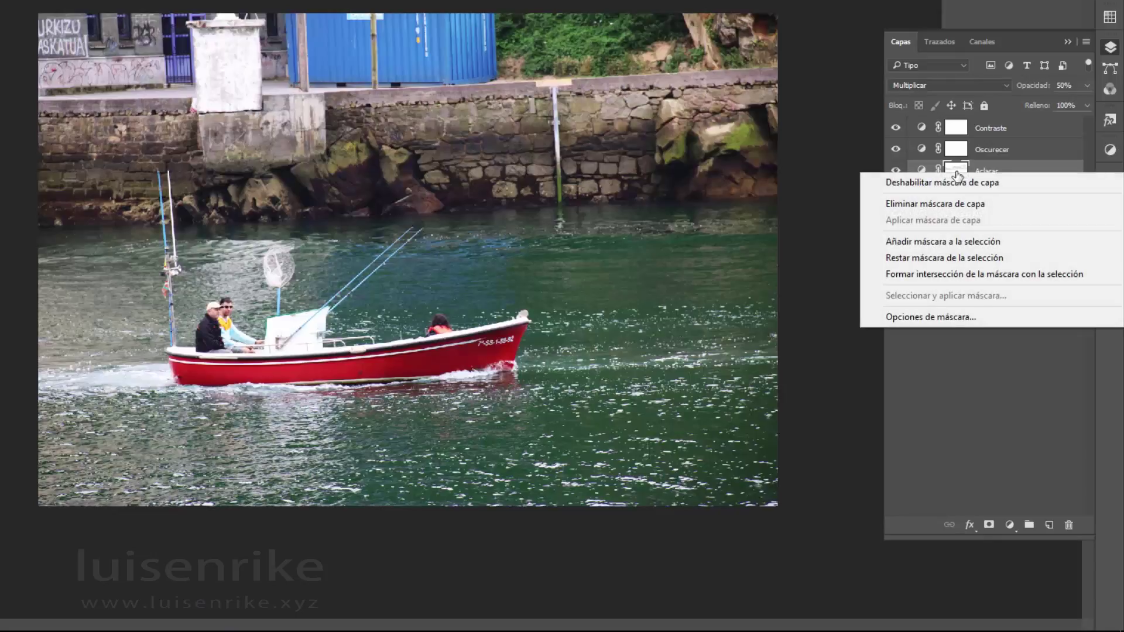
left_click(967, 183)
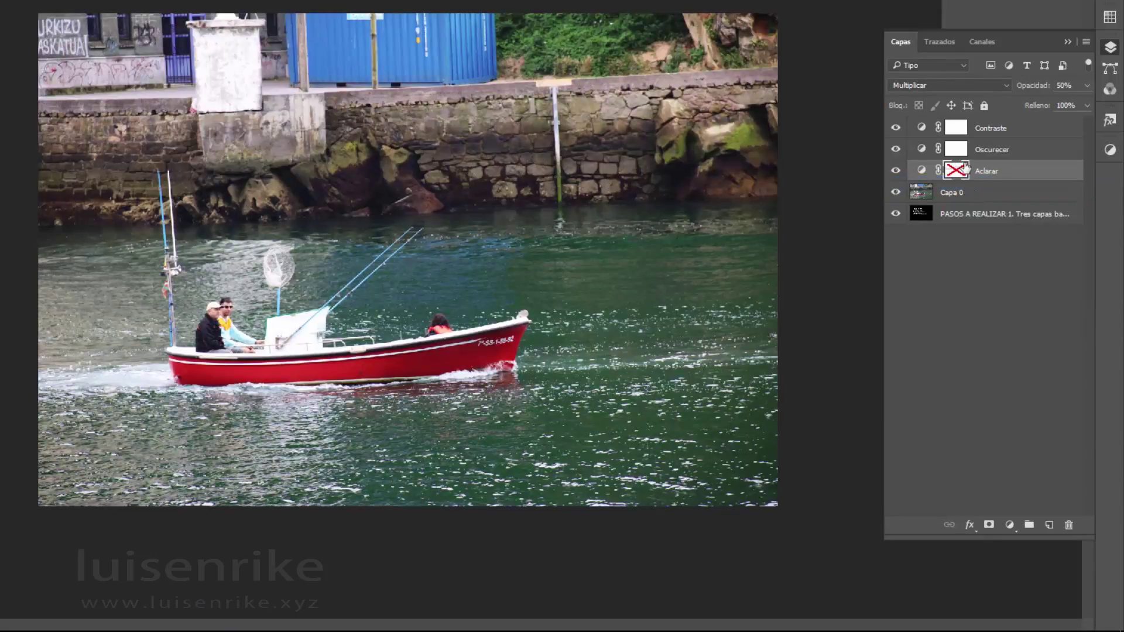
right_click(956, 174)
left_click(962, 183)
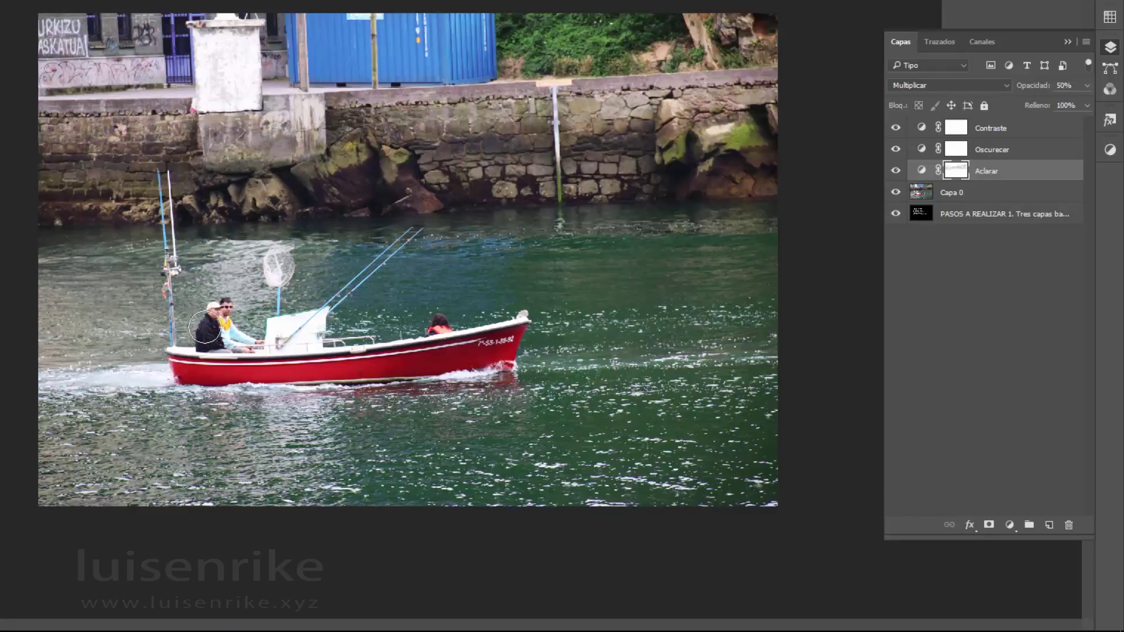
Resize the brush, paint the Aclarar mask, and recheck it with the mask off and on.
key("bracketleft")
key("bracketleft")
key("bracketright")
key("bracketright")
right_click(958, 176)
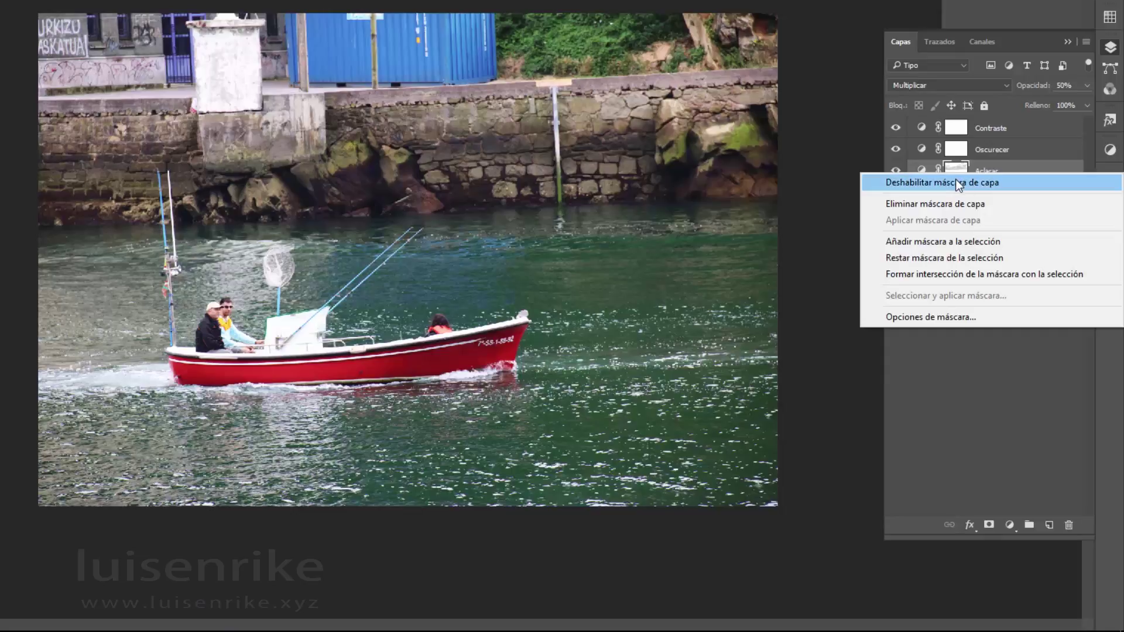
left_click(960, 183)
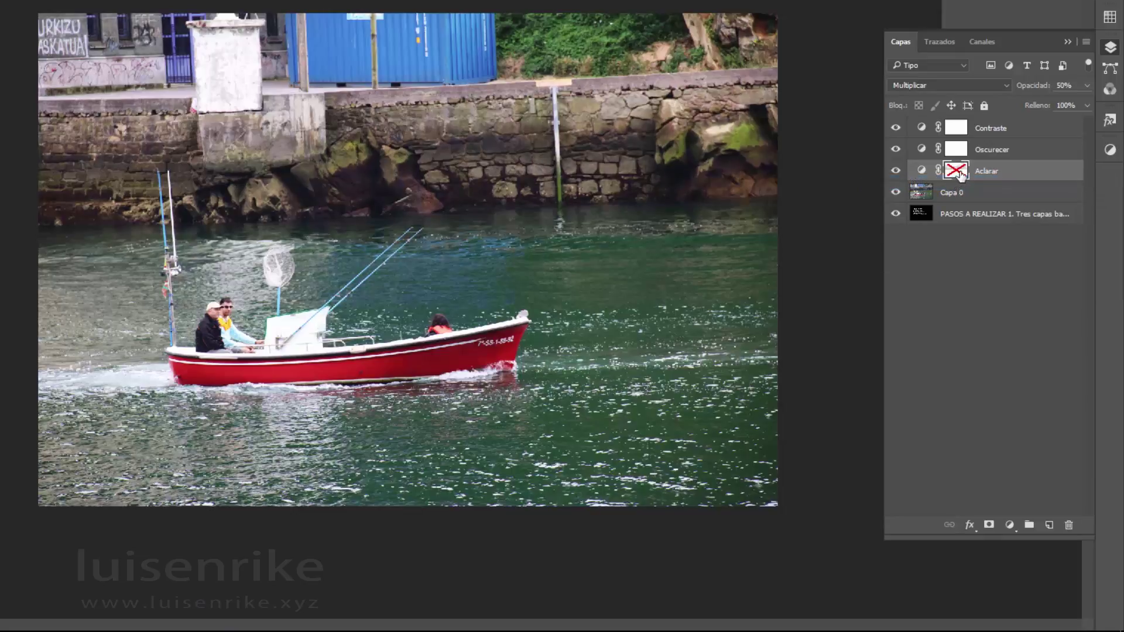
right_click(958, 174)
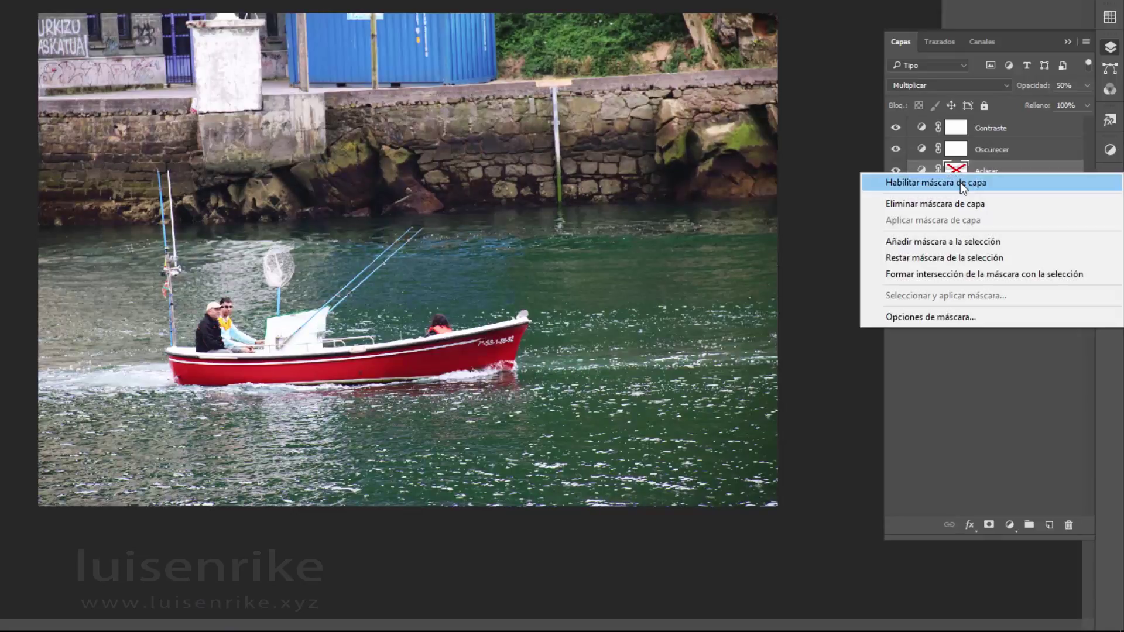
left_click(968, 183)
left_click(957, 151)
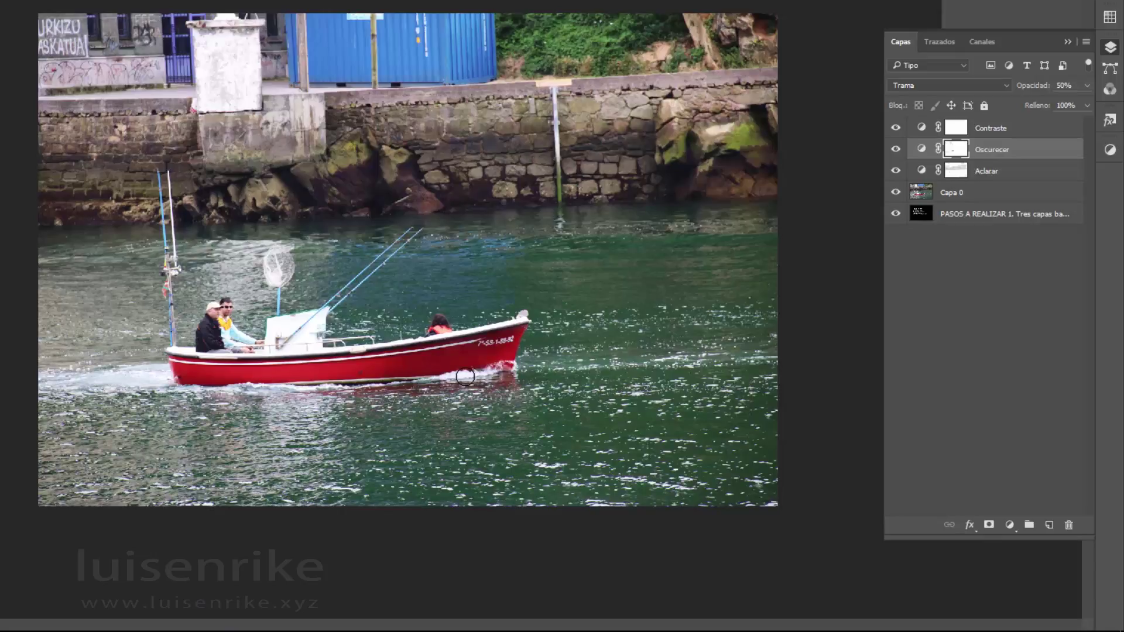
Paint the Oscurecer mask with a resized brush, disabling and re-enabling the mask to compare.
key("bracketleft")
key("bracketright")
key("bracketright")
right_click(958, 153)
left_click(960, 158)
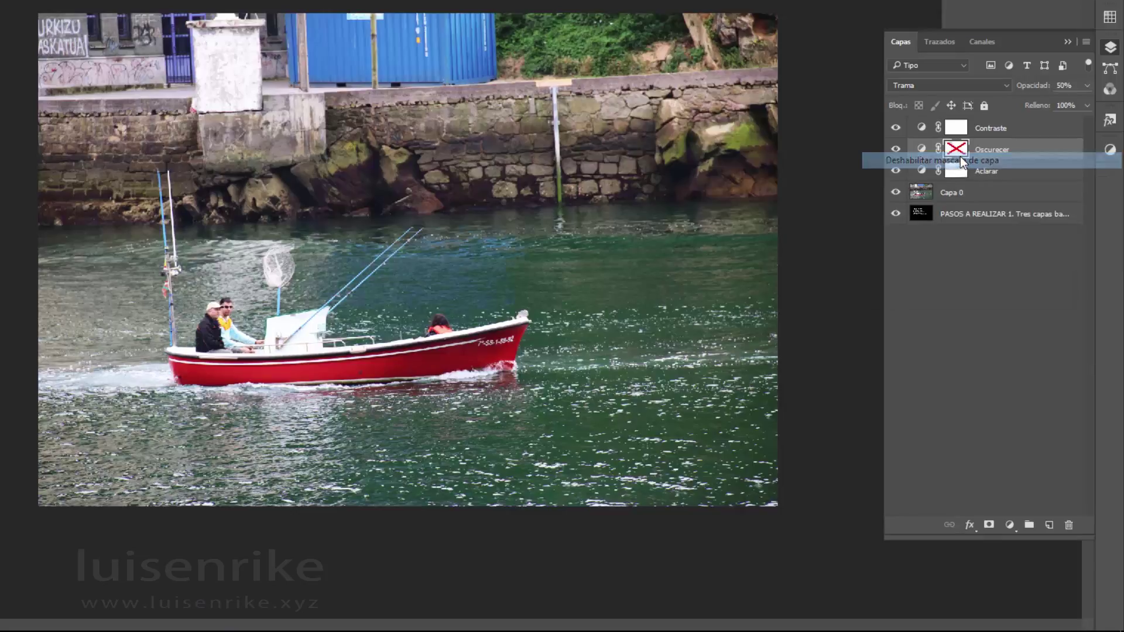
right_click(958, 154)
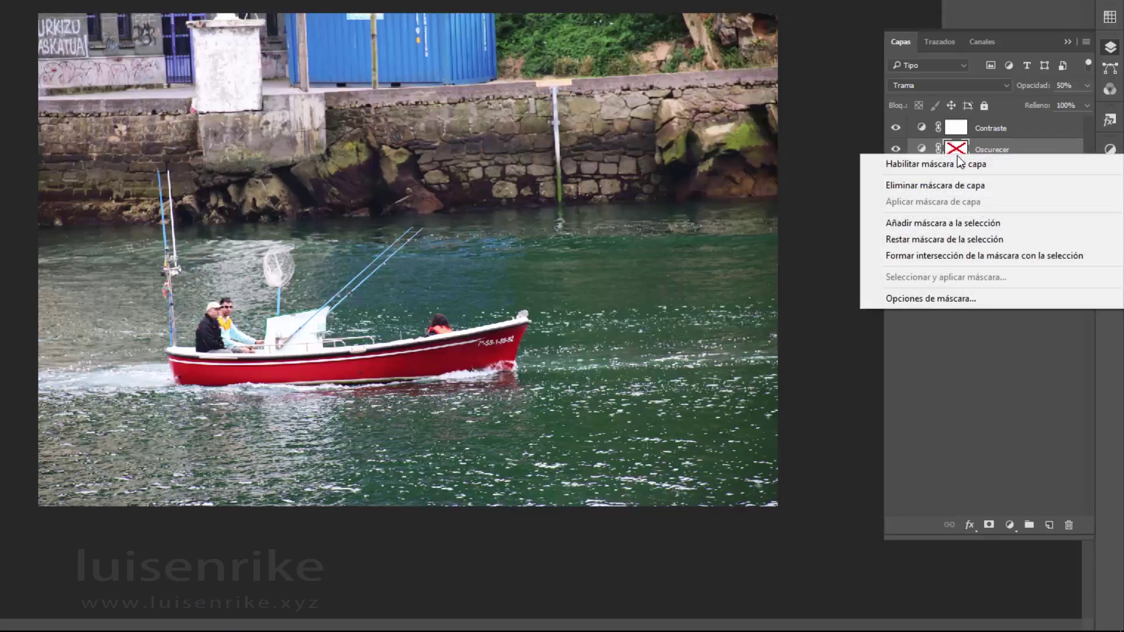
left_click(954, 164)
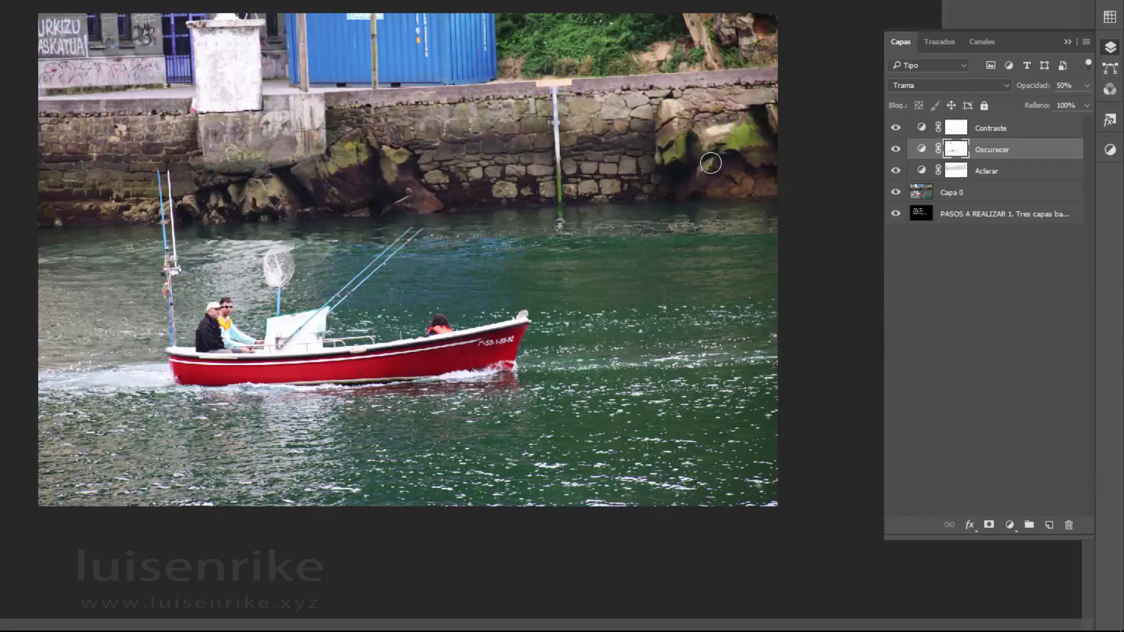
Set Contraste opacity to 66% and toggle Capa 0 alone to compare with the original.
left_click(961, 130)
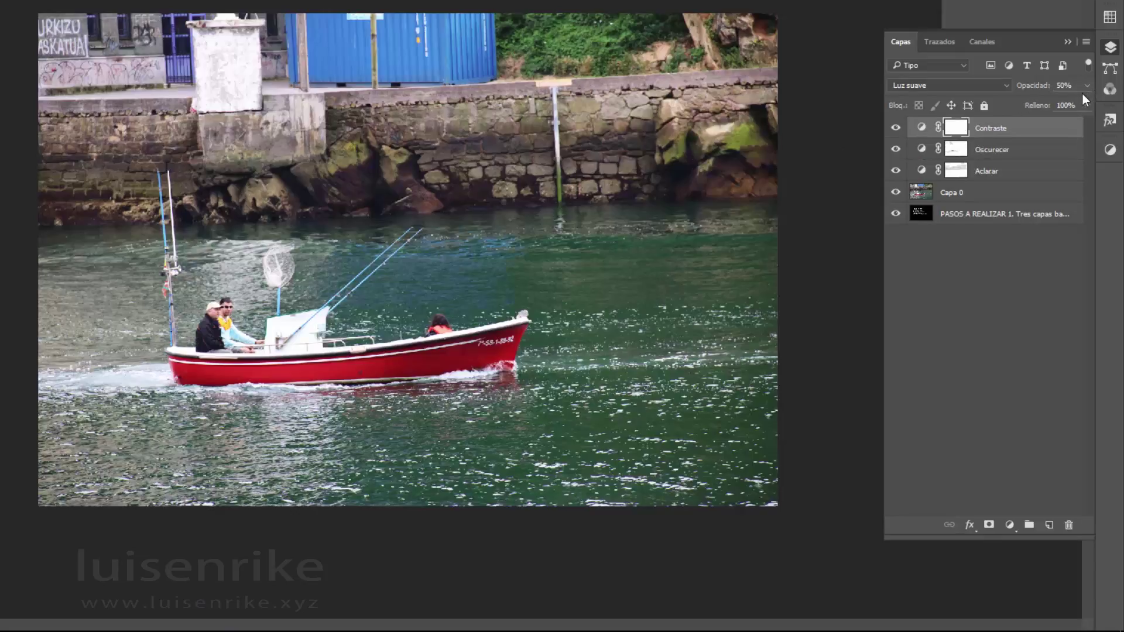
left_click(1086, 87)
left_click(896, 193)
left_click(896, 193, "alt")
left_click(896, 193, "alt")
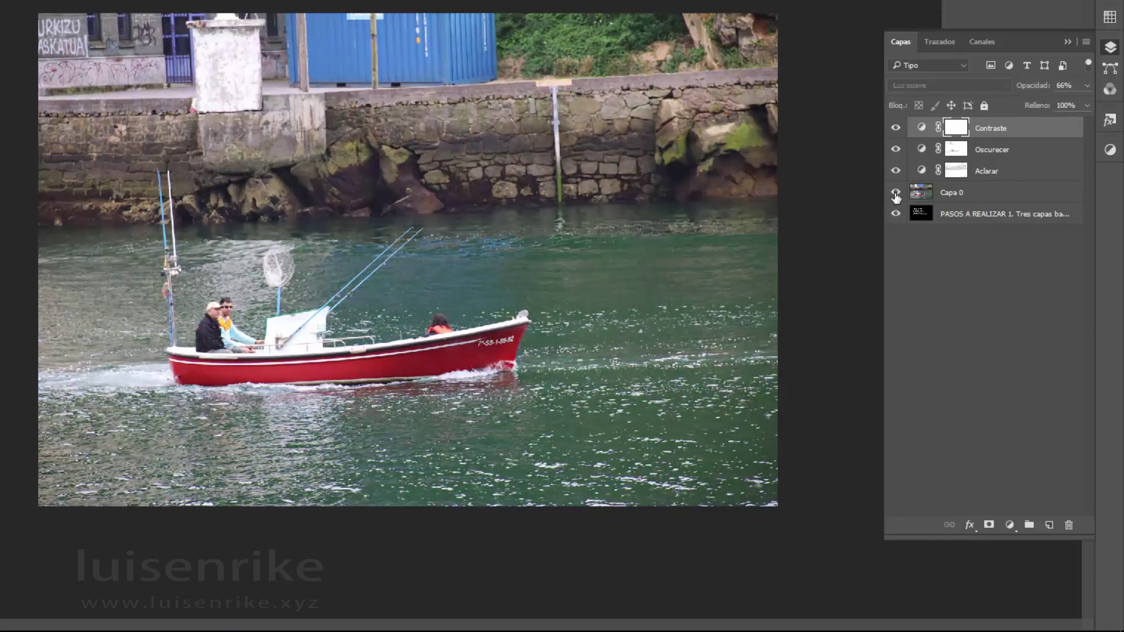
left_click(896, 193, "alt")
left_click(896, 194, "alt")
Add a Niveles 1 Levels adjustment layer and switch it to the Rojo channel.
left_click(1009, 525)
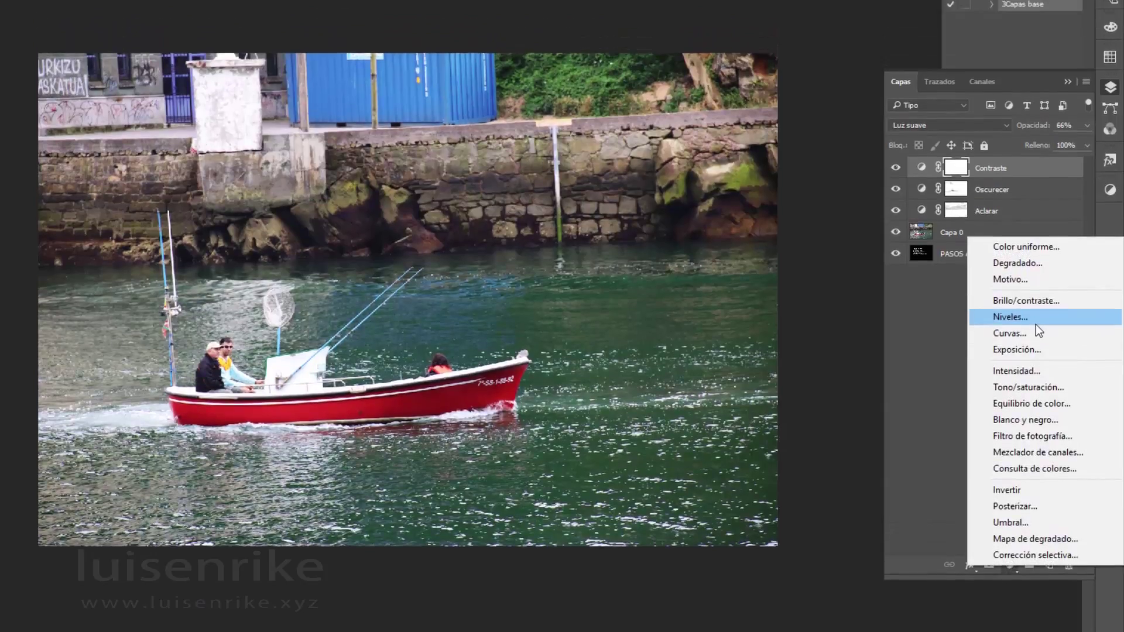
left_click(1033, 286)
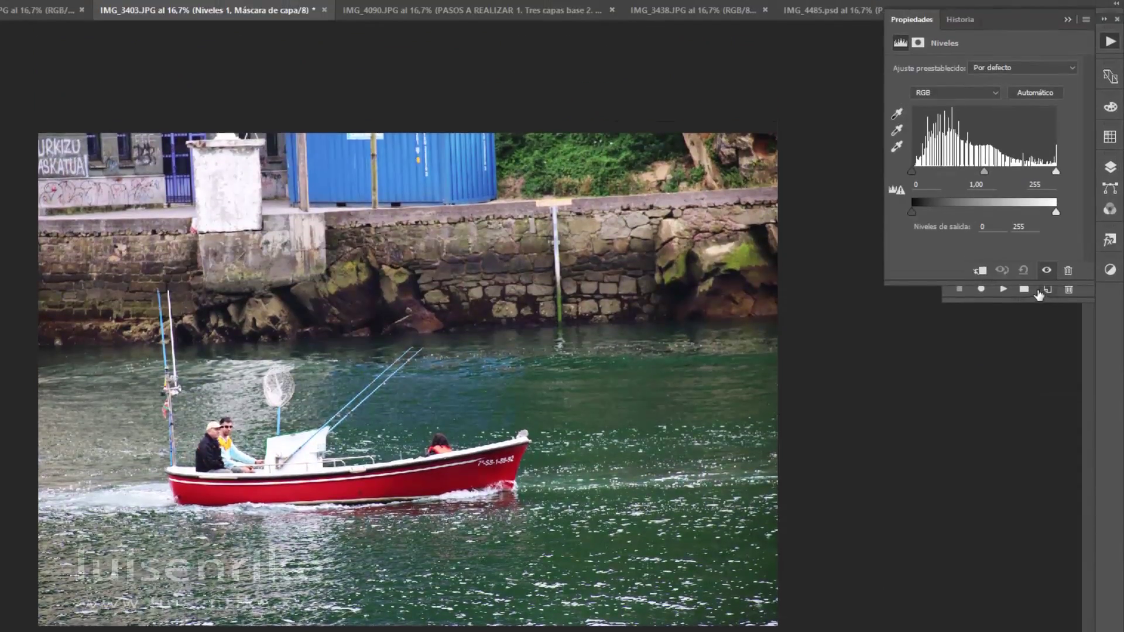
left_click(933, 96)
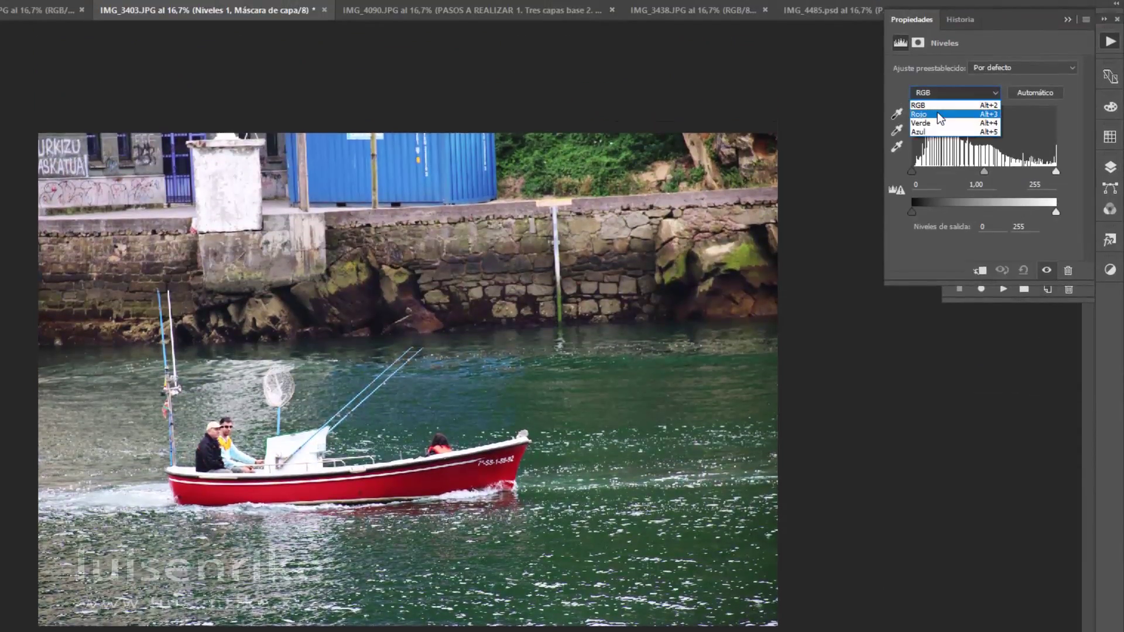
left_click(937, 111)
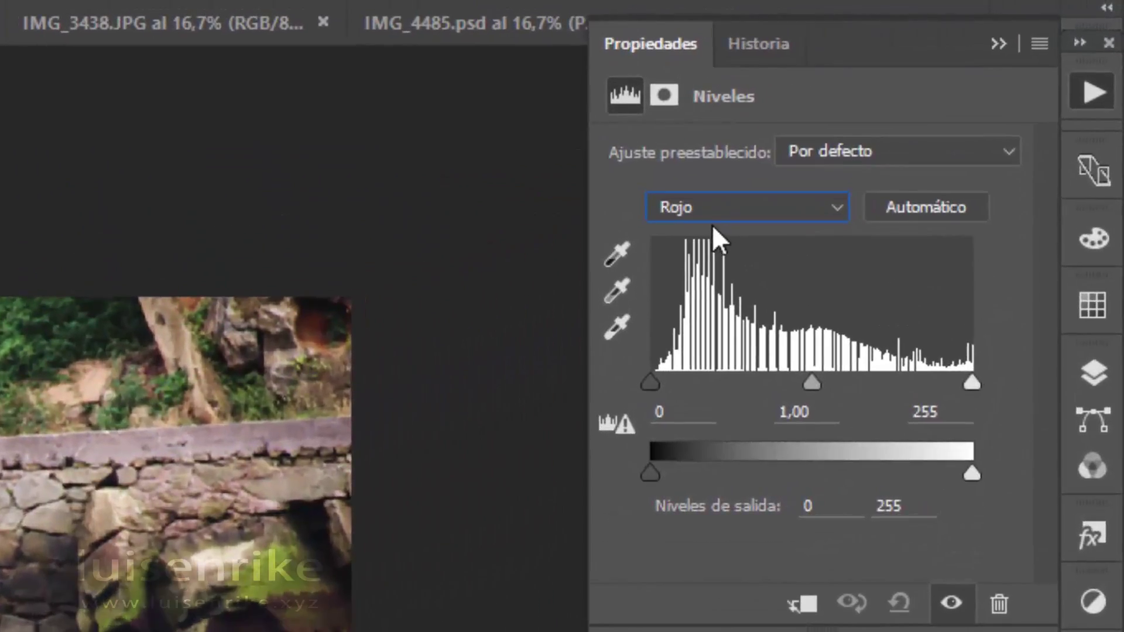
Raise the Verde channel's black input to 5 and the Azul channel's to 4.
left_click(711, 219)
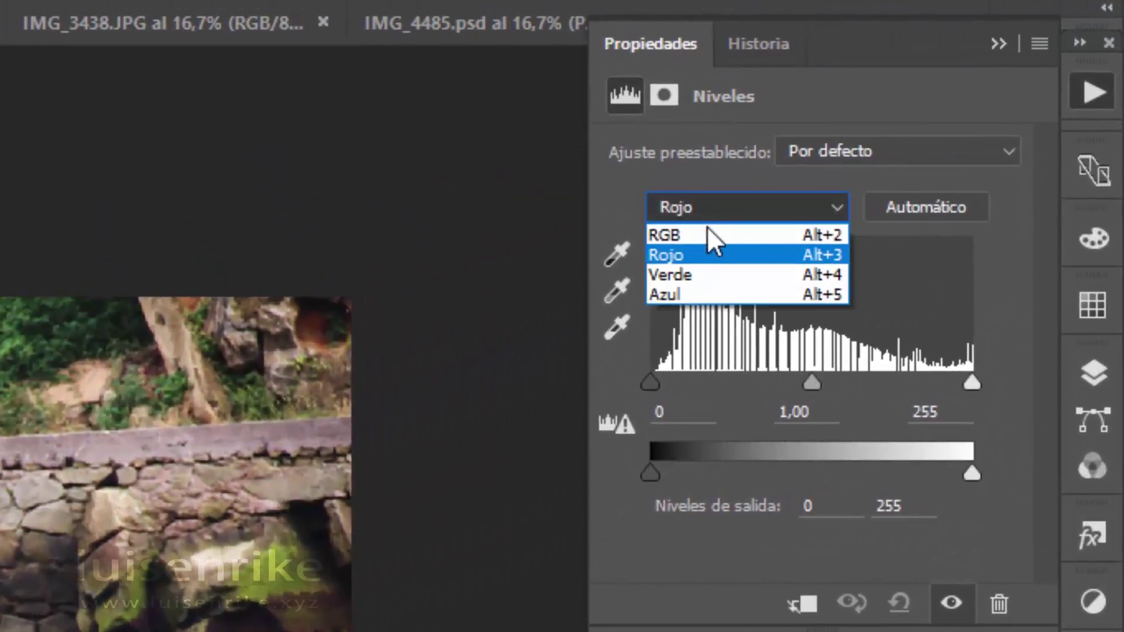
left_click(710, 276)
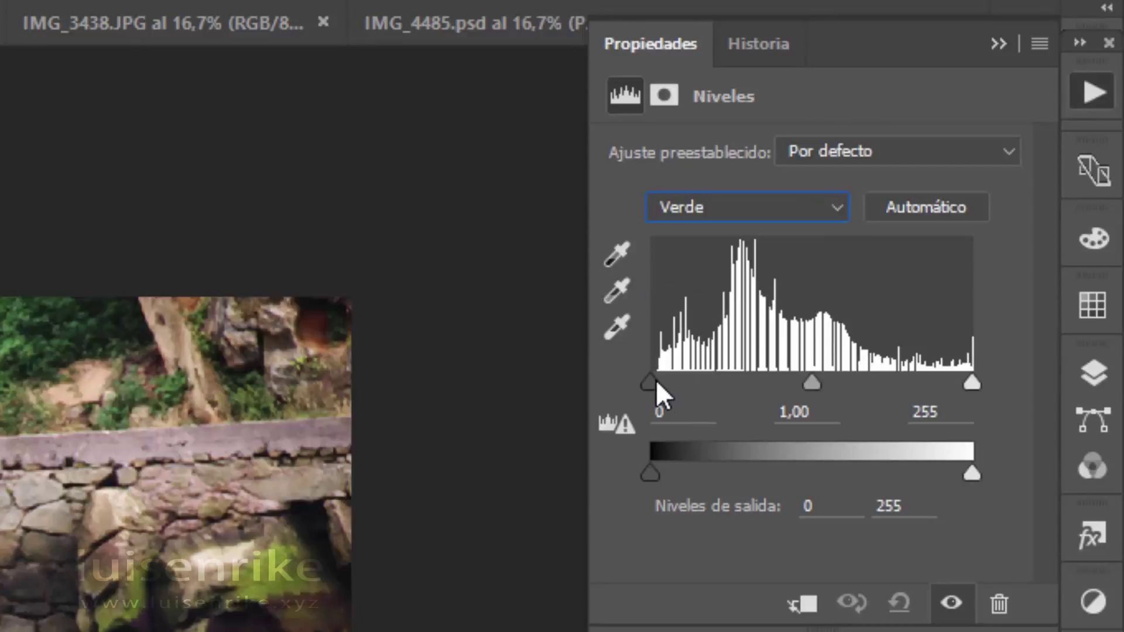
left_click_drag(651, 384, 658, 383)
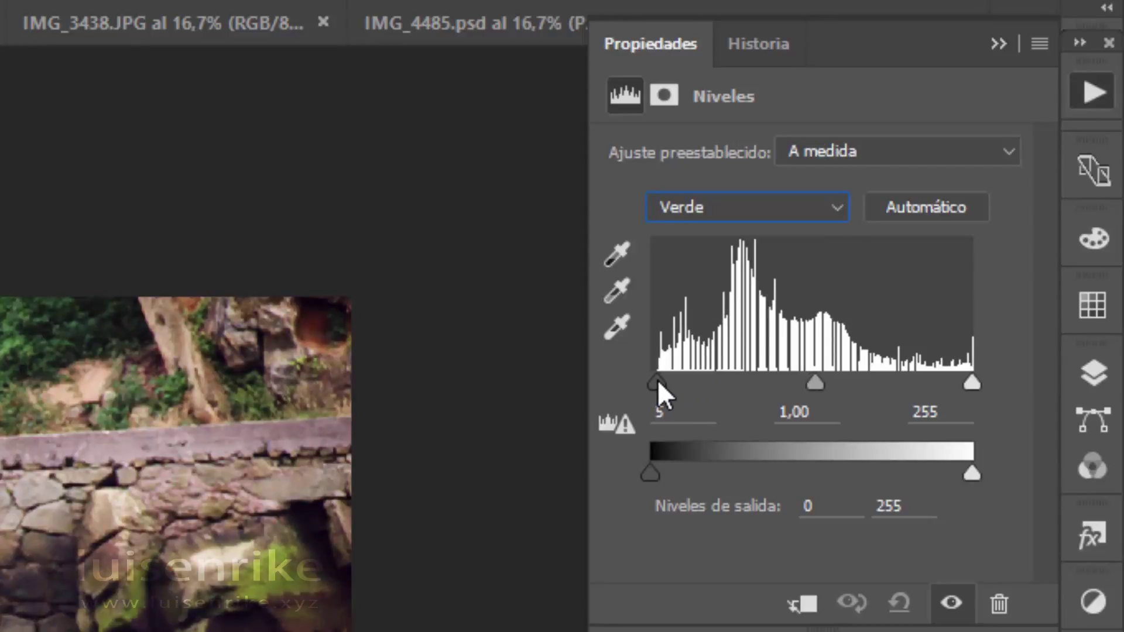
left_click(697, 209)
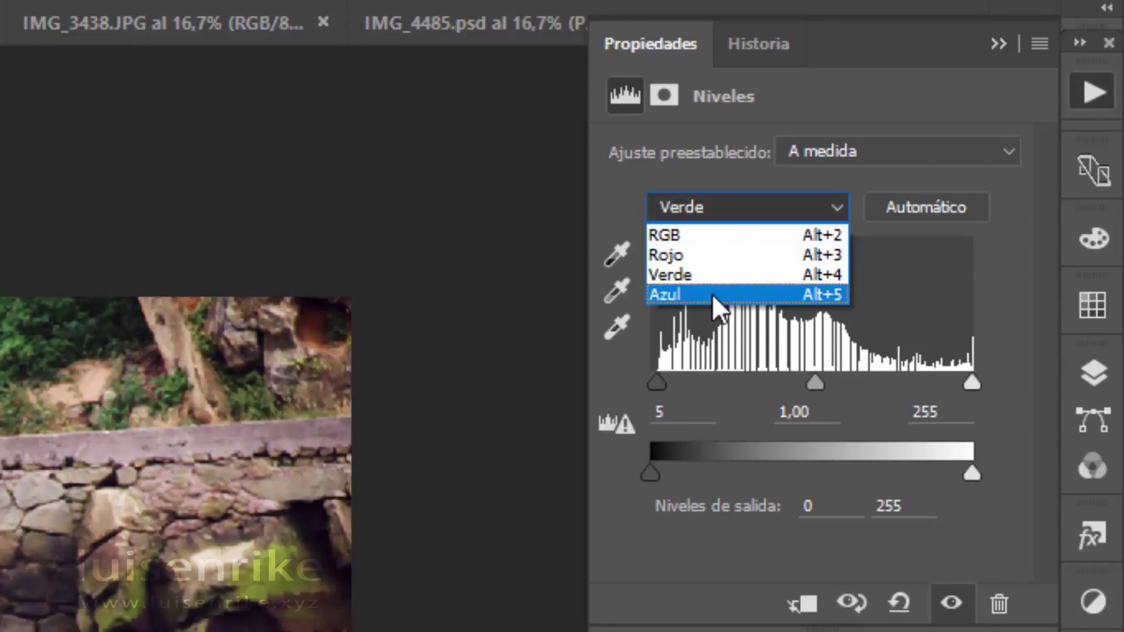
left_click(712, 294)
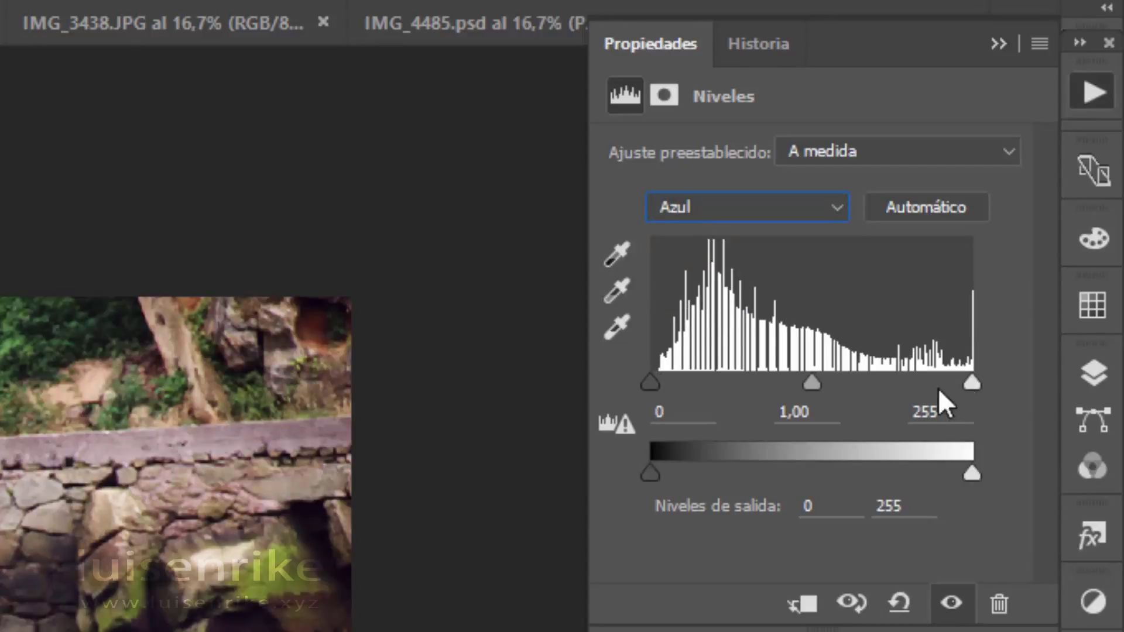
left_click_drag(652, 377, 656, 378)
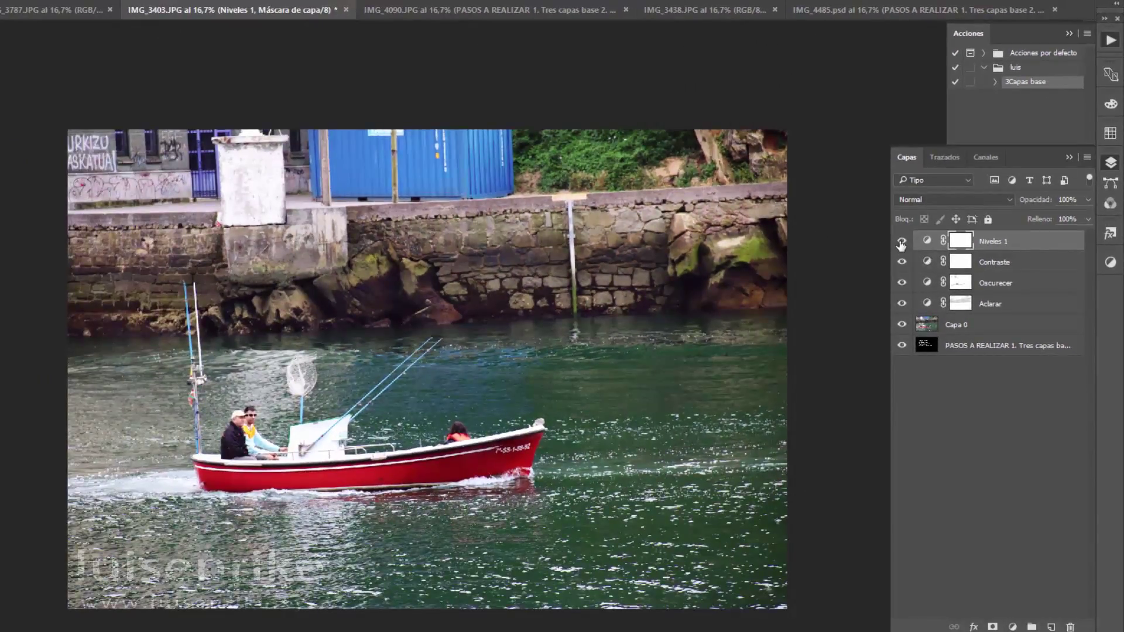
Toggle Niveles 1 to compare, view the PASOS A REALIZAR slide alone, then restore all layers.
left_click(901, 243)
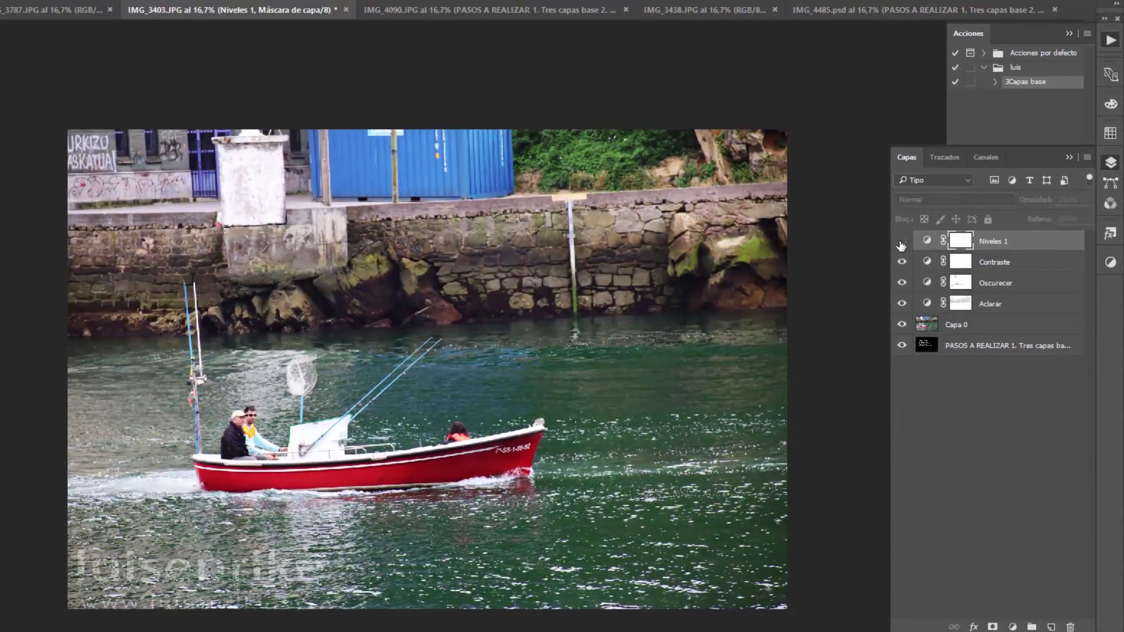
left_click(900, 242)
left_click(901, 243)
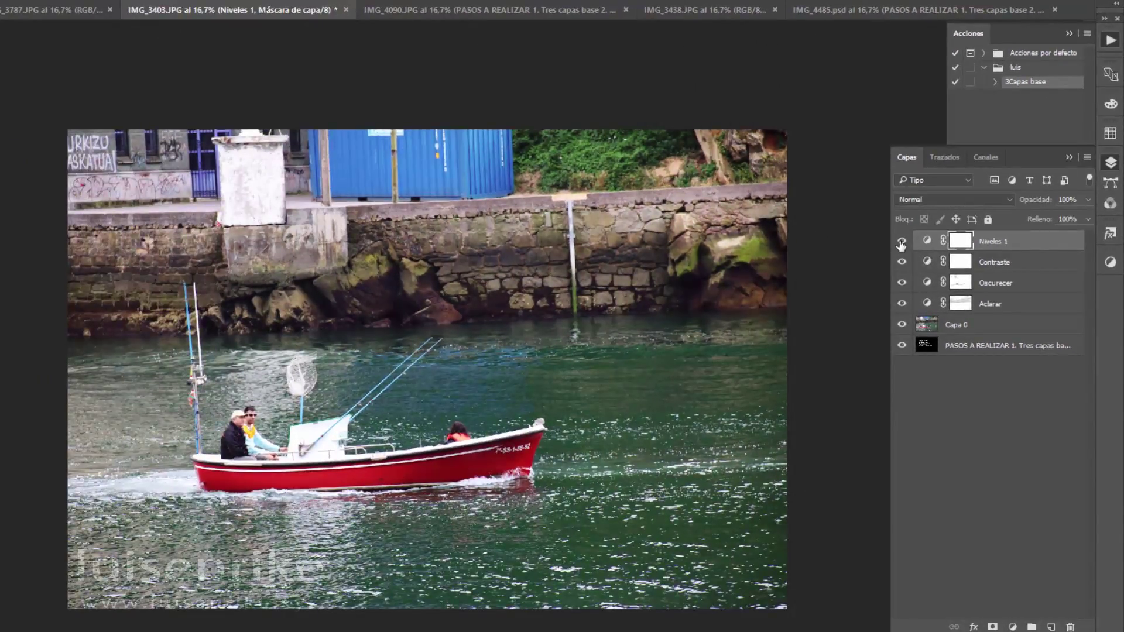
left_click(902, 347, "alt")
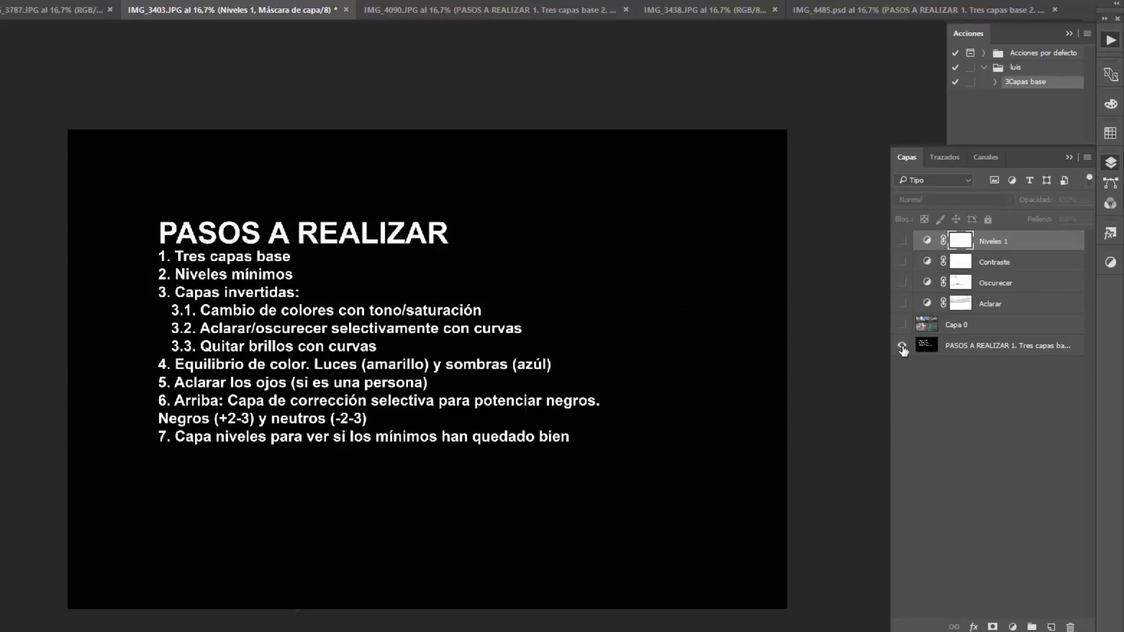
left_click(902, 347, "alt")
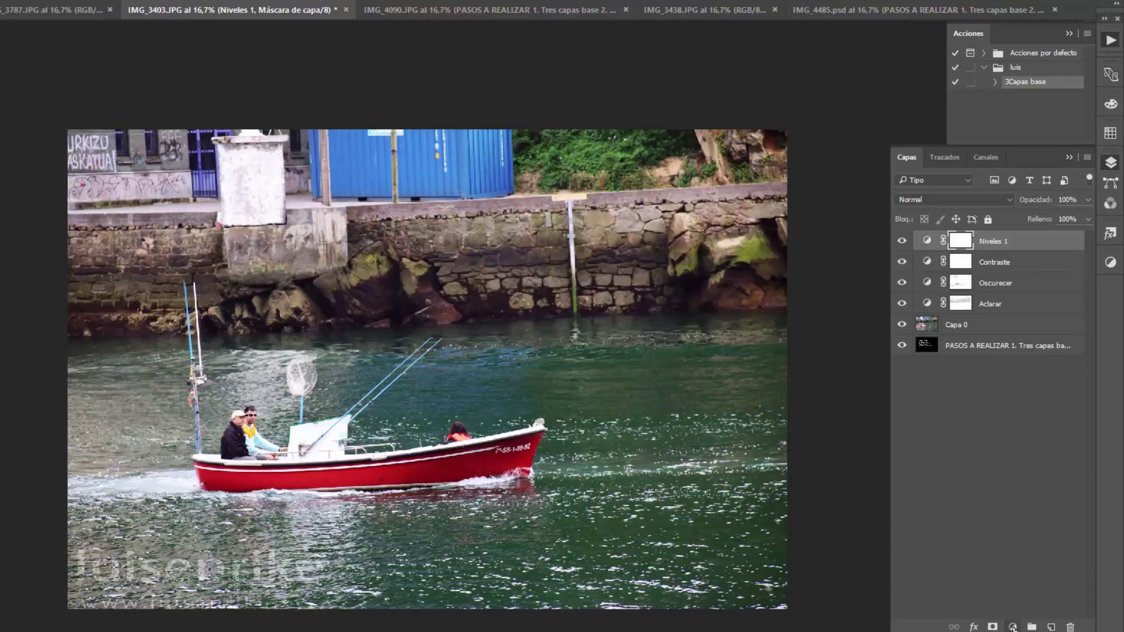
Add a Curvas 1 layer with its RGB curve pulled down to darken the midtones.
left_click(1012, 627)
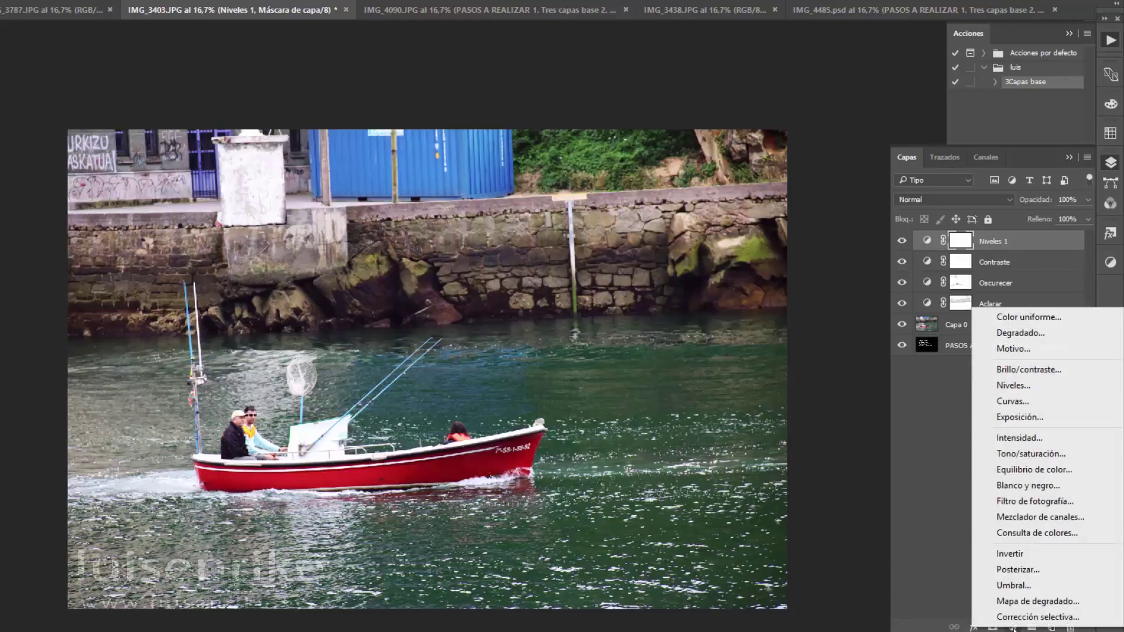
left_click(1006, 401)
left_click_drag(1001, 172, 1017, 194)
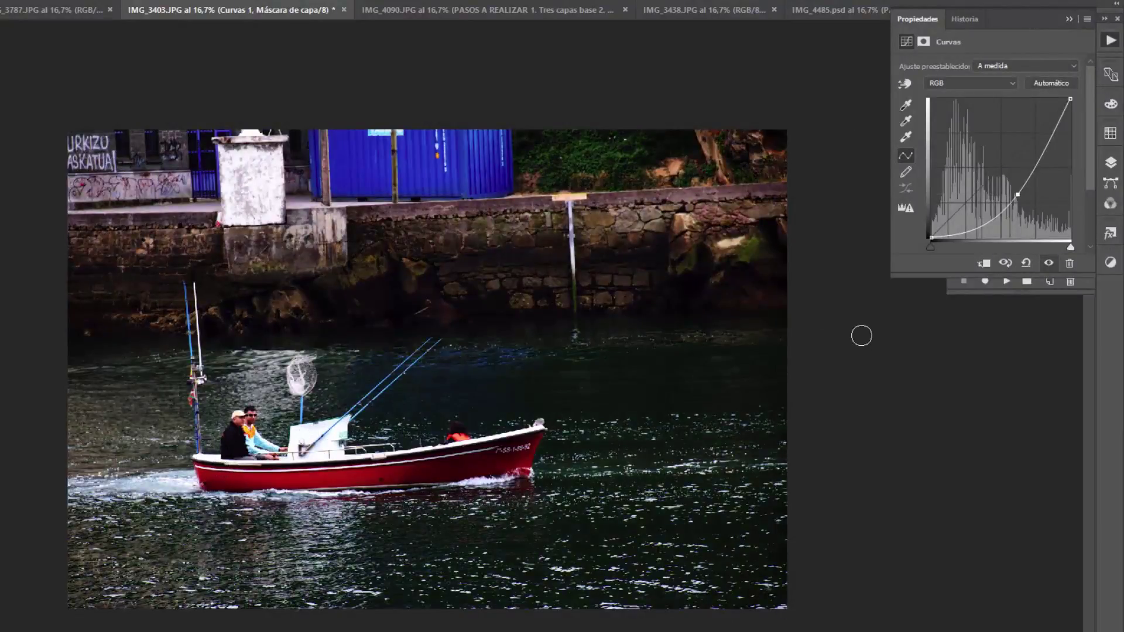
left_click_drag(1013, 196, 1015, 188)
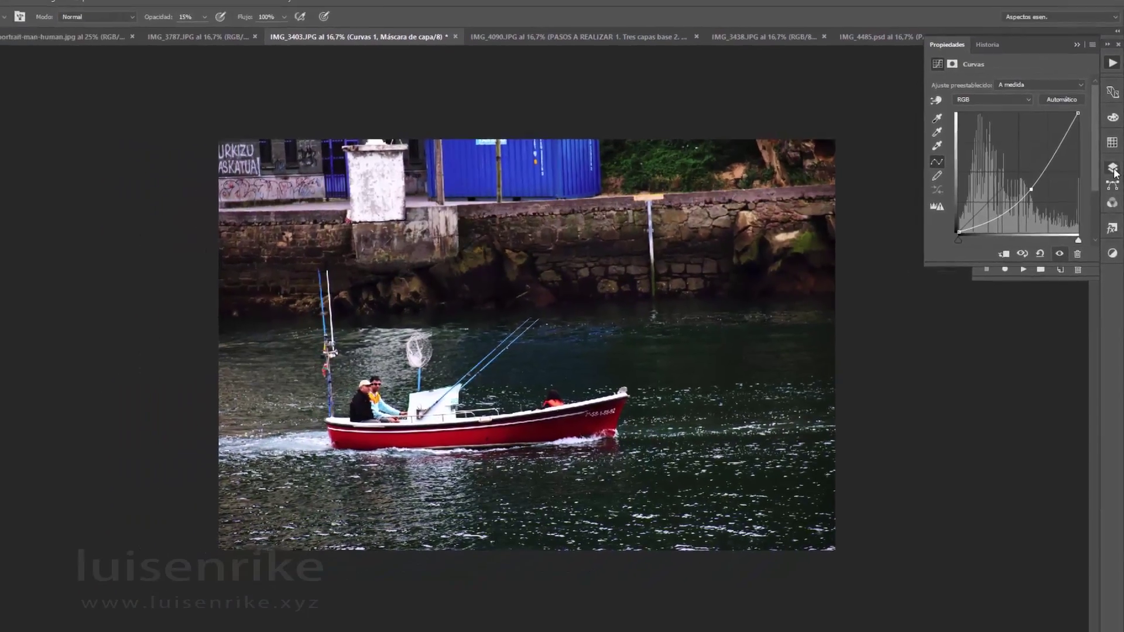
left_click(1114, 173)
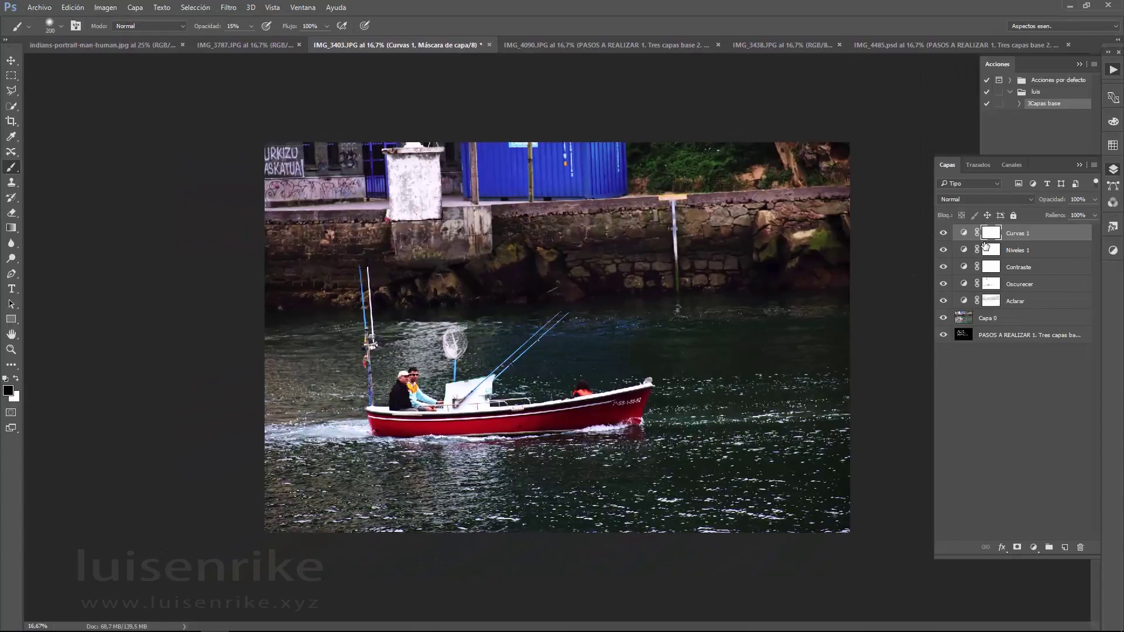
Invert the Curvas 1 mask to black and paint white over the boat cabin and landing net.
key("ctrl+i")
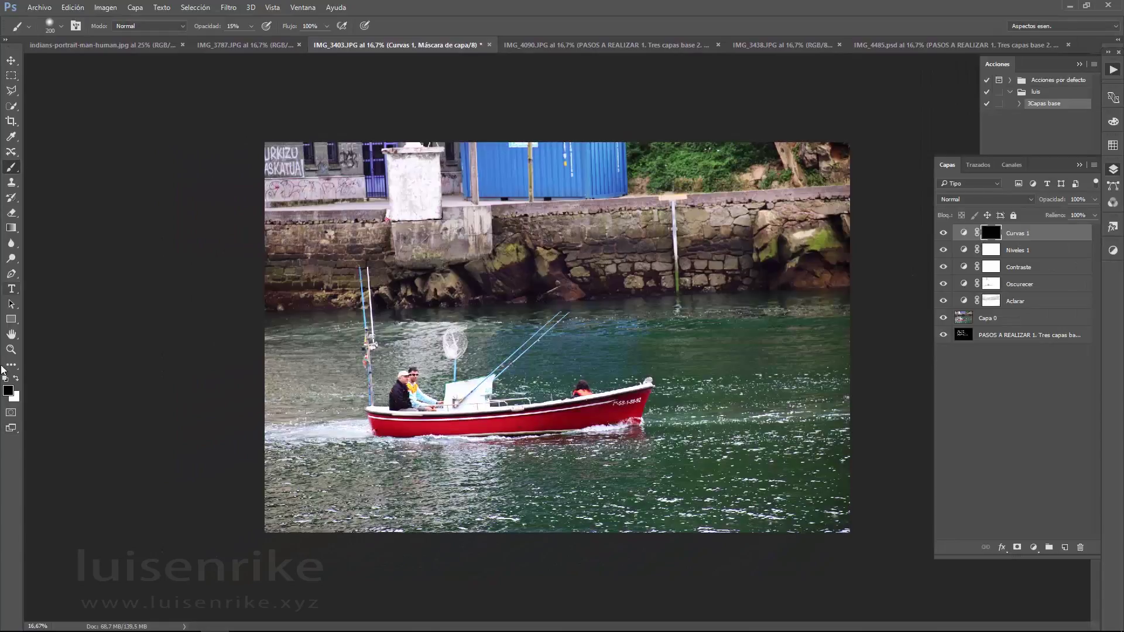
left_click(17, 379)
scroll(450, 400, "up", 1)
scroll(450, 399, "up", 1)
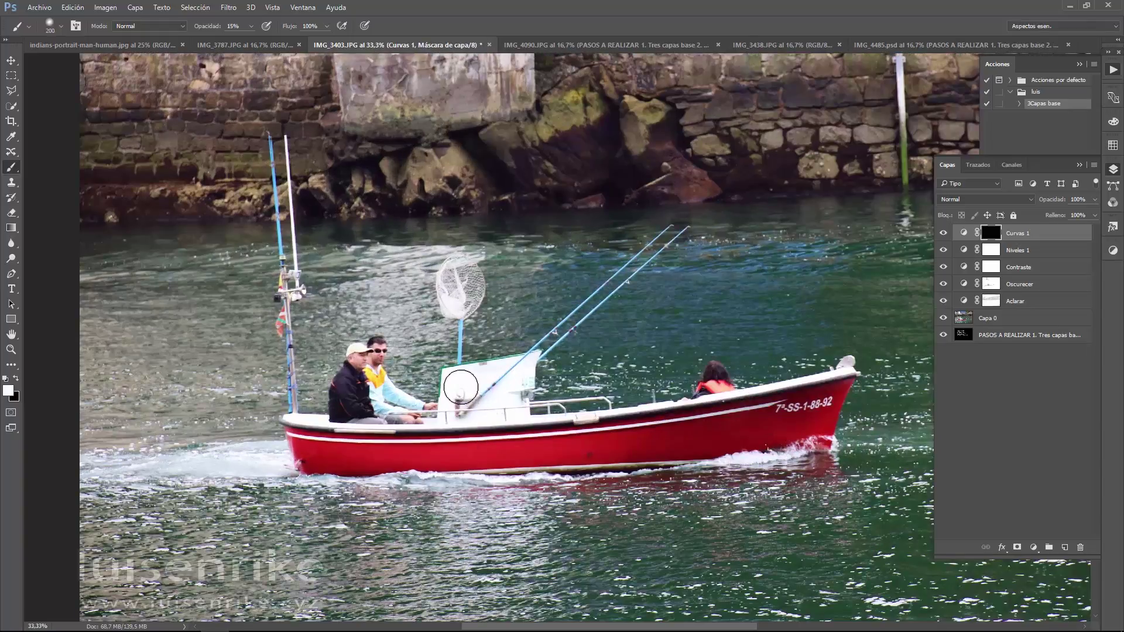
mouse_move(497, 377)
left_mouse_down()
mouse_move(455, 406)
mouse_move(464, 376)
left_mouse_up()
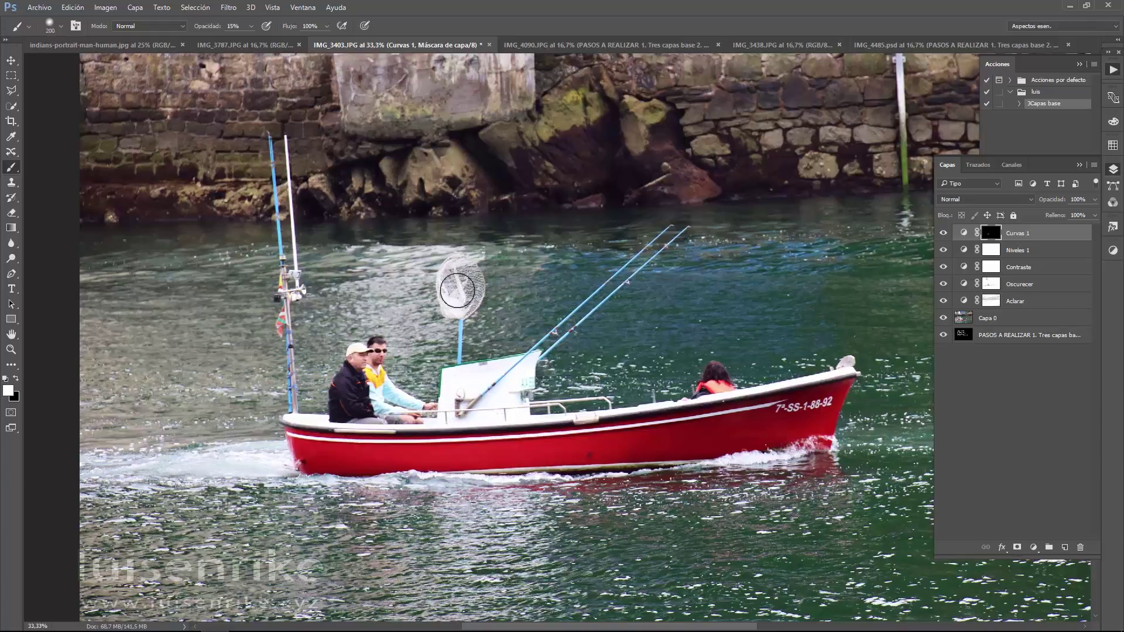
mouse_move(456, 273)
left_mouse_down()
mouse_move(464, 396)
mouse_move(497, 389)
mouse_move(502, 371)
mouse_move(457, 383)
mouse_move(457, 401)
mouse_move(459, 381)
mouse_move(513, 380)
mouse_move(479, 397)
mouse_move(503, 404)
left_mouse_up()
Resize the brush and reveal the darkening over the bright stern wake.
key("bracketleft")
key("bracketleft")
key("bracketleft")
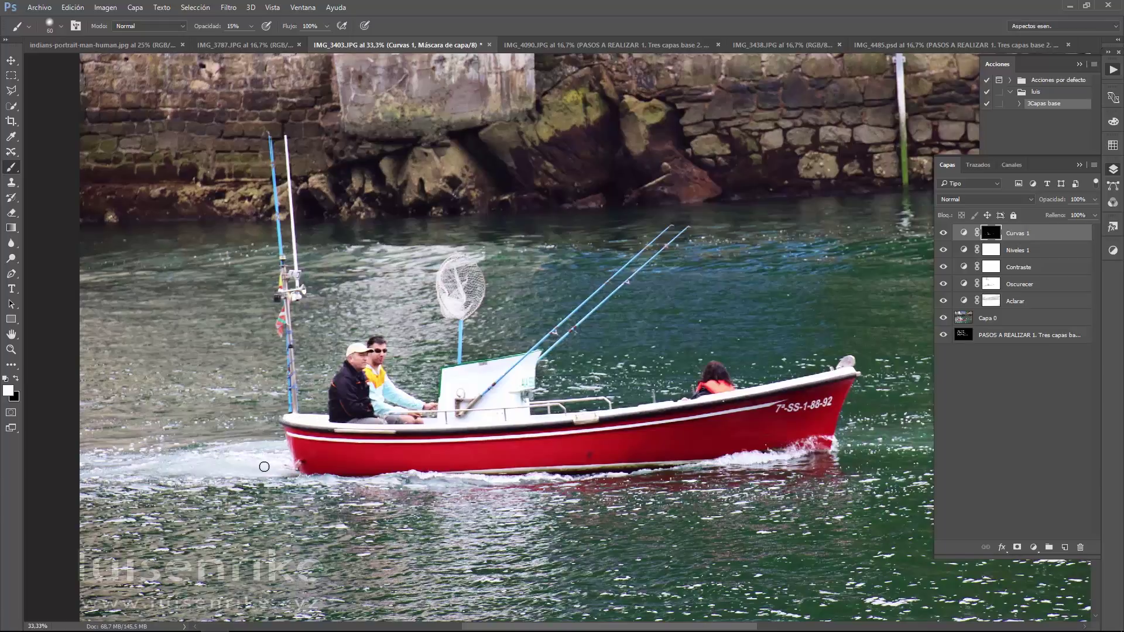
key("bracketright")
key("bracketright")
key("bracketright")
left_click_drag(266, 445, 240, 462)
key("bracketleft")
key("bracketleft")
right_click(996, 231)
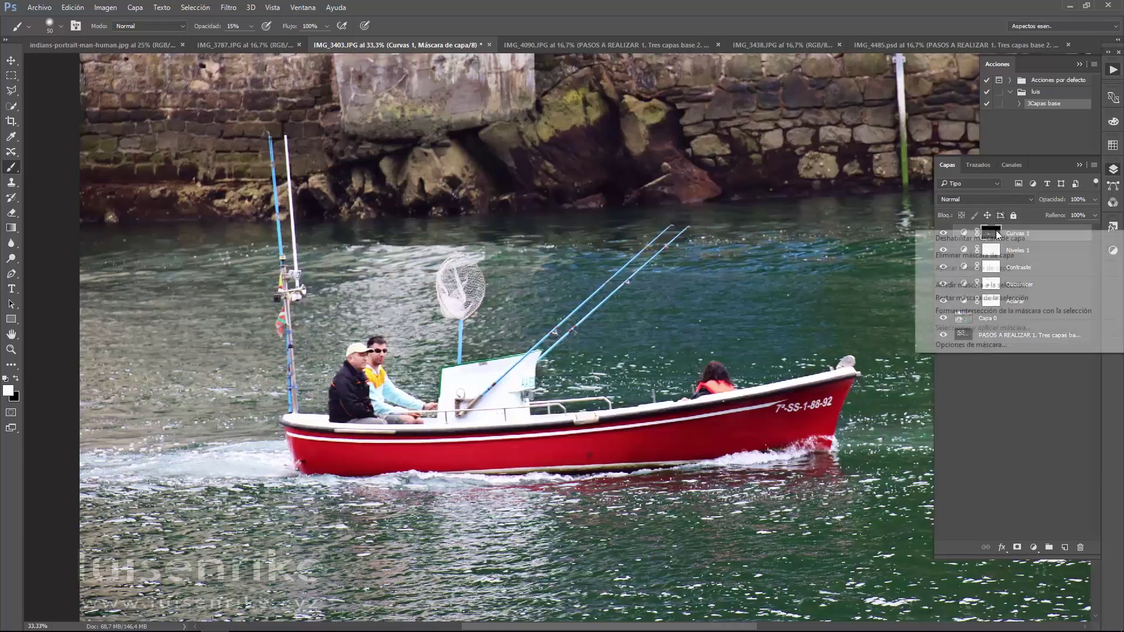
key("Escape")
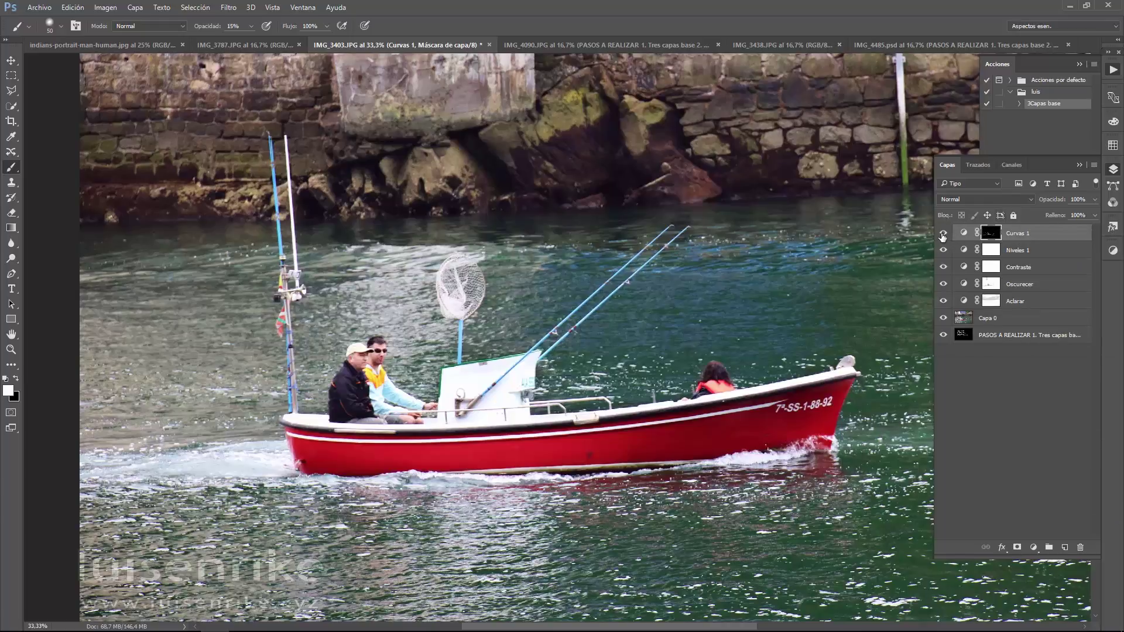
Toggle Curvas 1 on and off to compare the photo with and without it.
left_click(943, 234)
left_click(942, 234)
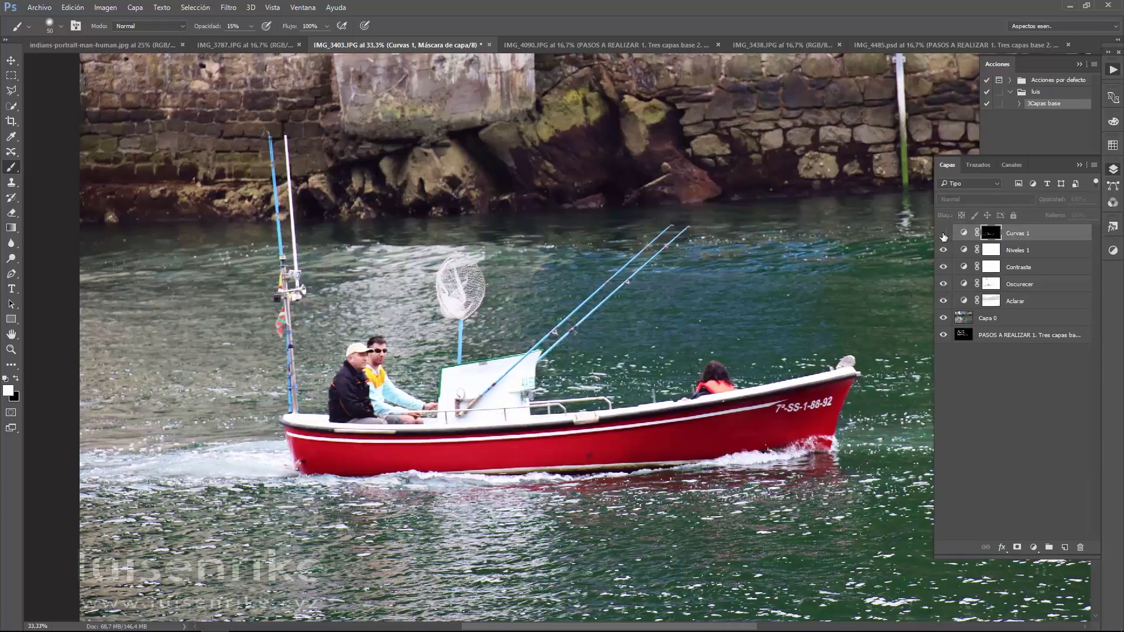
left_click(943, 234)
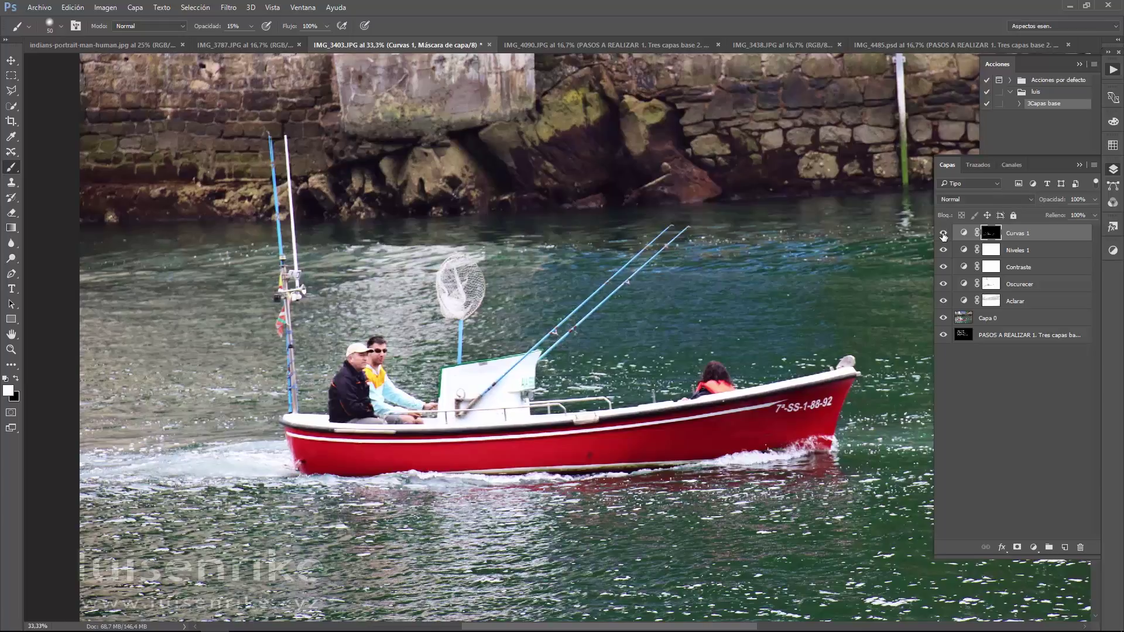
left_click(943, 234)
left_click(943, 234)
Enlarge the brush and paint the darkening around the quayside container sign.
scroll(646, 345, "up", 1)
scroll(789, 286, "up", 5)
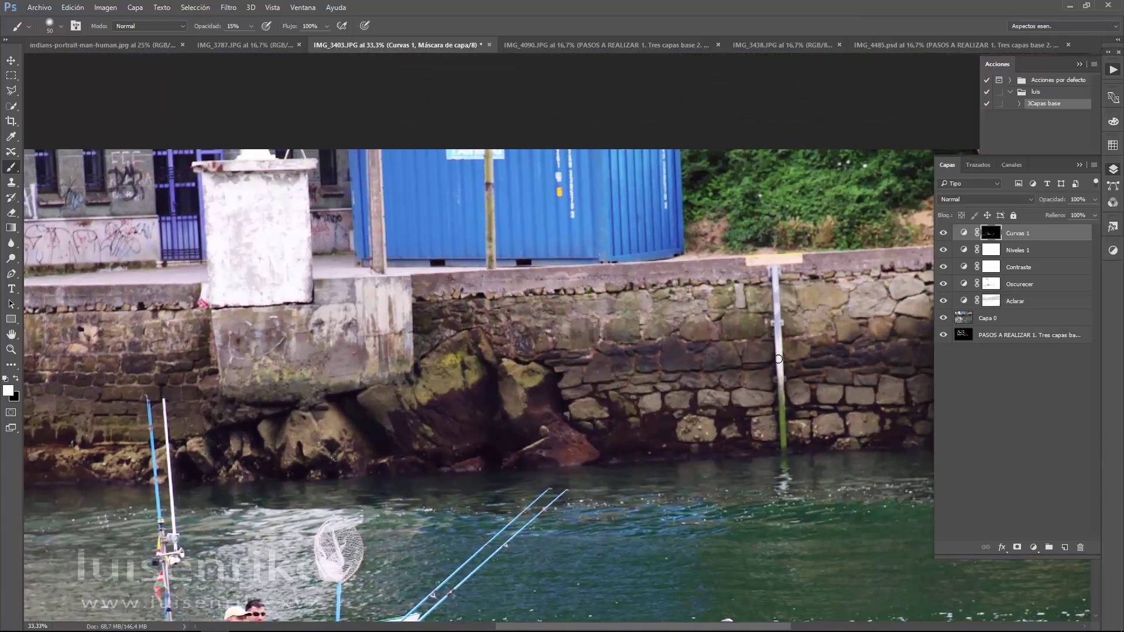
scroll(556, 337, "up", 1)
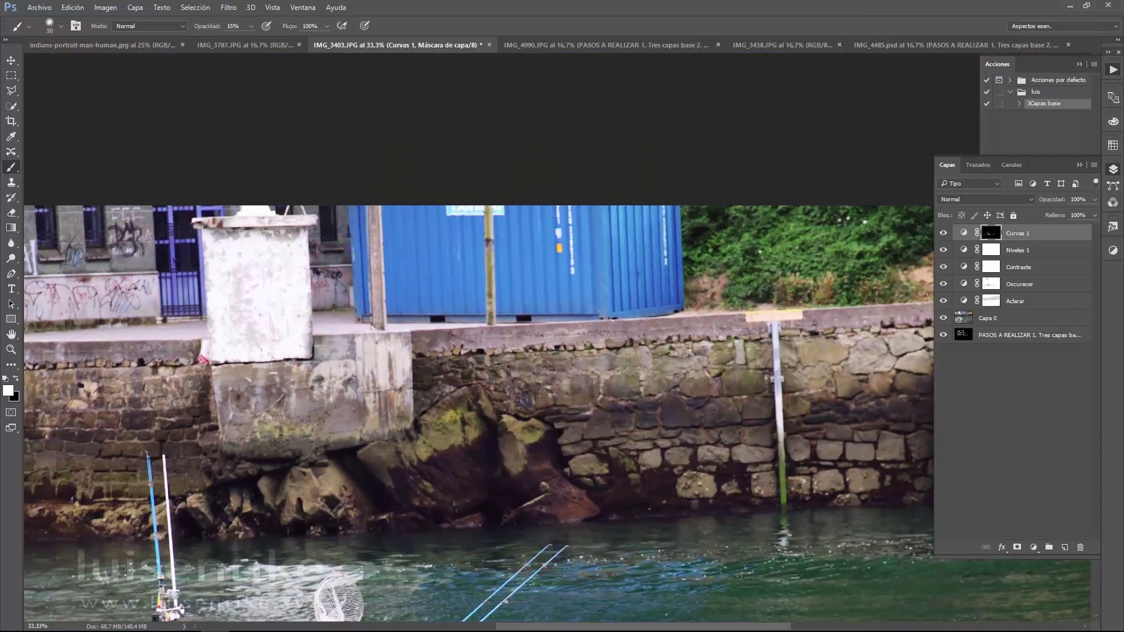
scroll(475, 446, "up", 1)
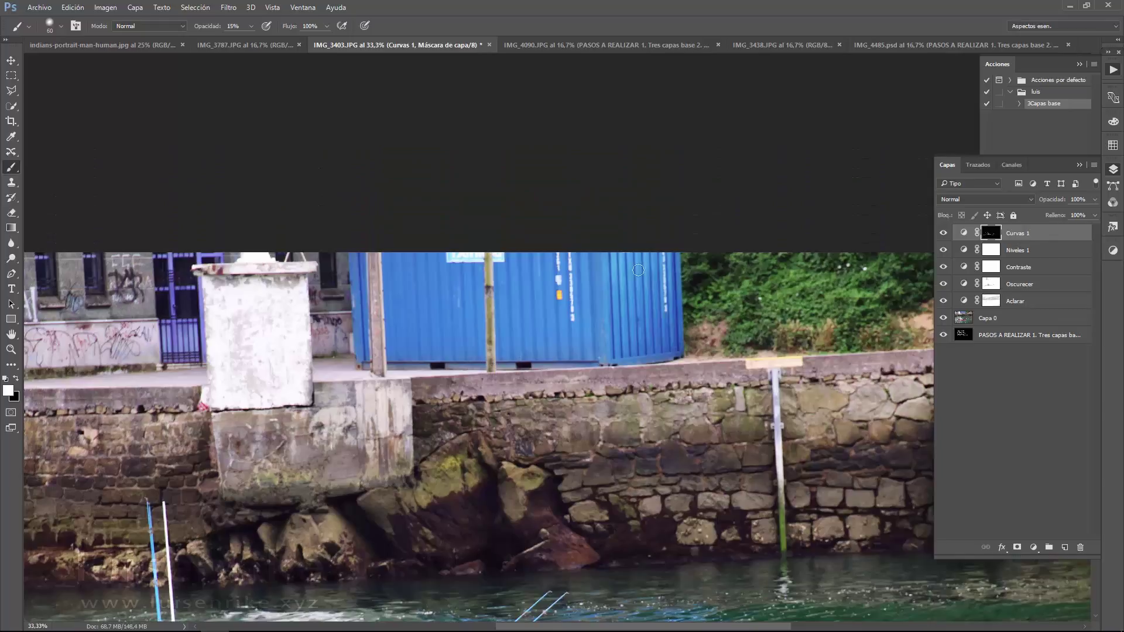
key("bracketright")
key("bracketright")
key("bracketright")
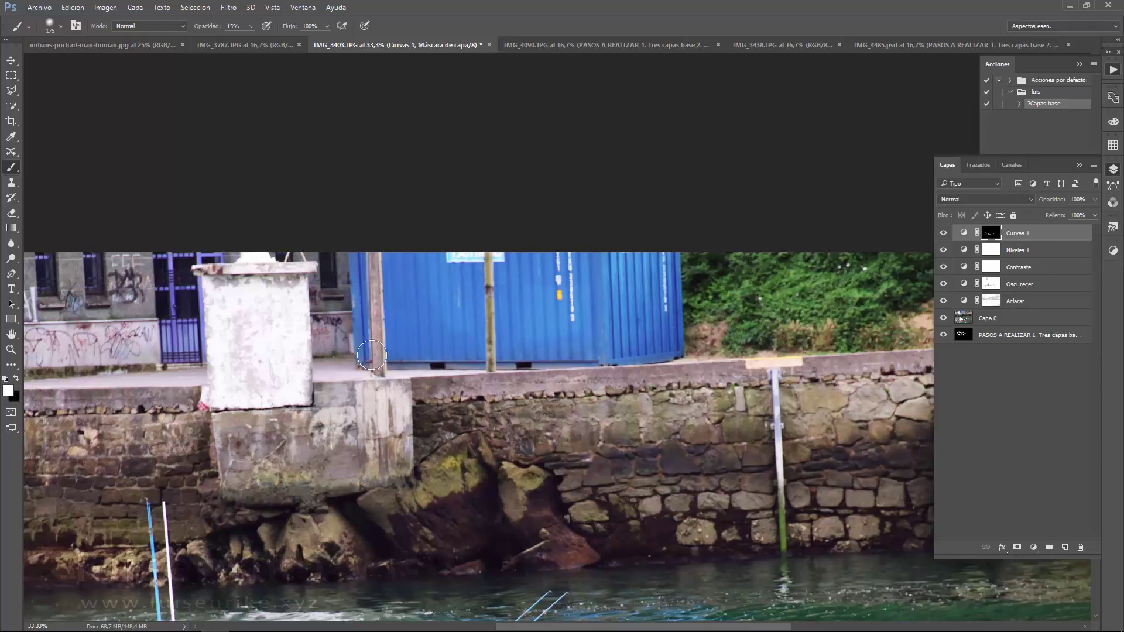
left_click(464, 266)
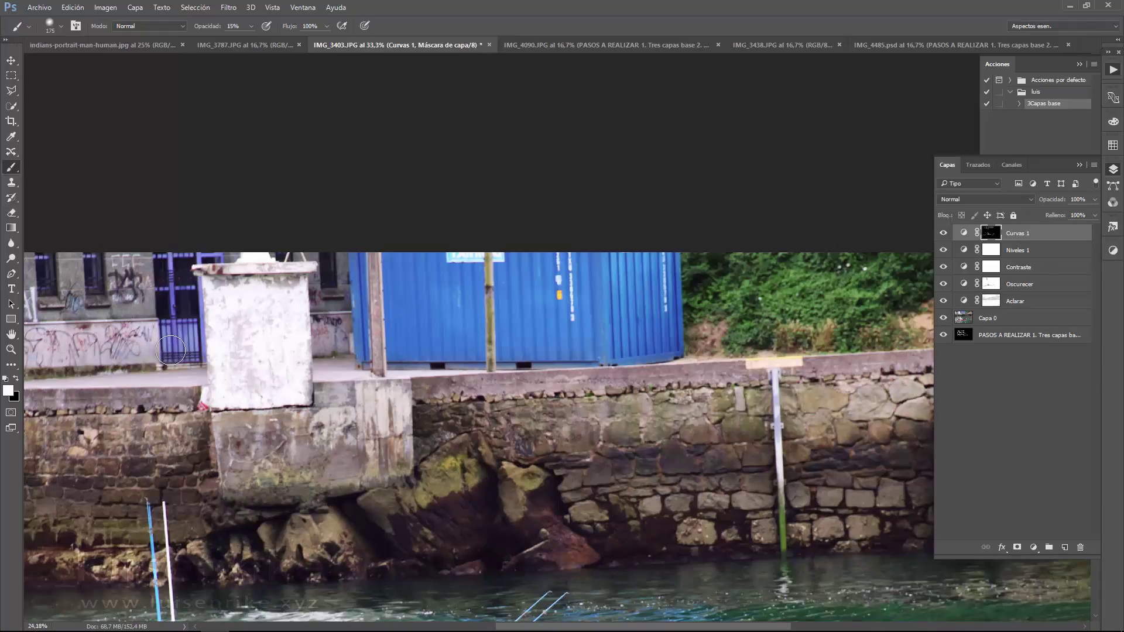
Fit the whole photo on screen and compare Curvas 1 off and on, leaving it visible.
key("ctrl+0")
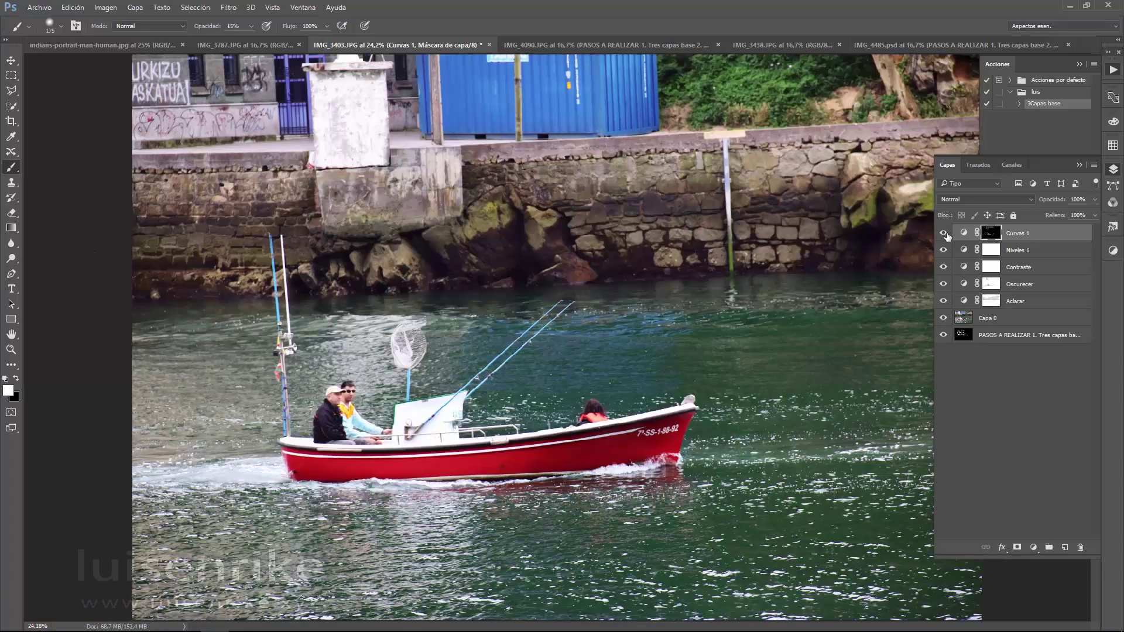
left_click(944, 233)
left_click(944, 233)
left_click(944, 233)
left_click(943, 234)
Add a second Curves layer, Curvas 2, with its curve bowed down to darken the harbour photo.
left_click(1033, 549)
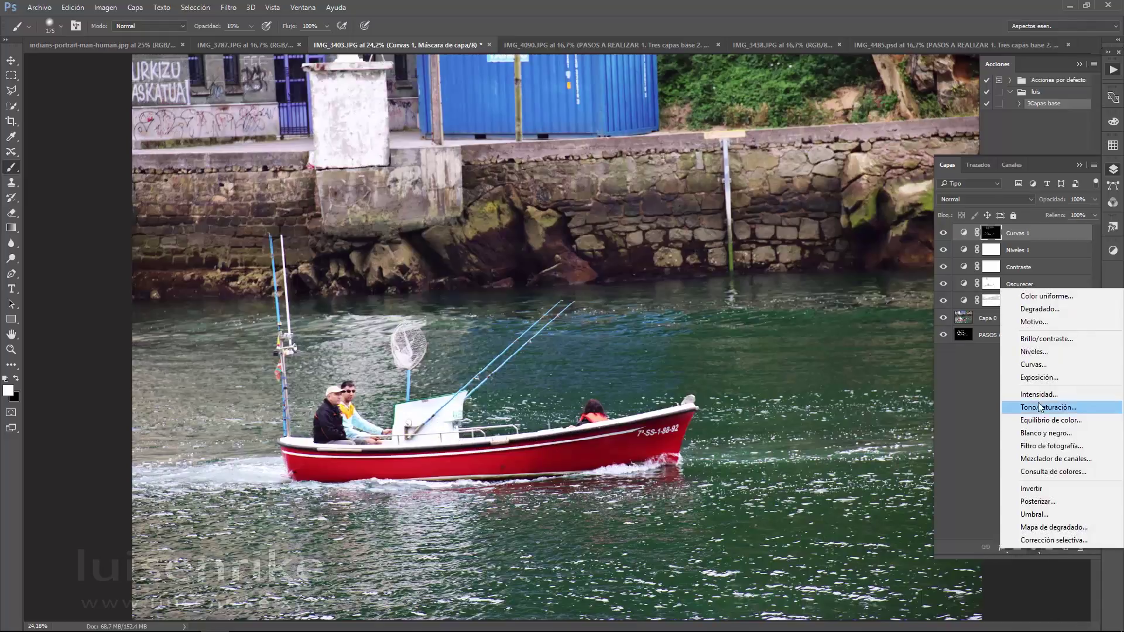
left_click(1033, 364)
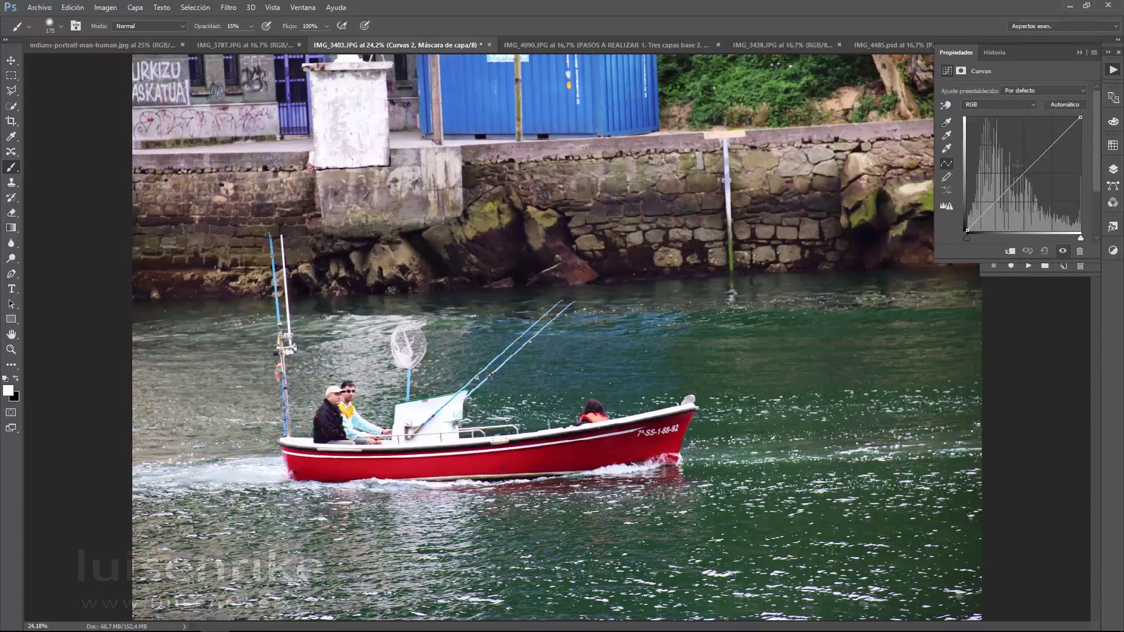
left_click_drag(1023, 174, 1035, 222)
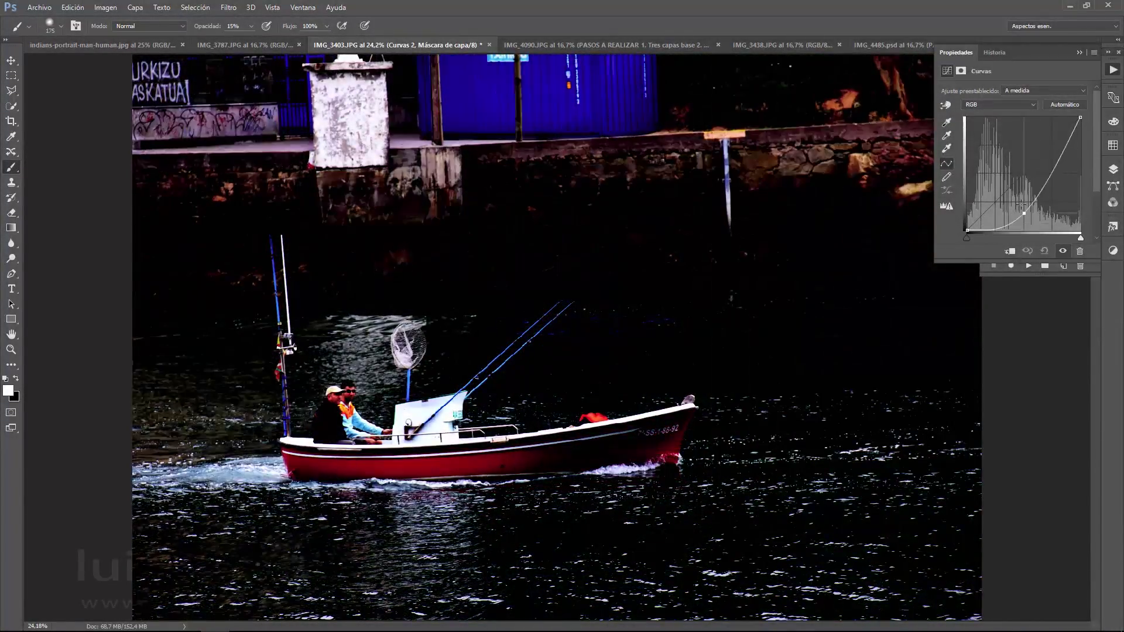
left_click_drag(1034, 220, 1014, 177)
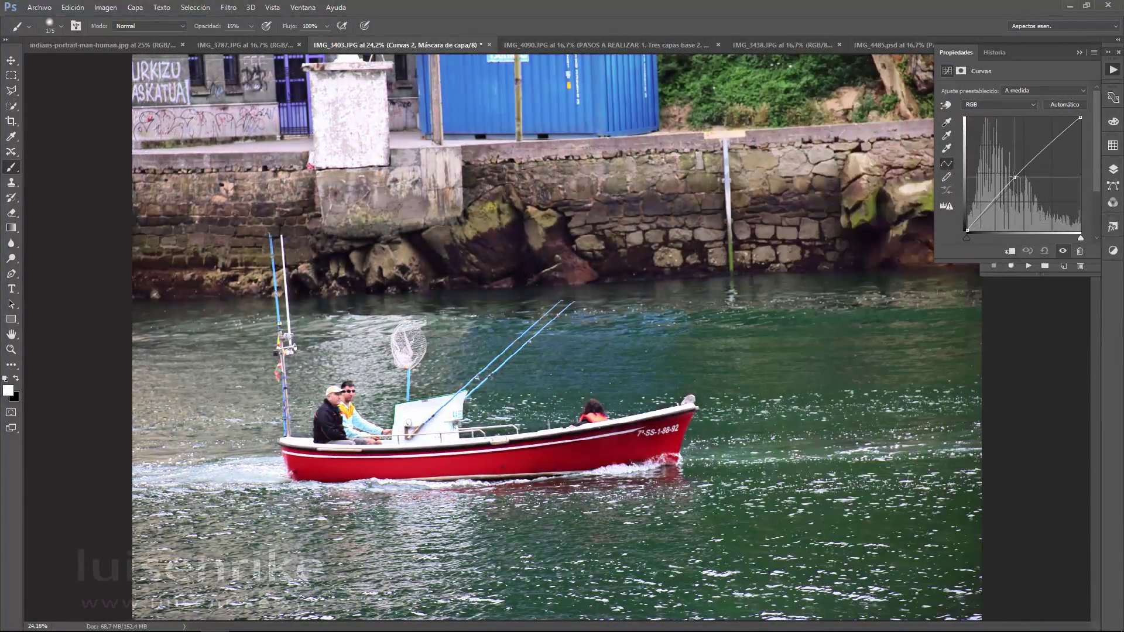
left_click_drag(1082, 120, 1081, 118)
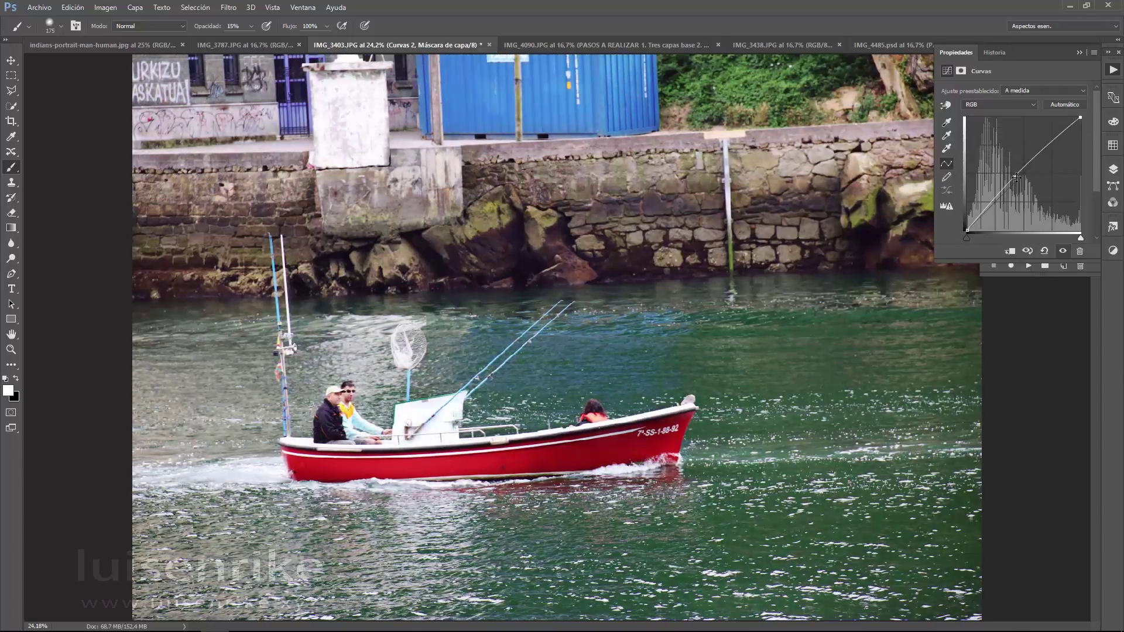
left_click_drag(1016, 177, 1027, 189)
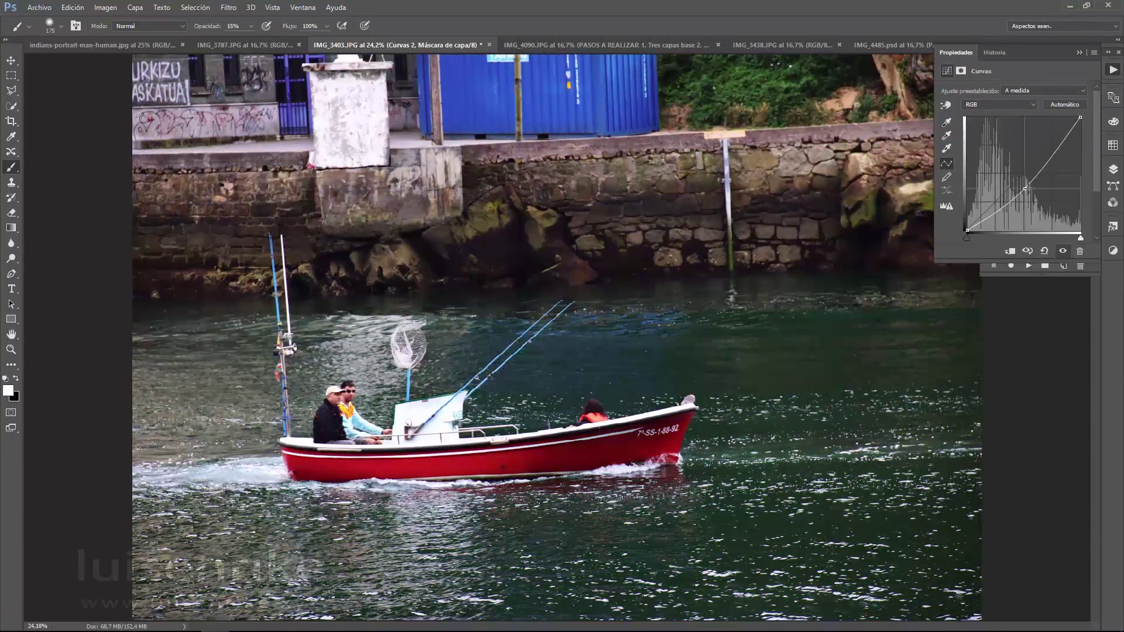
left_click_drag(1027, 188, 1034, 195)
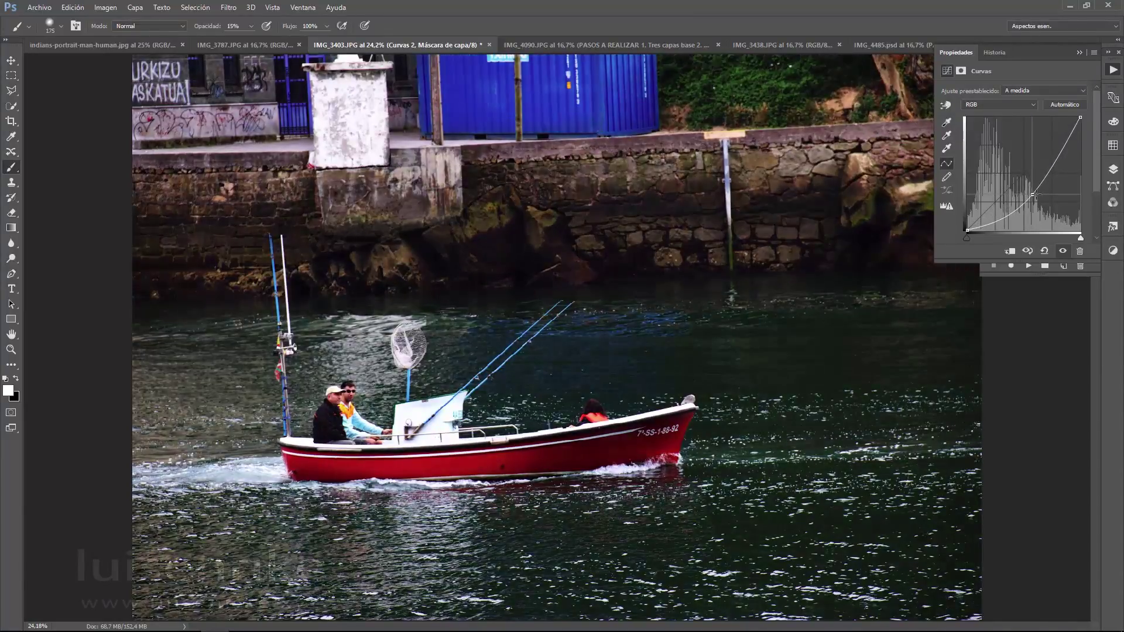
left_click(1112, 170)
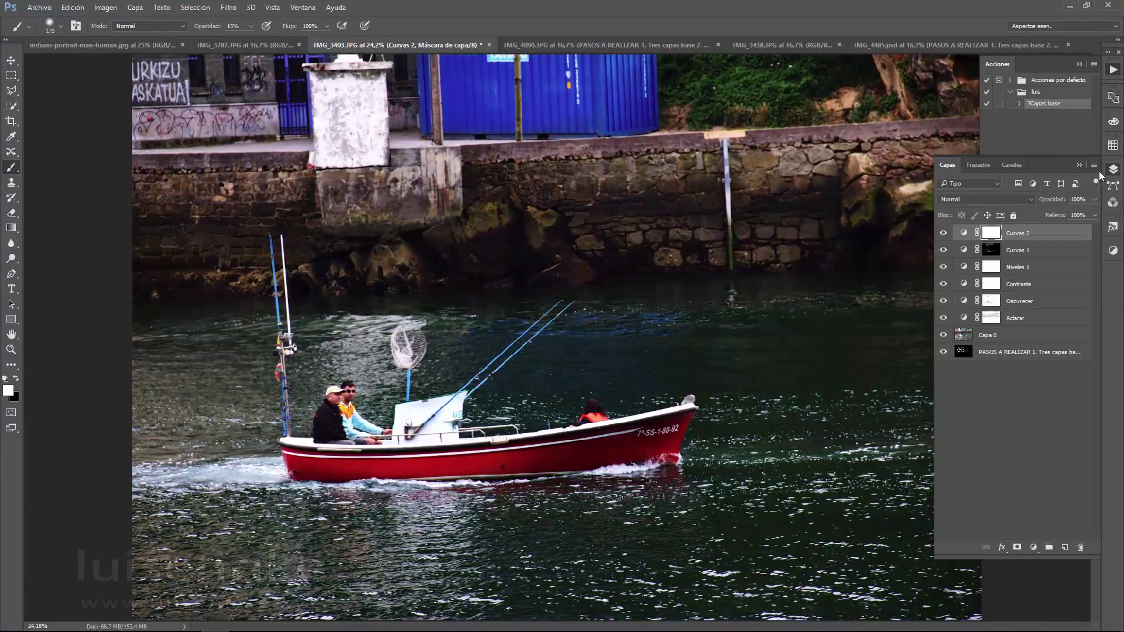
Invert the Curvas 2 mask and paint the darkening back onto the boat cabin, hull and rock wall.
key("ctrl+i")
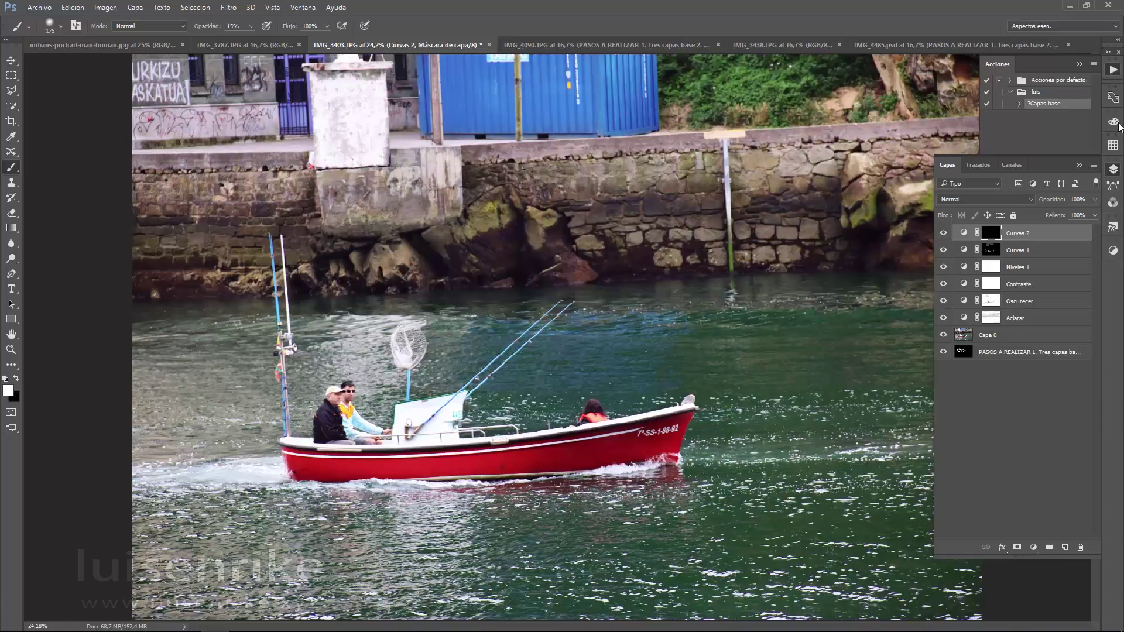
mouse_move(375, 410)
left_mouse_down()
mouse_move(421, 414)
mouse_move(404, 420)
mouse_move(454, 405)
mouse_move(413, 412)
mouse_move(455, 417)
mouse_move(439, 442)
left_mouse_up()
key("bracketleft")
key("bracketright")
key("bracketright")
key("bracketright")
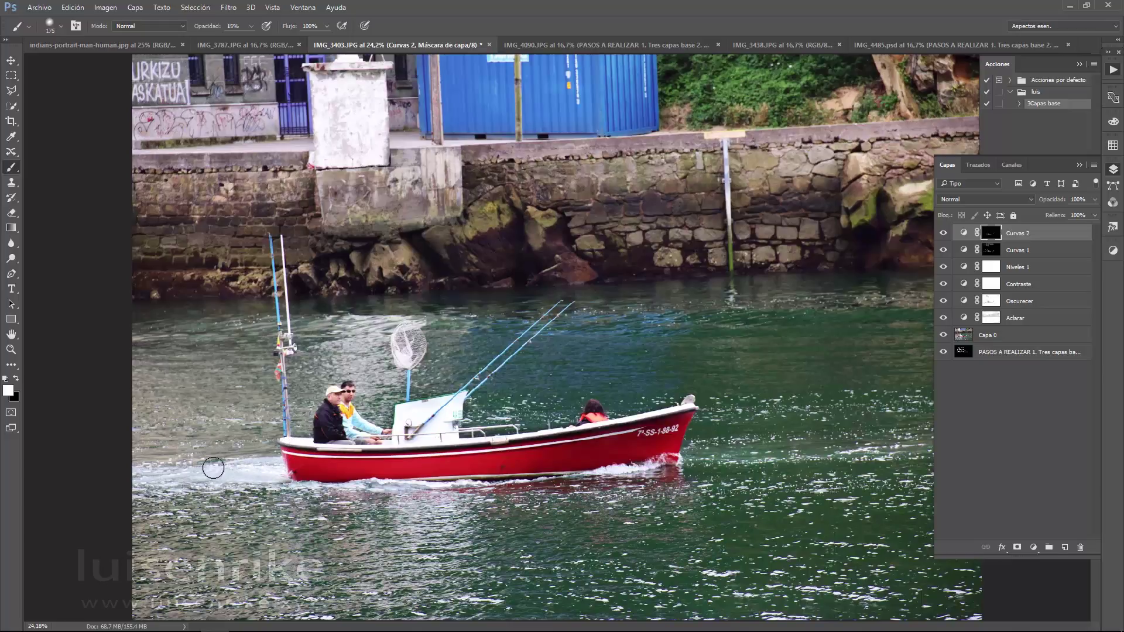
key("bracketleft")
key("bracketleft")
key("bracketright")
key("bracketright")
key("bracketright")
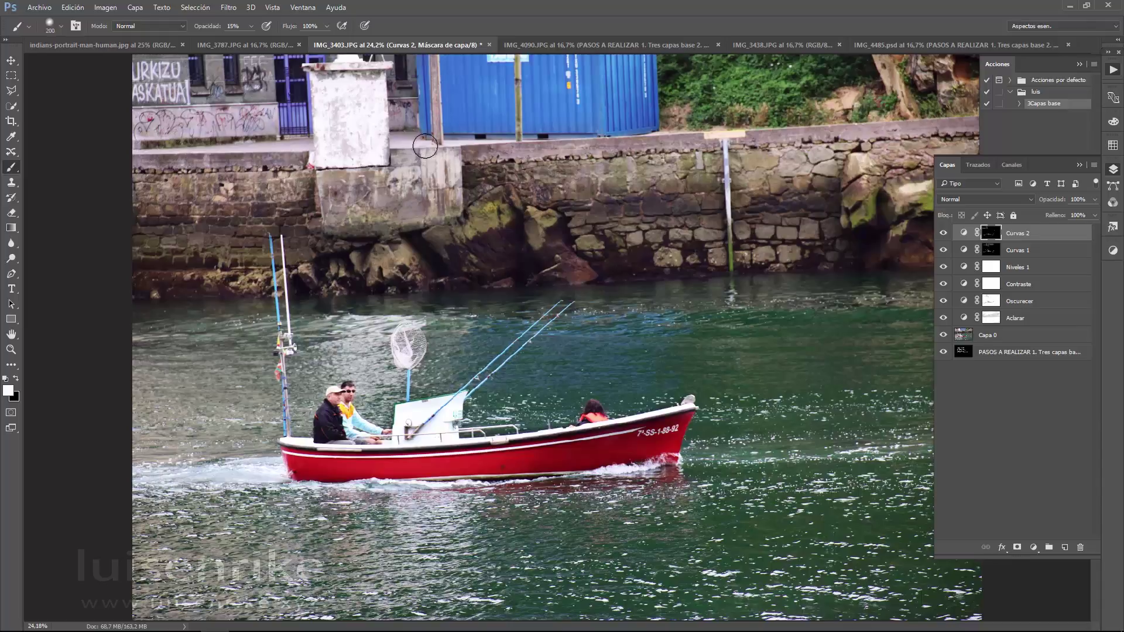
key("bracketleft")
key("bracketleft")
key("bracketleft")
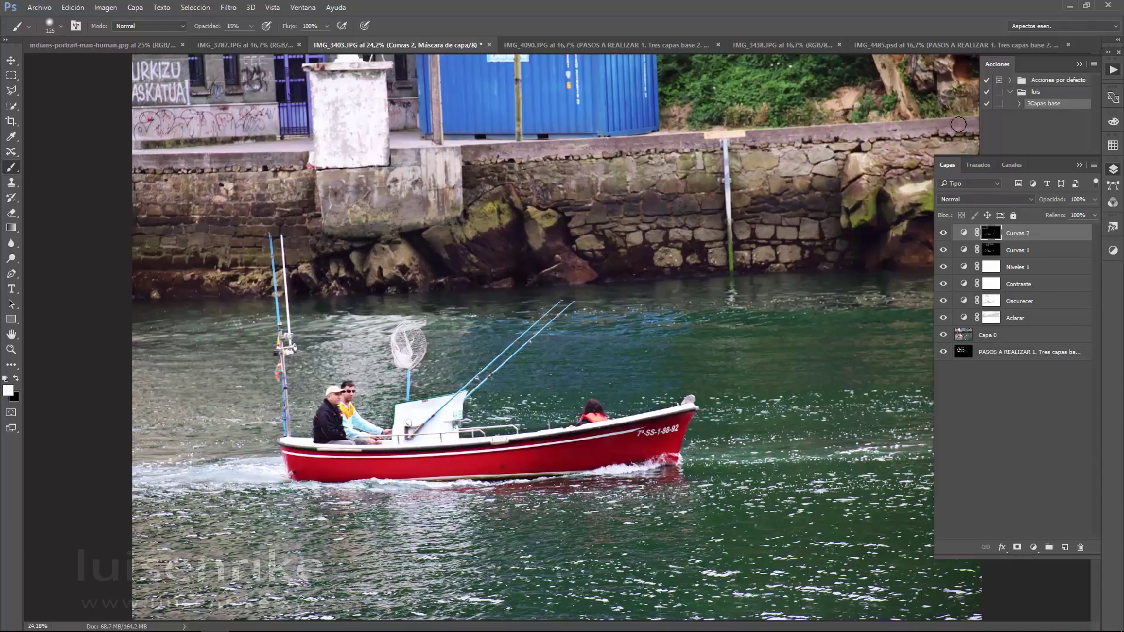
left_click_drag(958, 125, 924, 186)
Toggle Curvas 2 off and on to compare the masked darkening.
left_click(1016, 121)
left_click(991, 68)
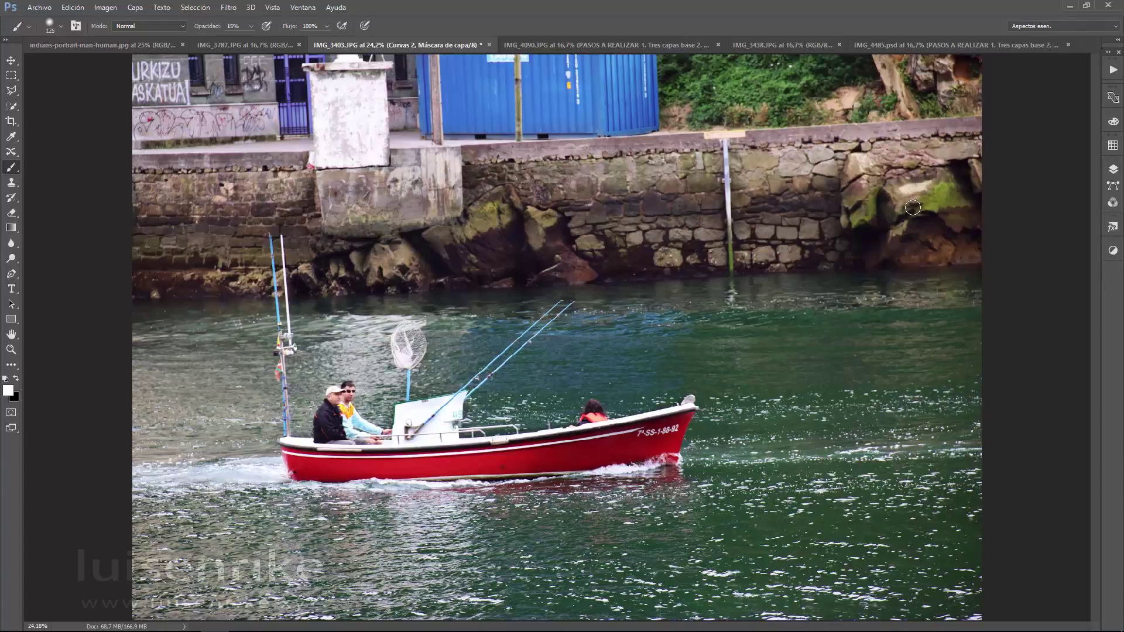
left_click(1113, 170)
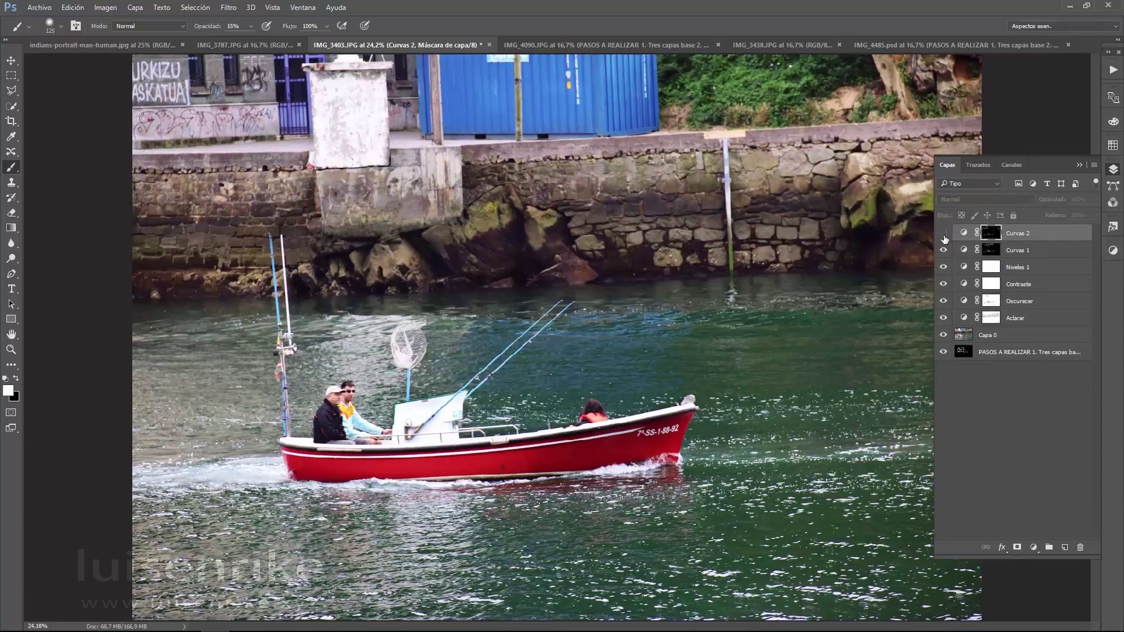
left_click(942, 234)
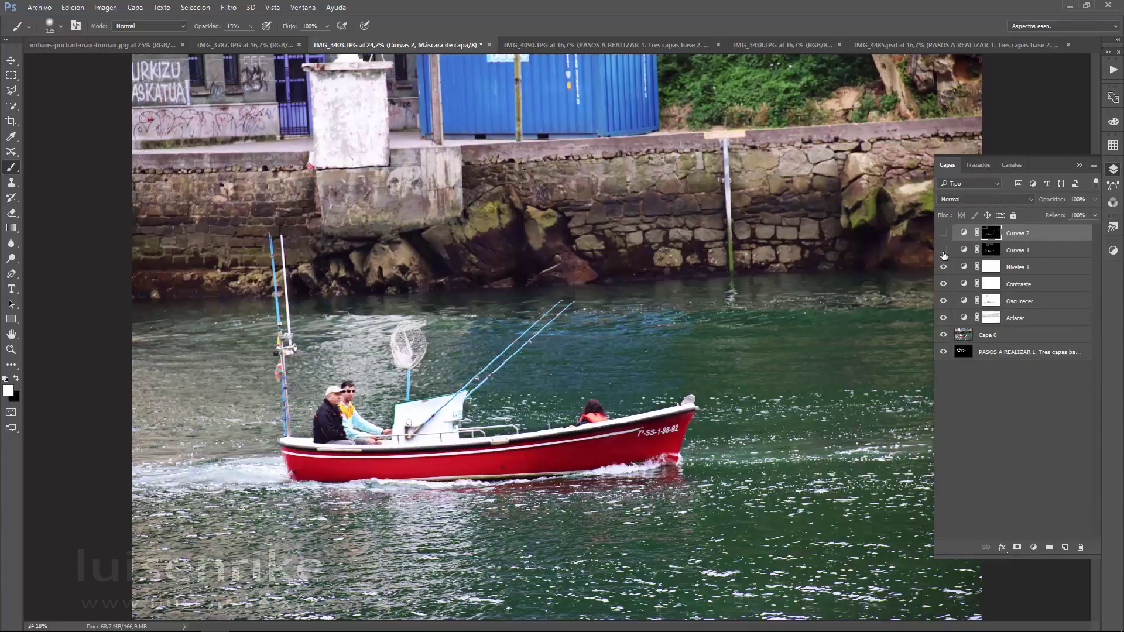
left_click(943, 234)
Add a Tono/saturación layer with Saturación raised to about +19.
left_click(1033, 549)
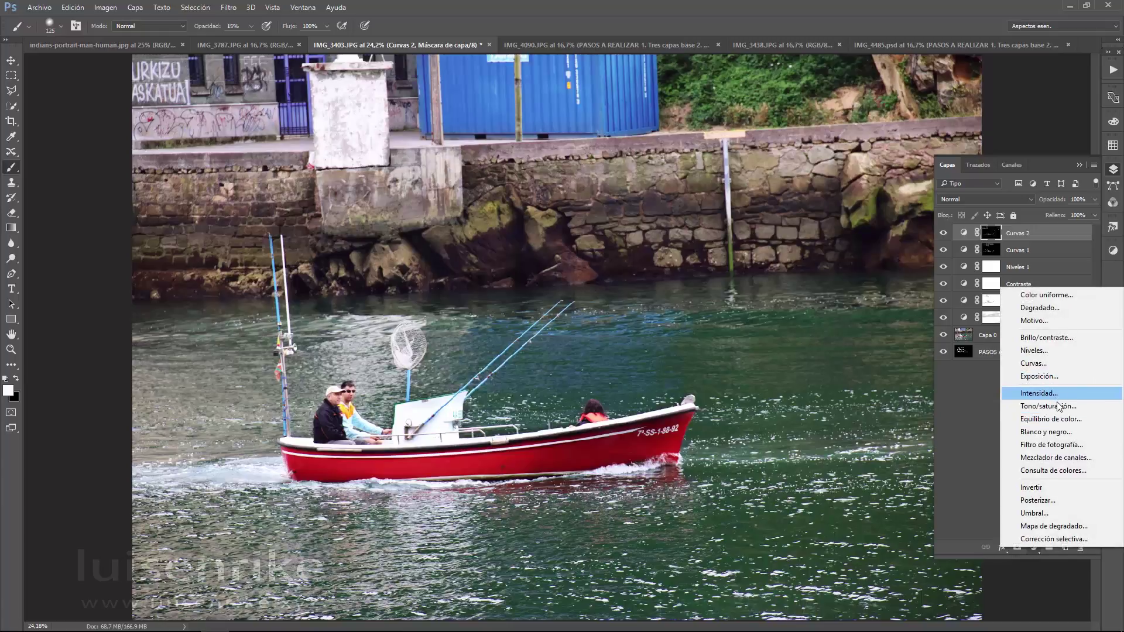
left_click(1048, 405)
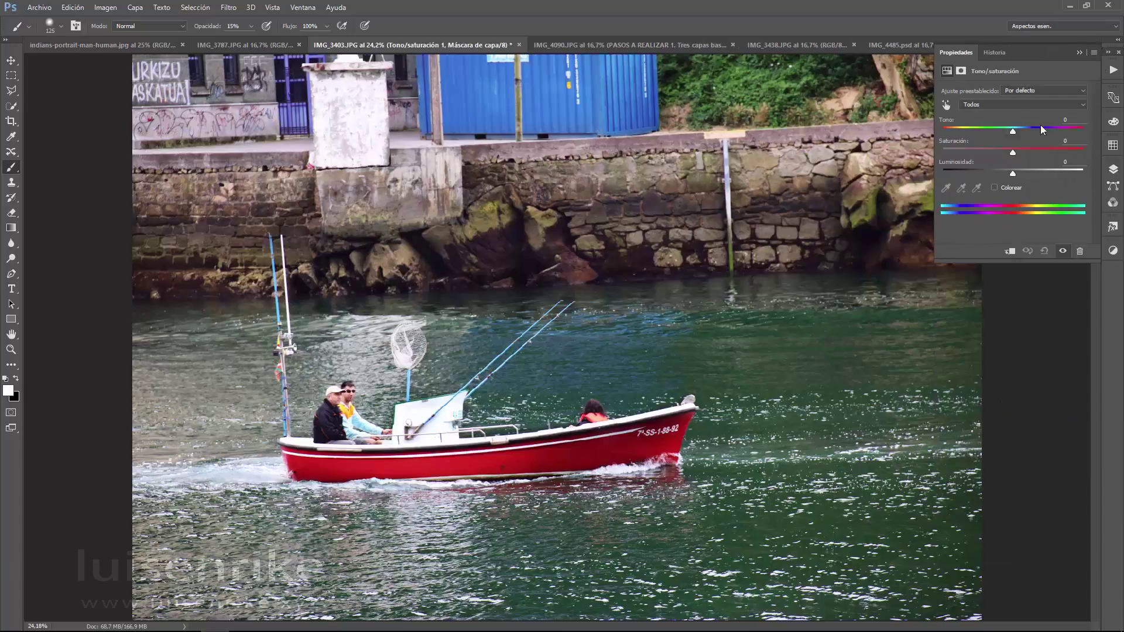
mouse_move(1020, 151)
left_mouse_down()
mouse_move(1054, 163)
mouse_move(960, 140)
mouse_move(1009, 135)
left_mouse_up()
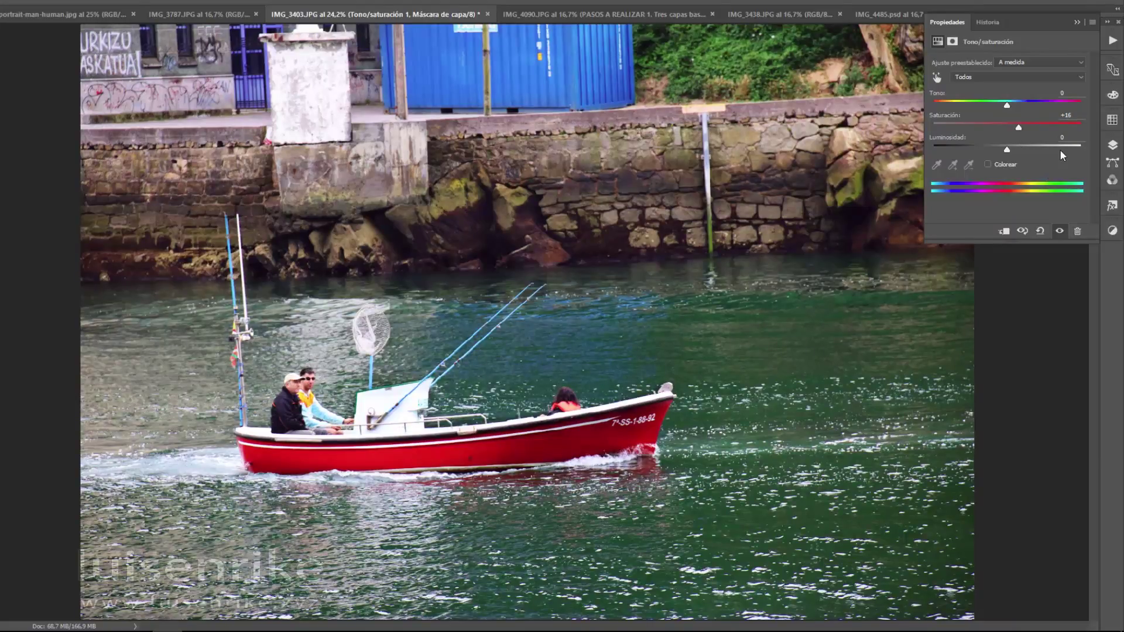
left_click_drag(1019, 130, 1021, 127)
left_click(1113, 144)
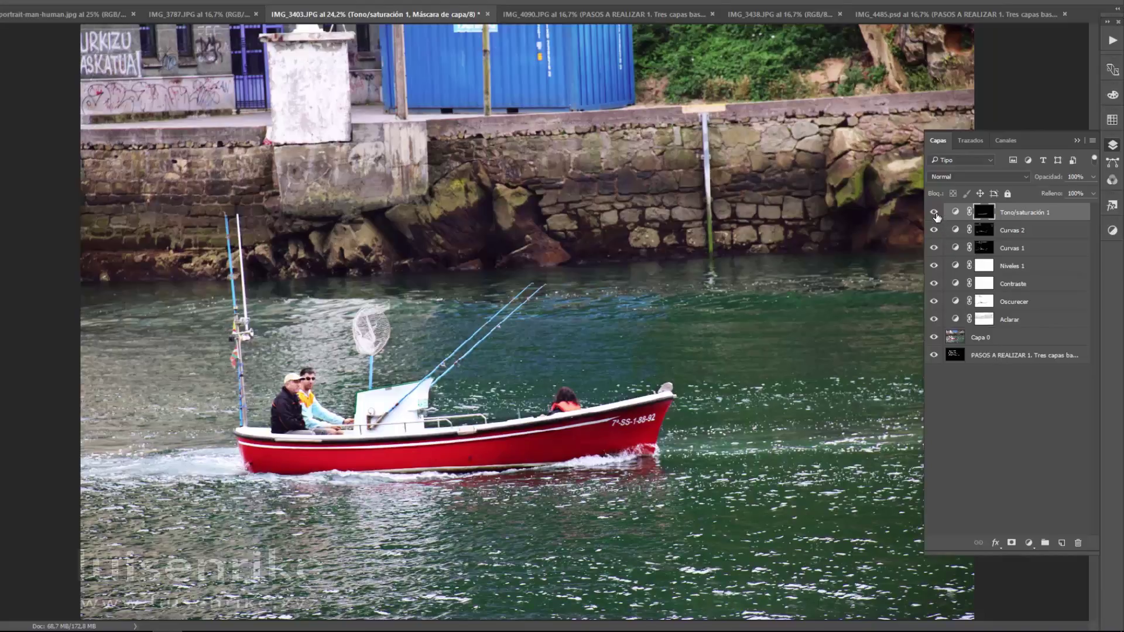
Toggle Tono/saturación 1 on and off to compare its saturation boost.
left_click(934, 213)
left_click(934, 213)
left_click(934, 212)
left_click(935, 212)
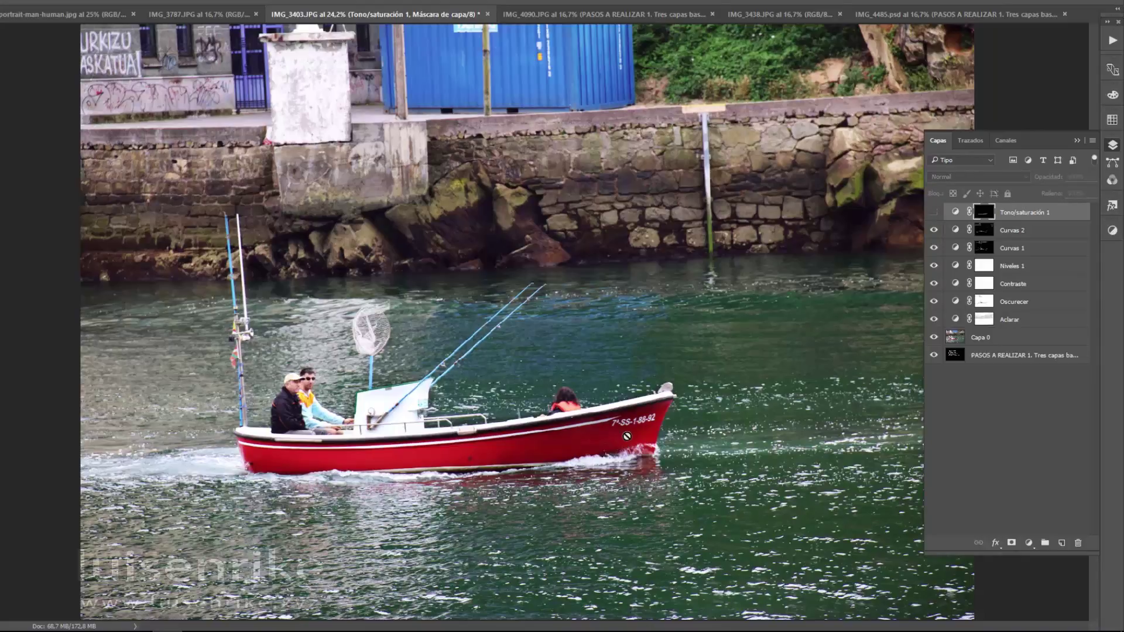
Raise Tono/saturación 1 saturation to +51, select its mask, and compare with it on and off.
double_click(955, 212)
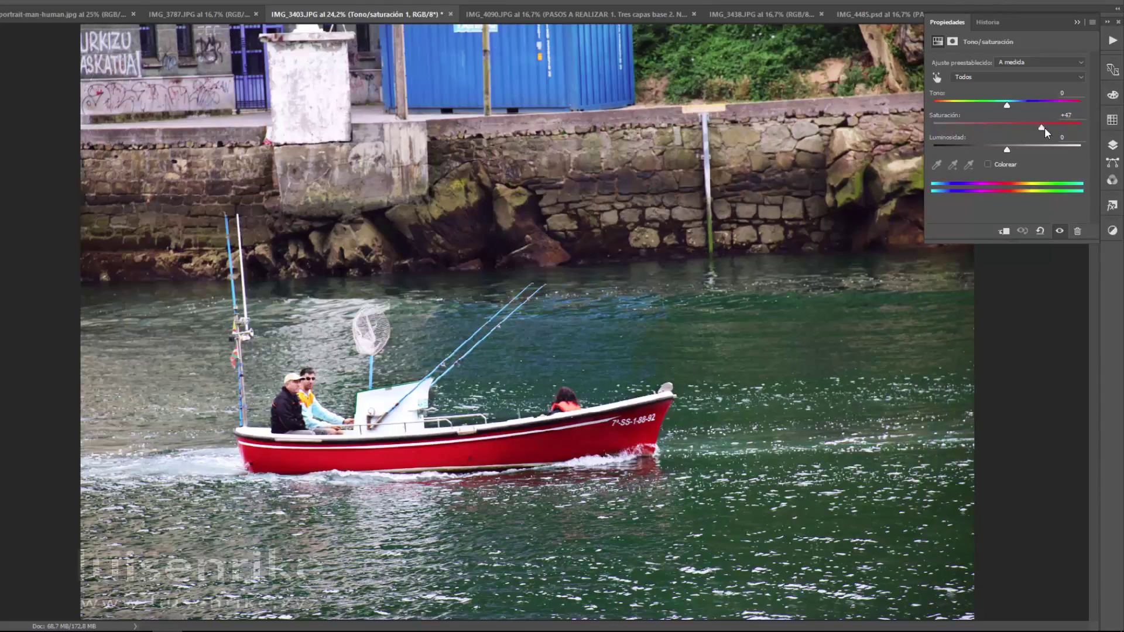
left_click_drag(1043, 128, 1044, 128)
left_click(1114, 145)
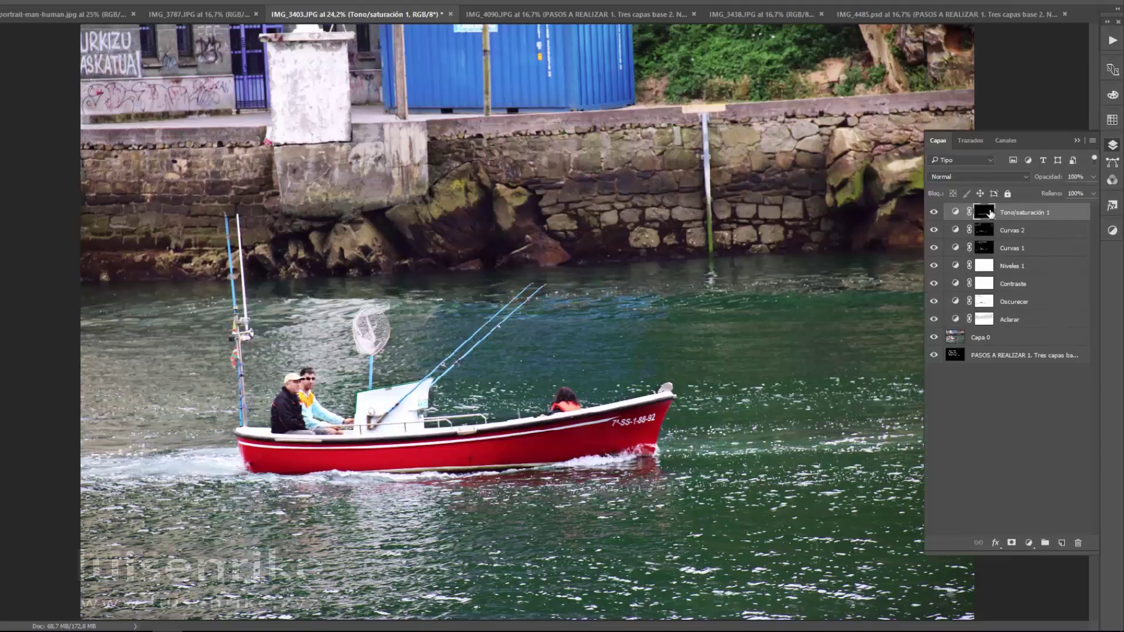
left_click(988, 213)
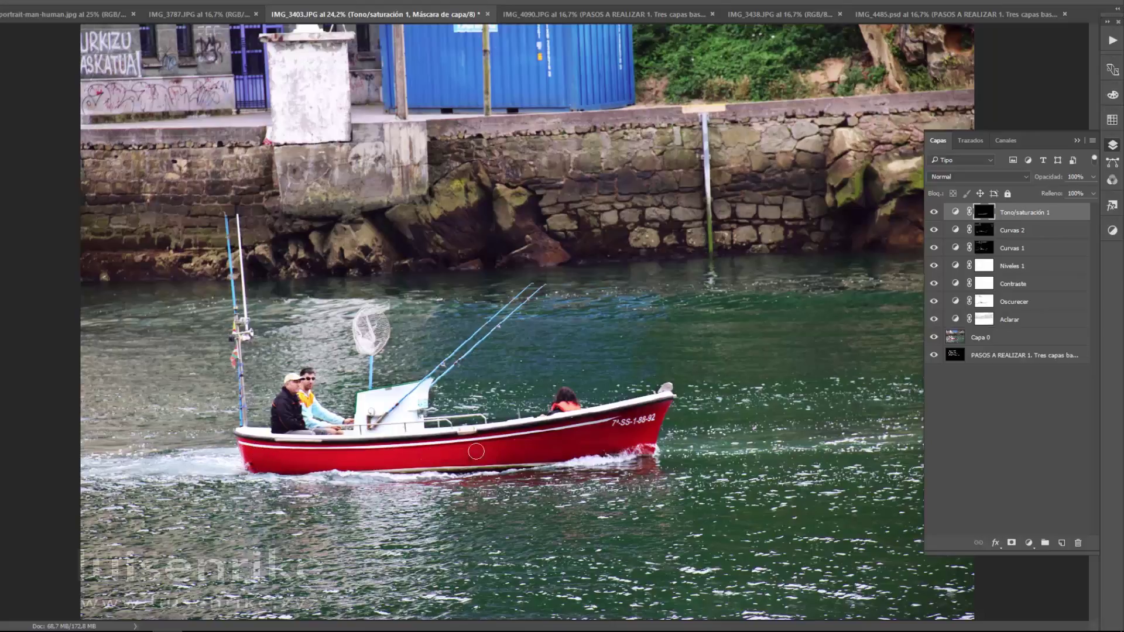
left_click(935, 213)
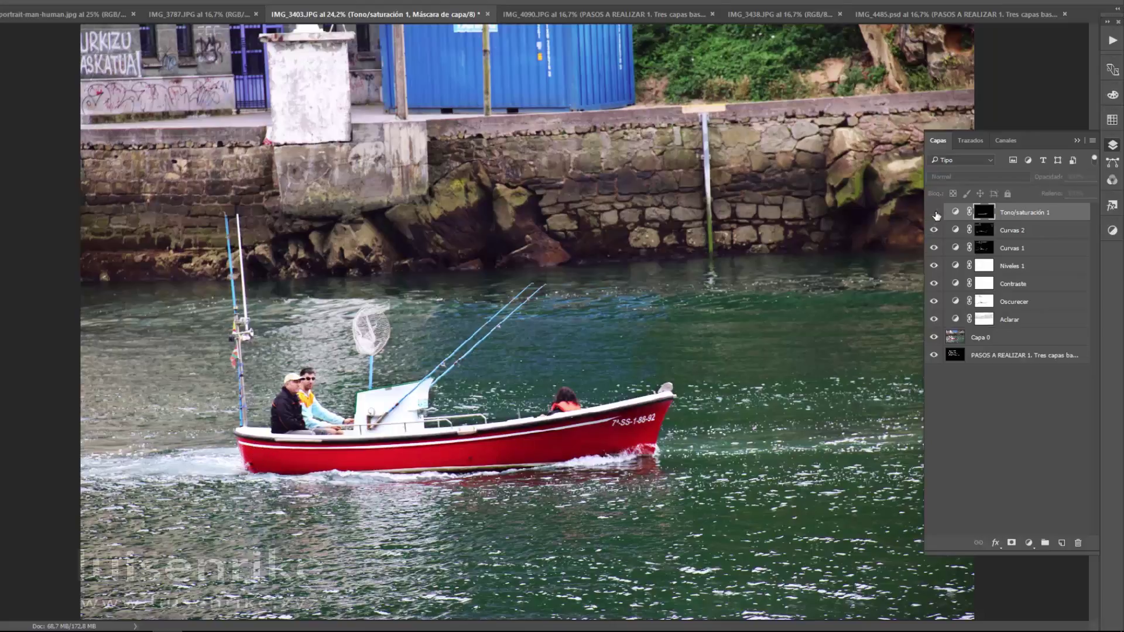
left_click(934, 212)
left_click(934, 213)
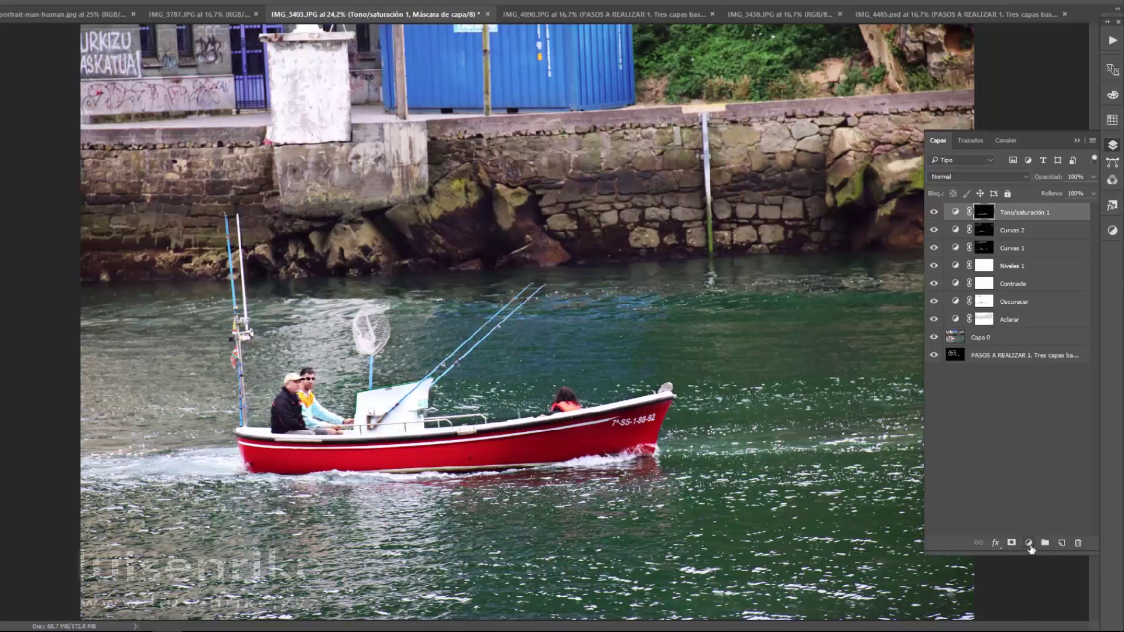
Add a darkening Curvas 3 curves layer and invert its mask to black.
left_click(1029, 543)
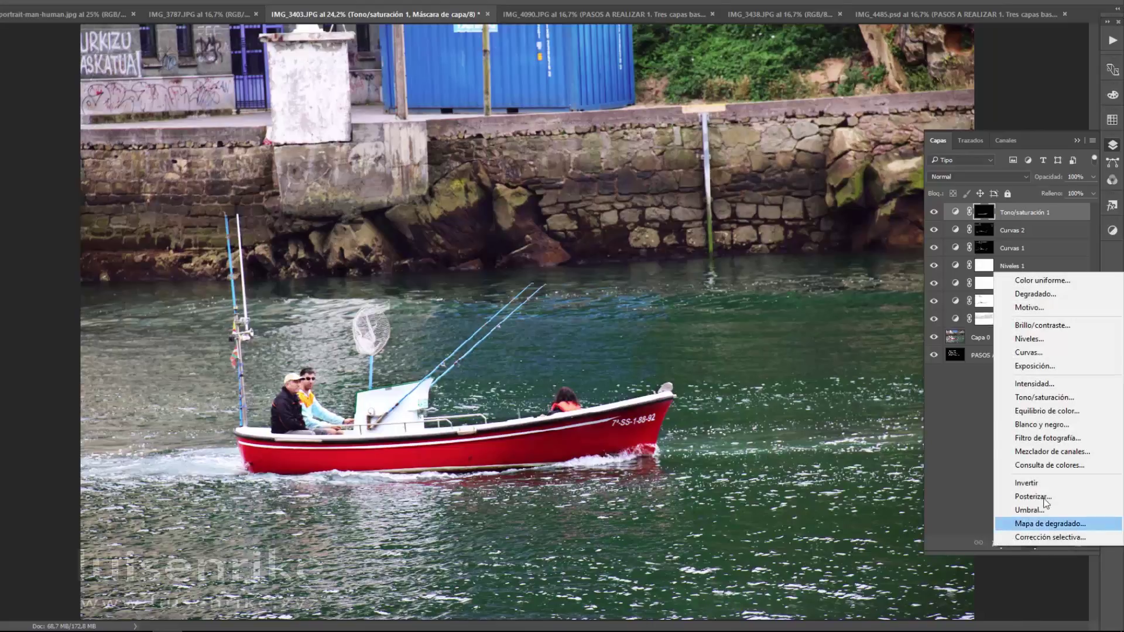
left_click(1045, 362)
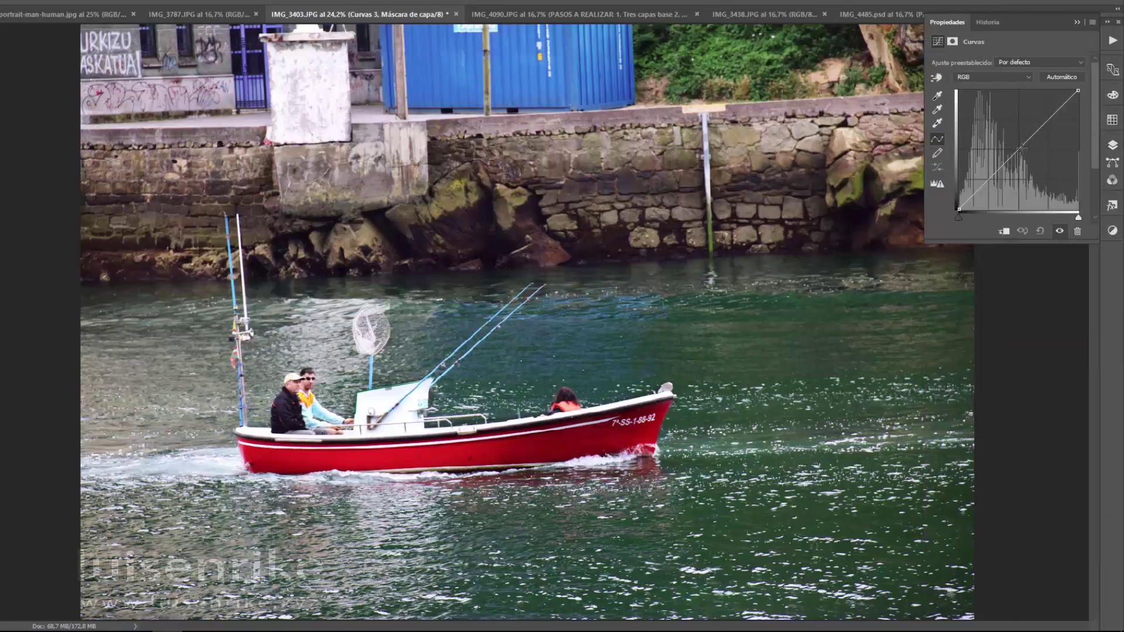
left_click_drag(1021, 148, 1034, 168)
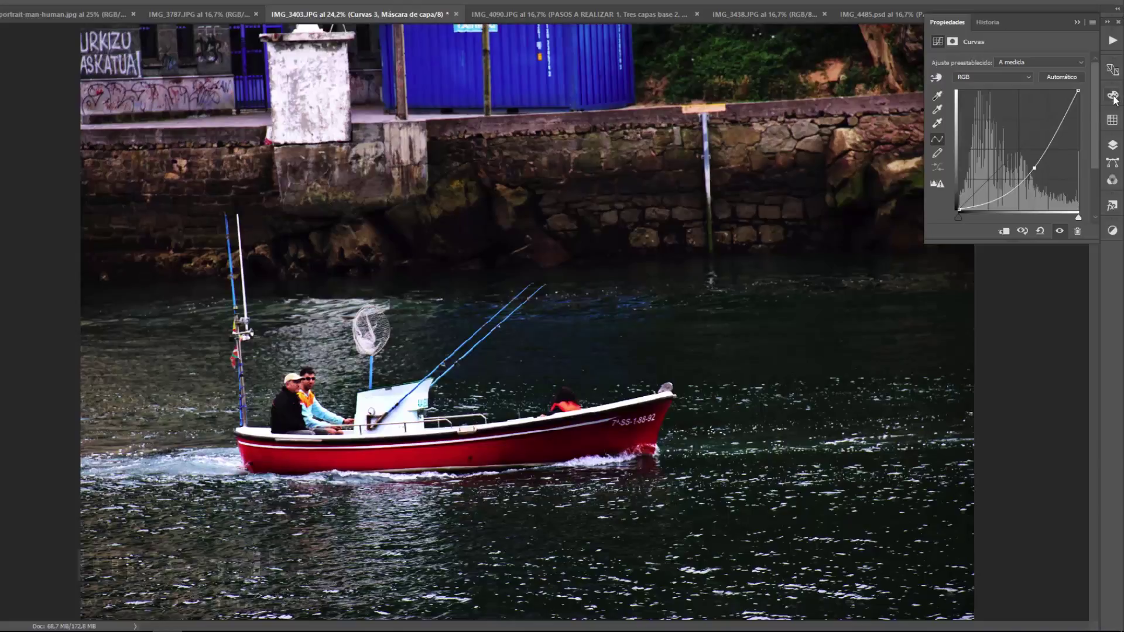
left_click(1113, 145)
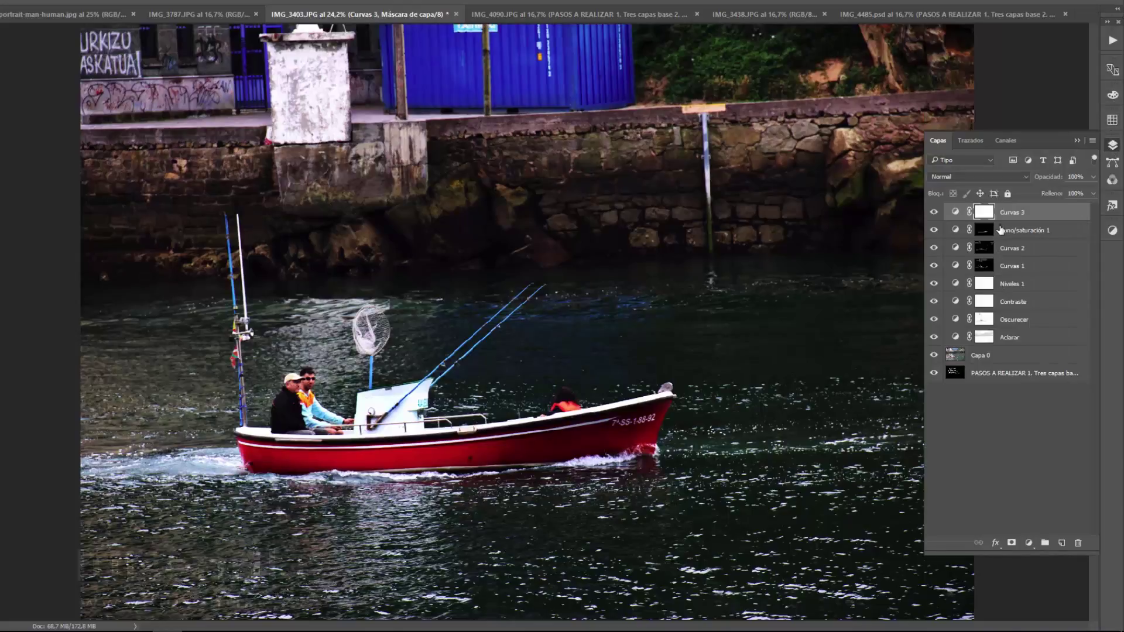
key("ctrl+i")
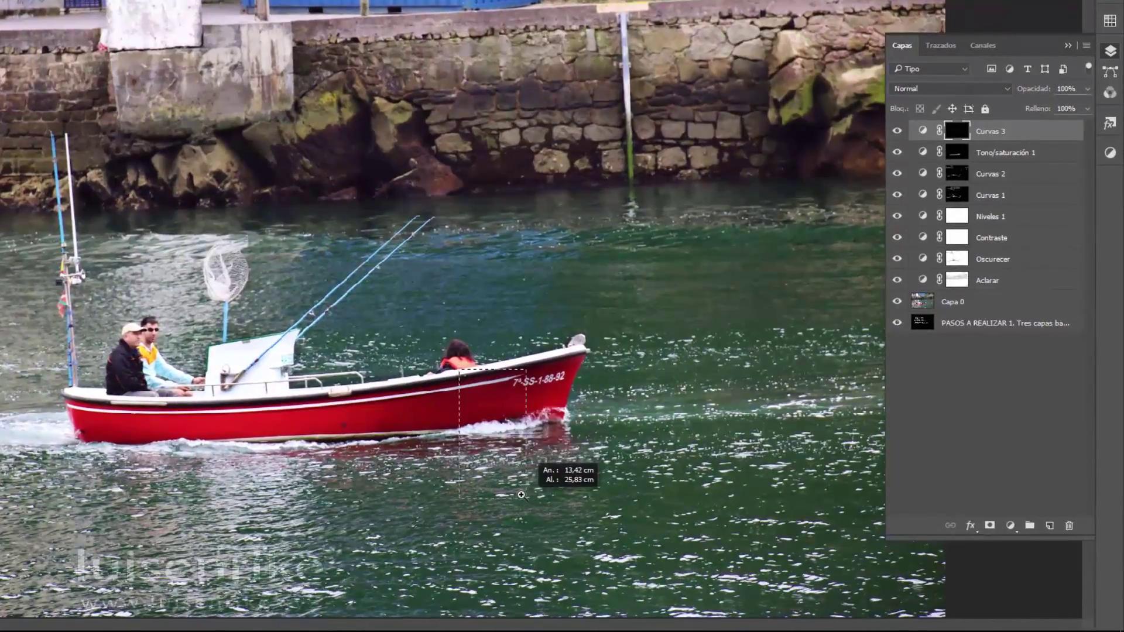
scroll(516, 462, "up", 3)
scroll(464, 346, "up", 2)
scroll(485, 307, "up", 2)
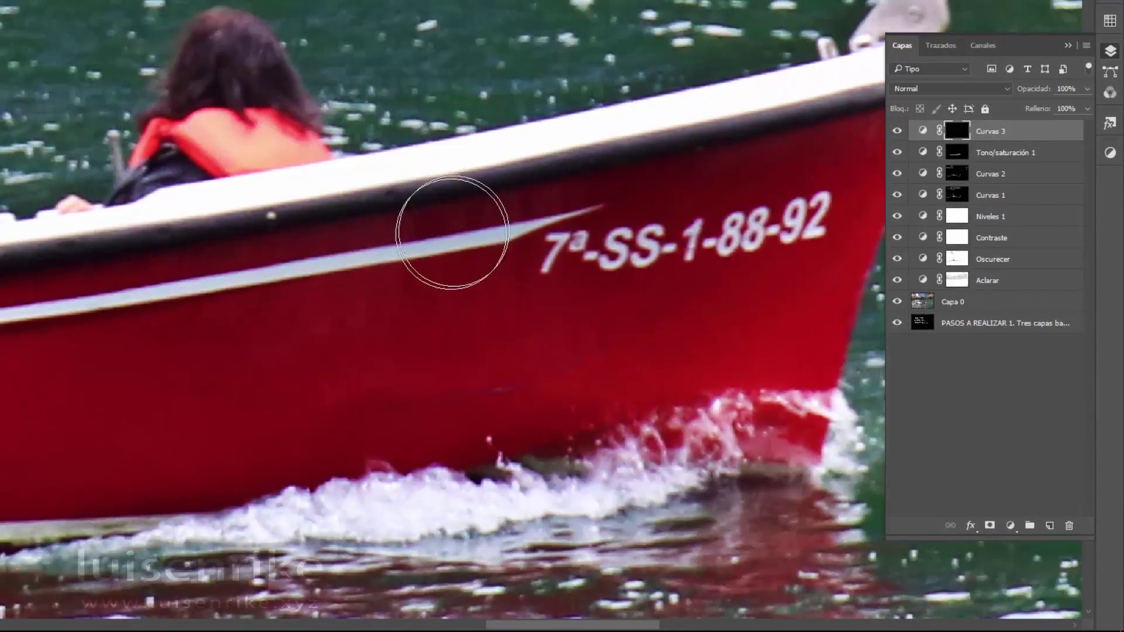
scroll(451, 226, "up", 1)
key("[")
key("[")
key("[")
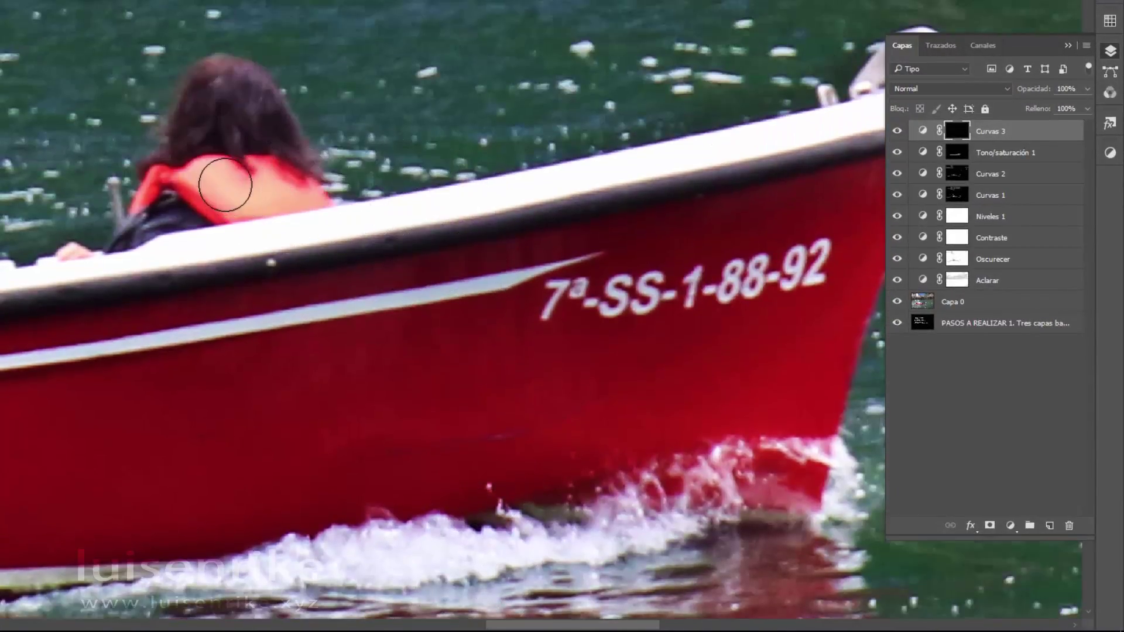
key("[")
key("[")
key("[")
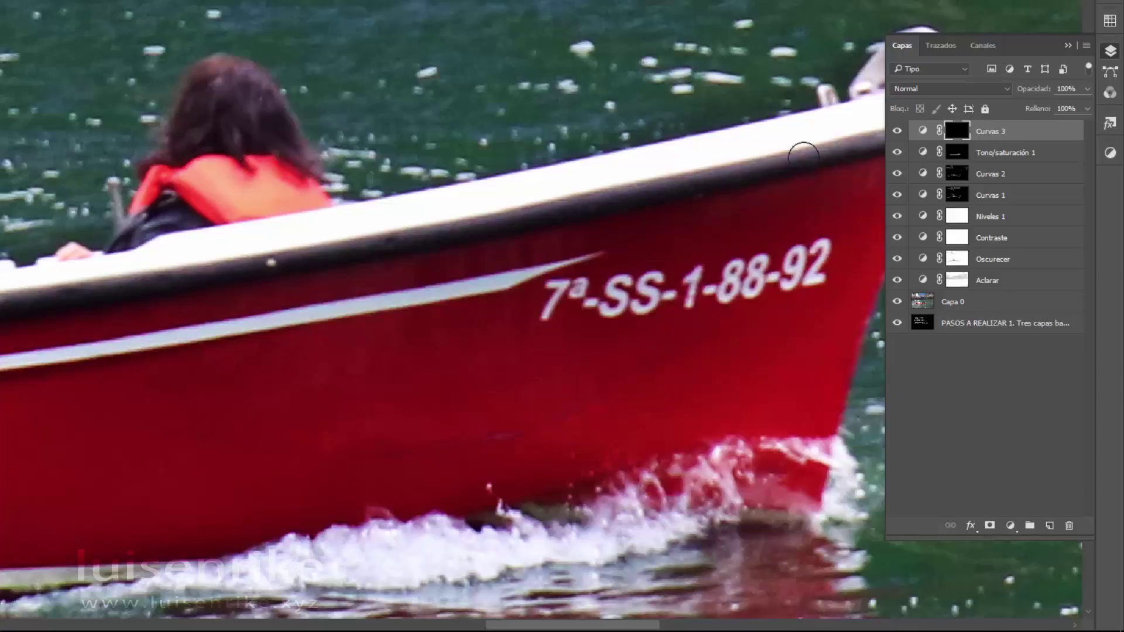
left_click(897, 131)
left_click(897, 131)
left_click(897, 132)
left_click_drag(252, 185, 206, 250)
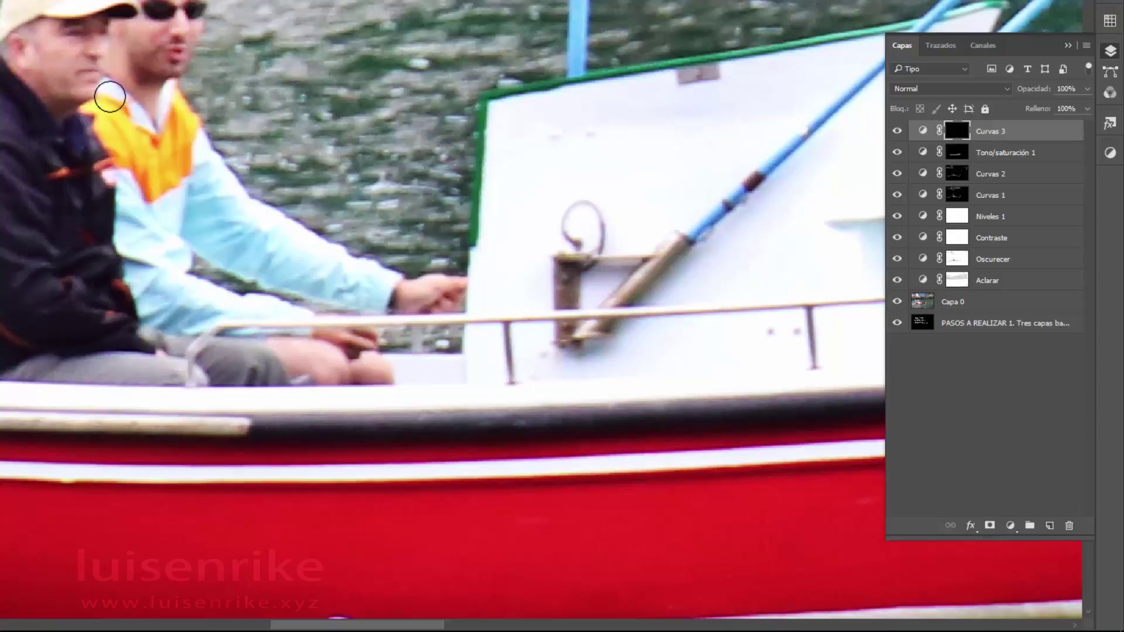
key("bracketleft")
key("bracketleft")
key("bracketleft")
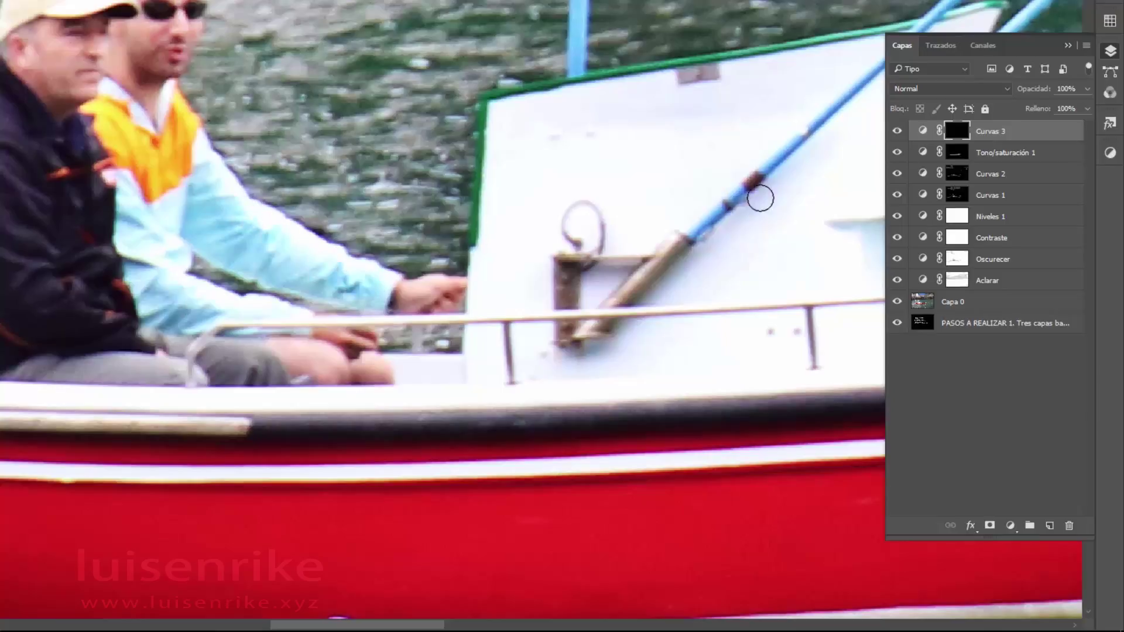
left_click(898, 133)
left_click(897, 133)
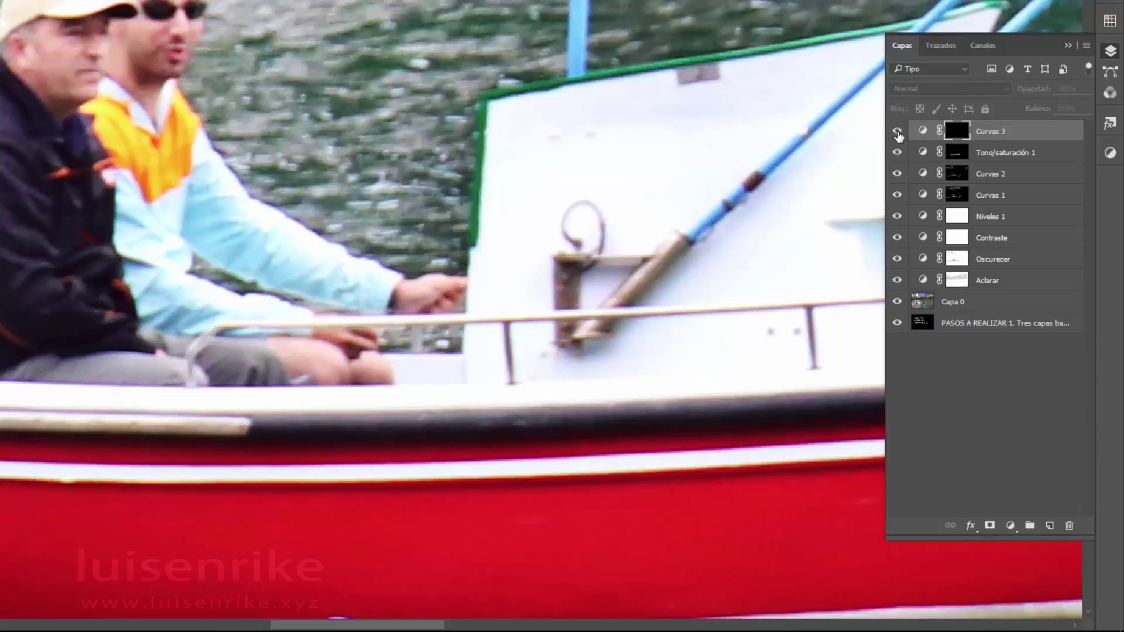
left_click(897, 134)
left_click(897, 134)
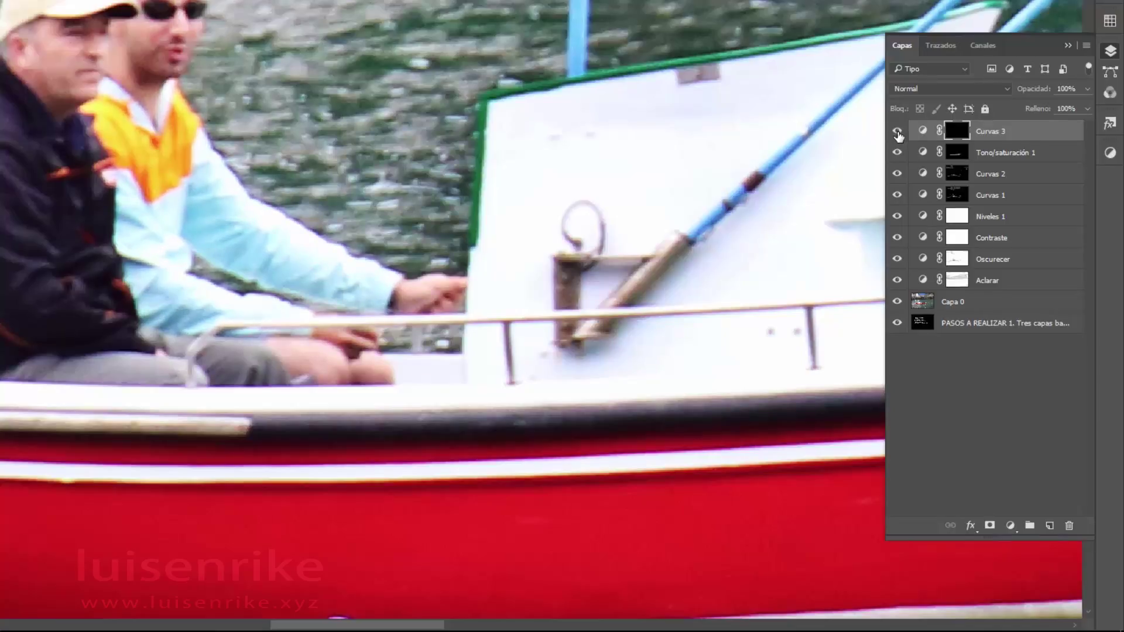
left_click(898, 133)
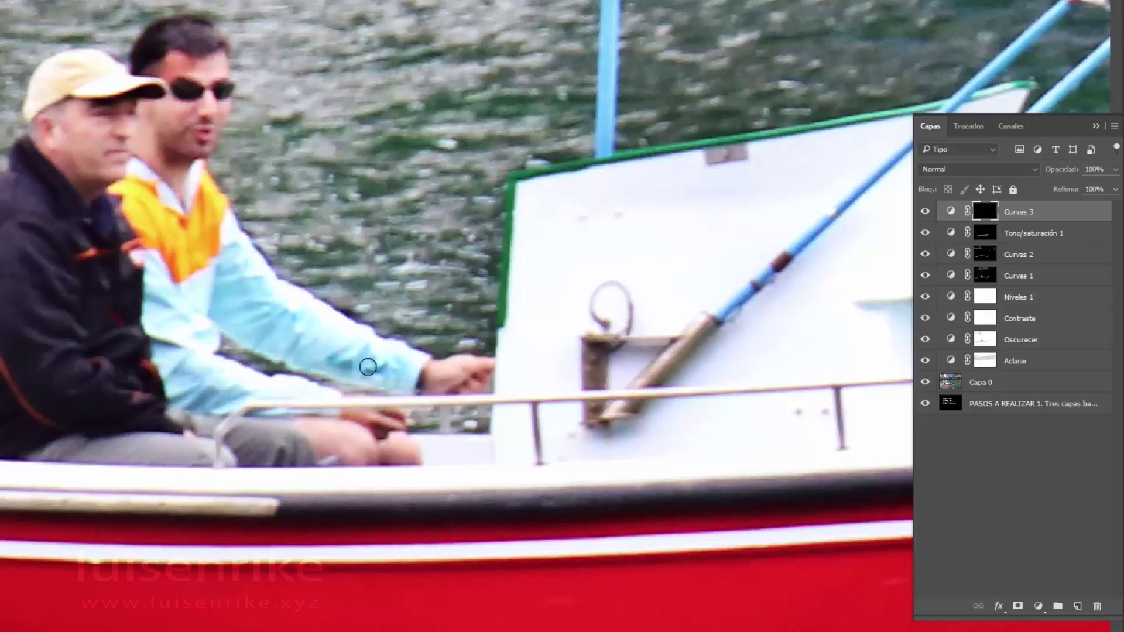
Fit the photo on screen and compare the original Capa 0 alone against the full edit.
key("ctrl+0")
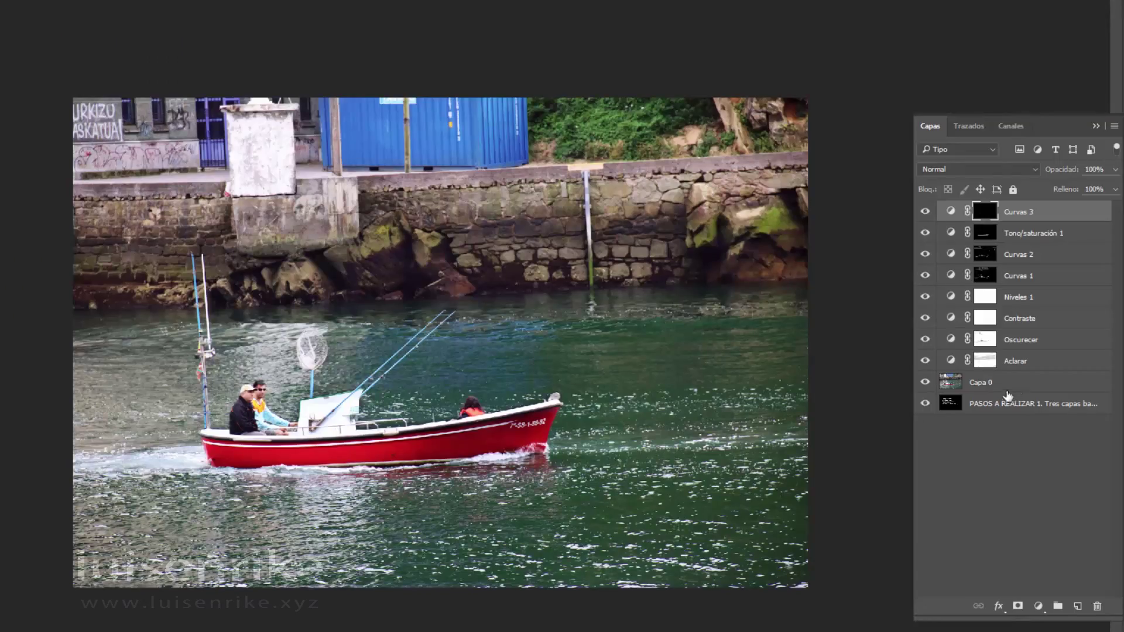
left_click(925, 383, "alt")
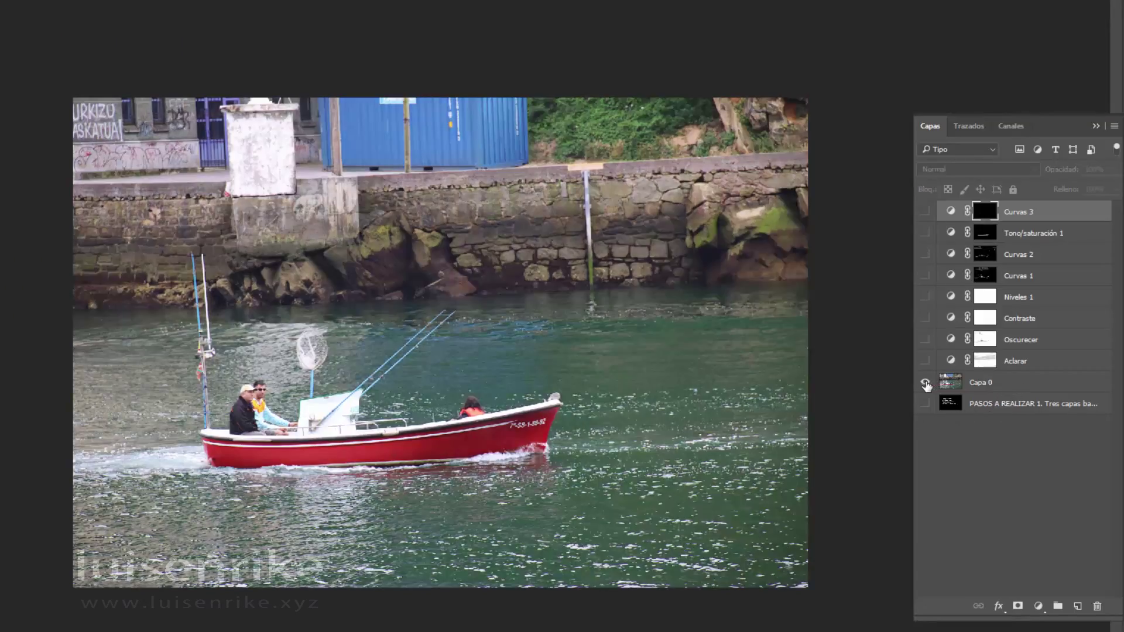
left_click(925, 383, "alt")
left_click(925, 383, "alt")
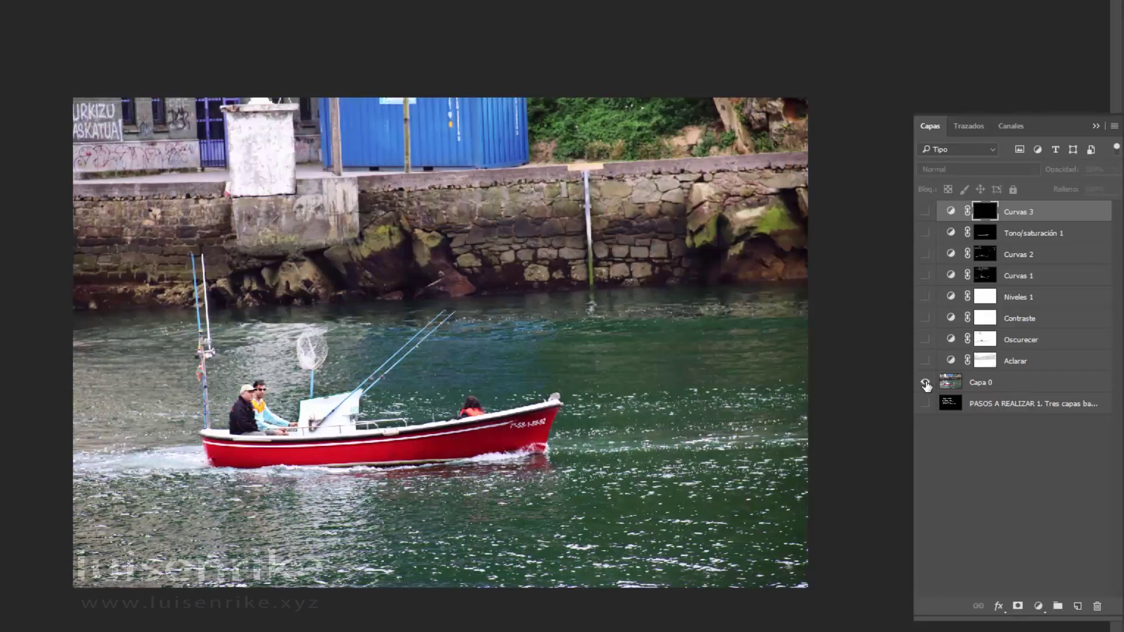
left_click(925, 384, "alt")
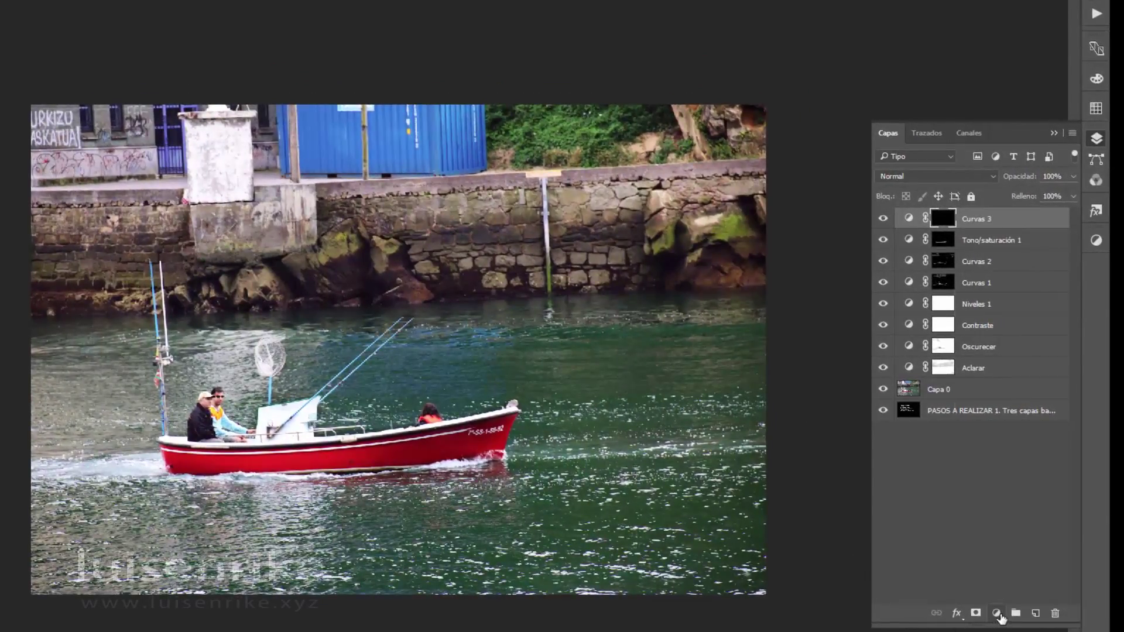
Add a Curvas 4 curve bowed upward to brighten, with its mask inverted to black.
left_click(995, 615)
left_click(995, 389)
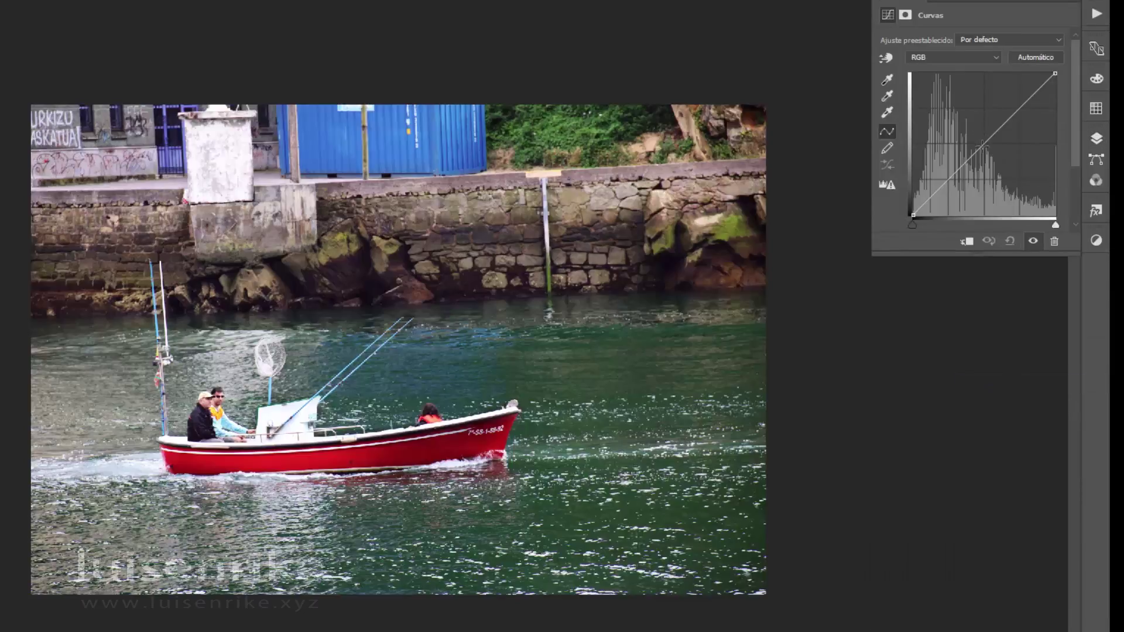
mouse_move(983, 148)
left_mouse_down()
mouse_move(967, 110)
mouse_move(970, 119)
left_mouse_up()
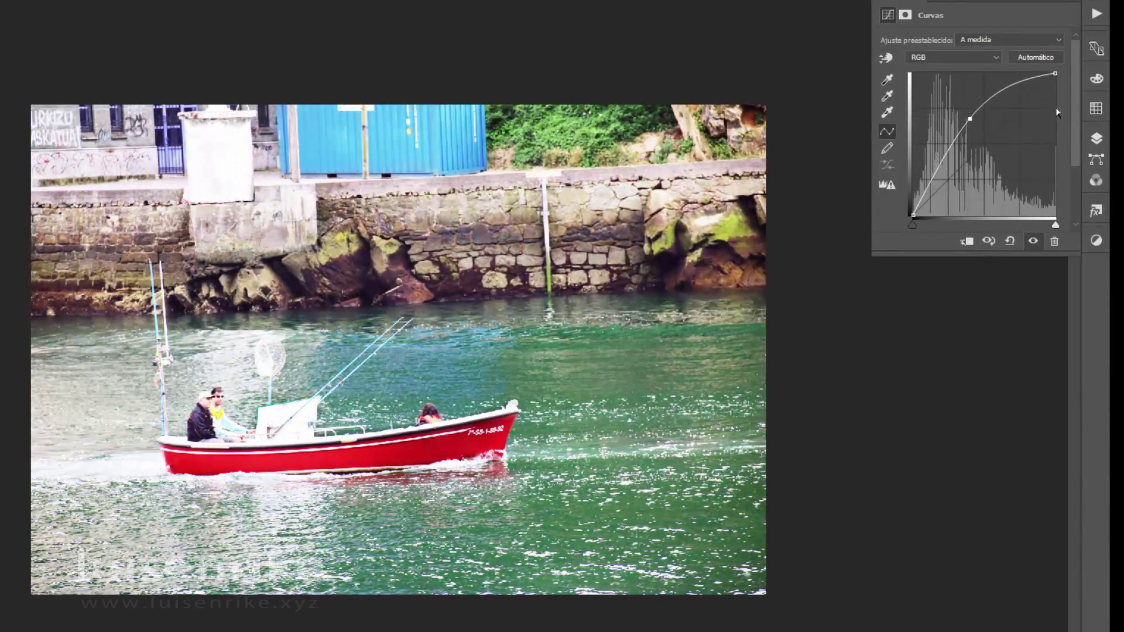
left_click(1096, 138)
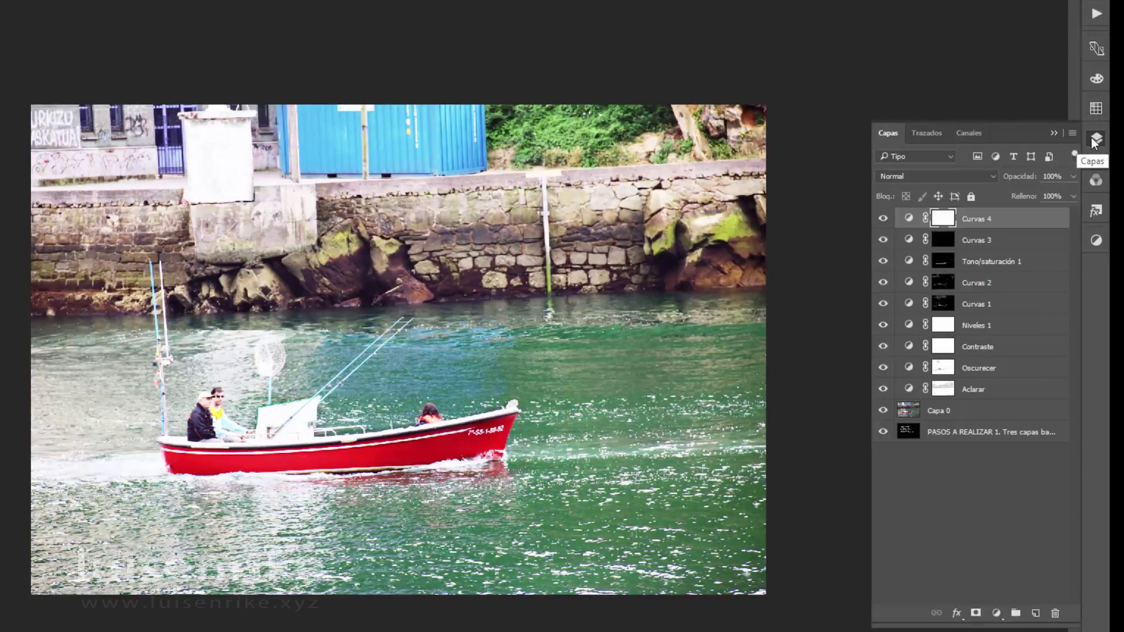
key("ctrl+i")
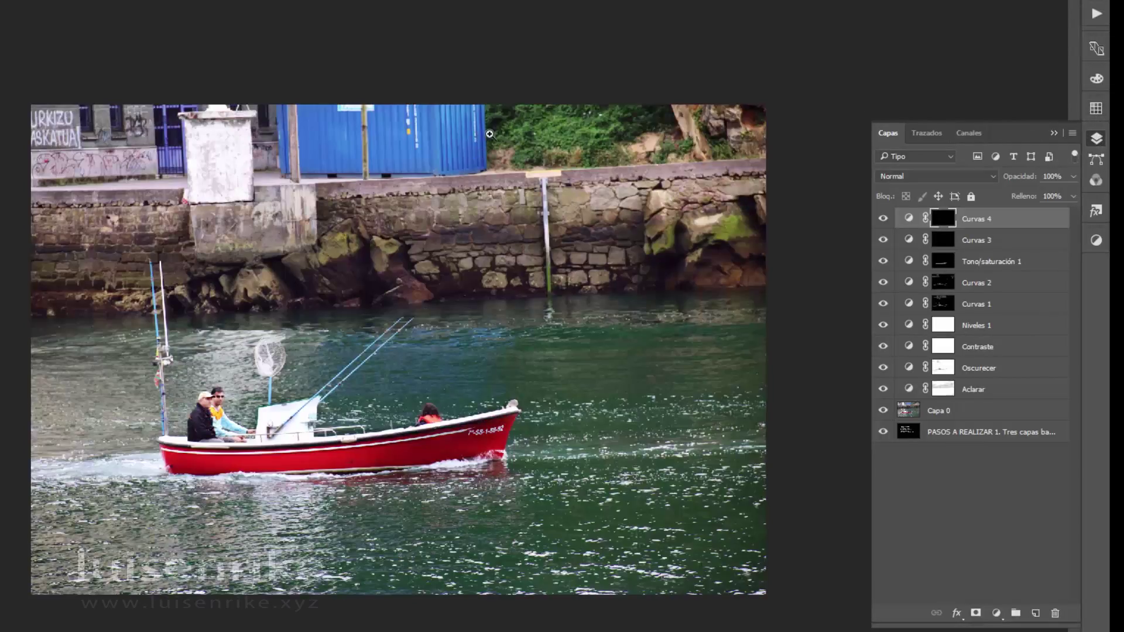
Paint the Curvas 4 mask white over the foliage and quay wall with about 90 px, then 50 px brushes.
key("ctrl+plus")
key("ctrl+plus")
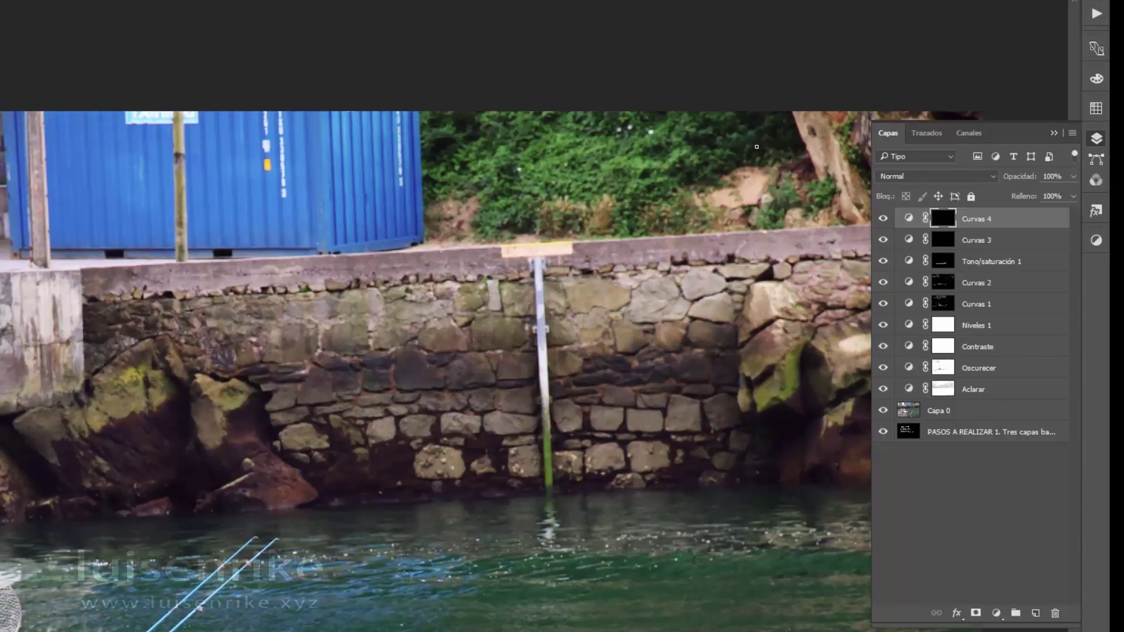
key("bracketright")
key("bracketright")
key("bracketright")
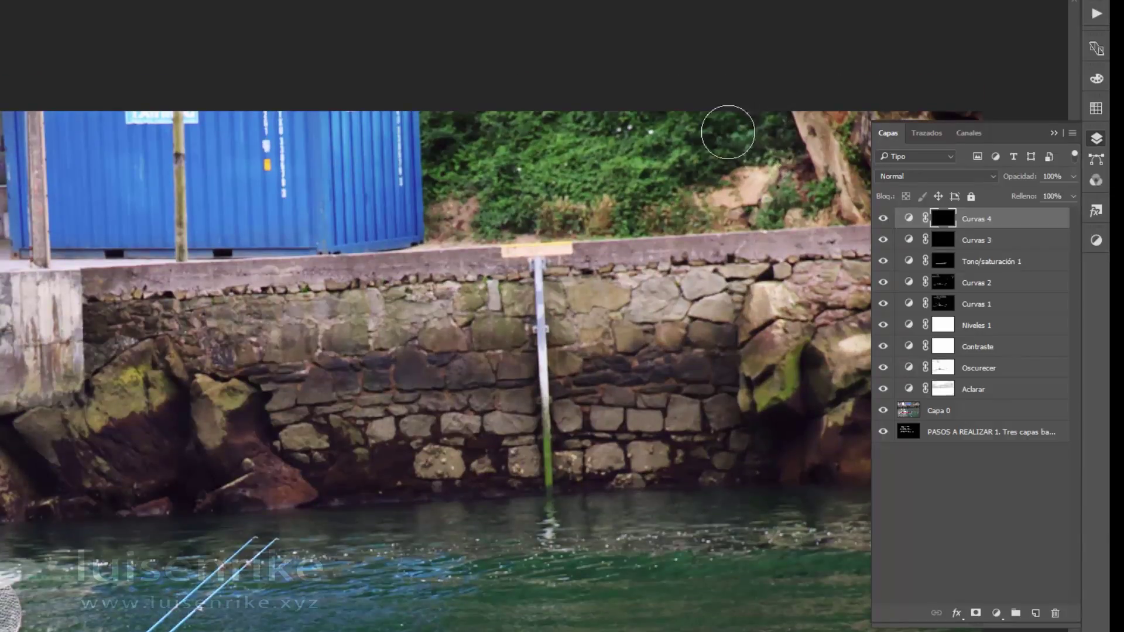
left_click_drag(638, 137, 556, 138)
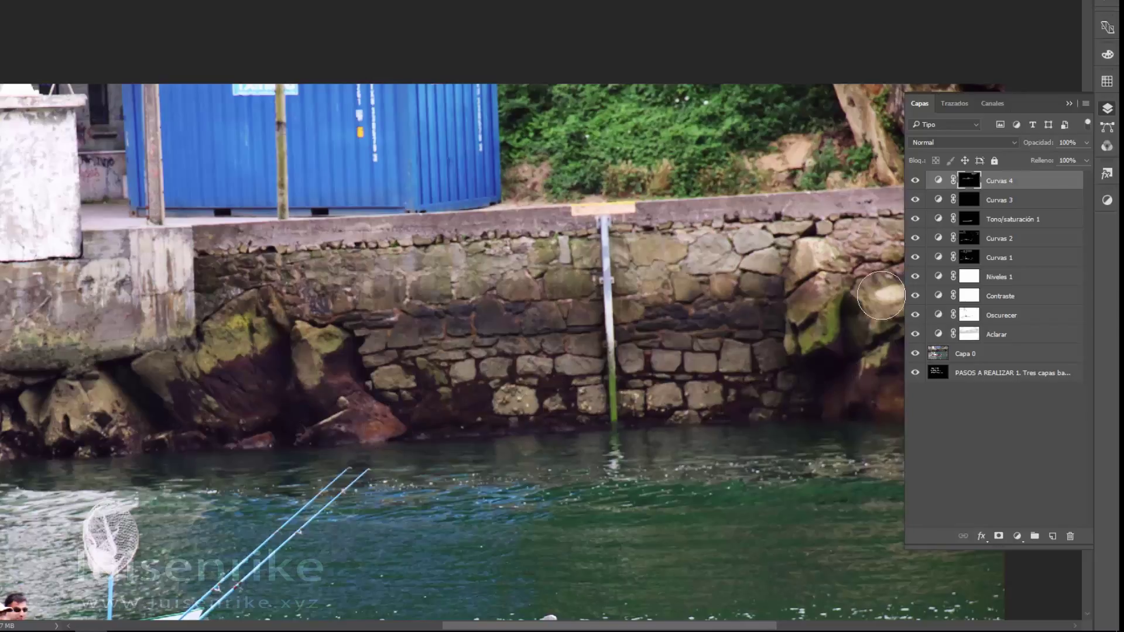
left_click(919, 103)
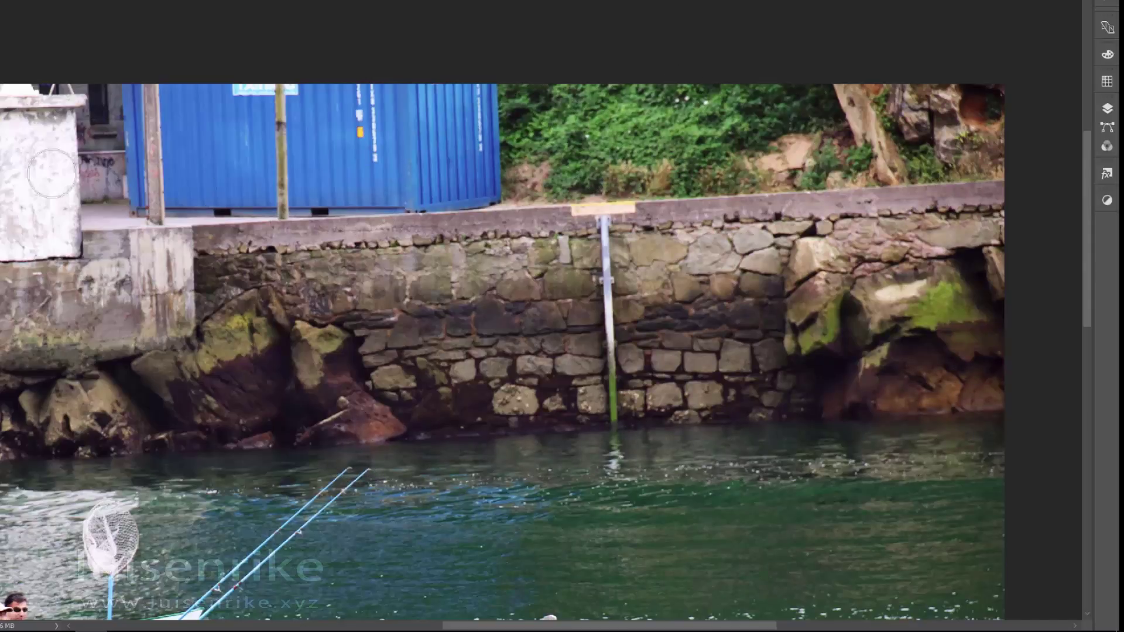
key("space")
left_click_drag(43, 151, 224, 312)
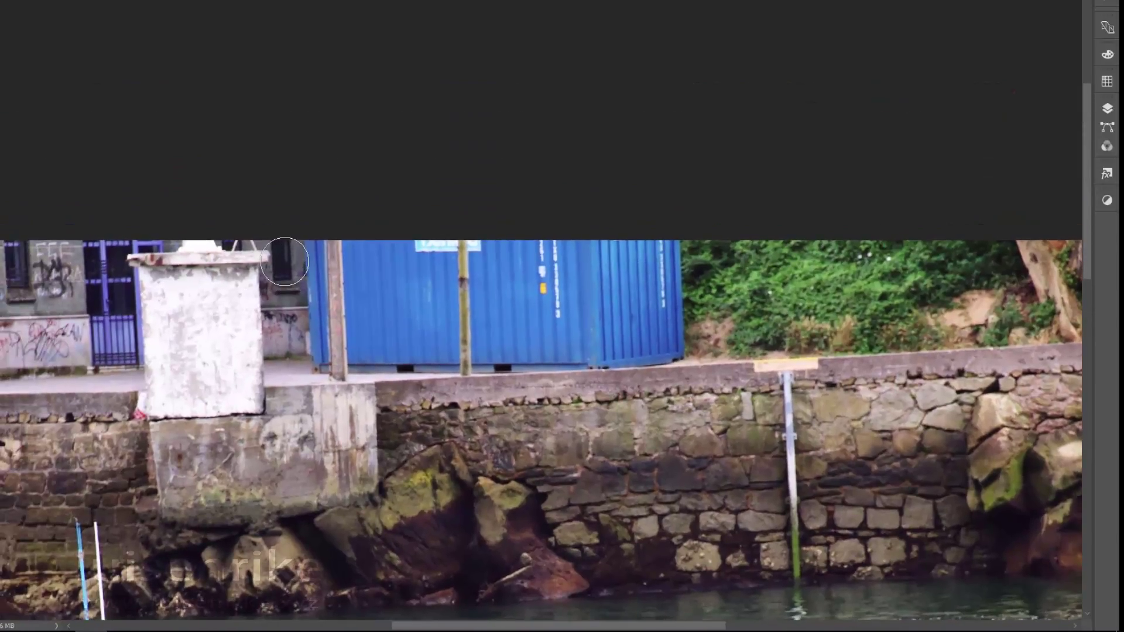
key("bracketleft")
key("bracketleft")
key("bracketleft")
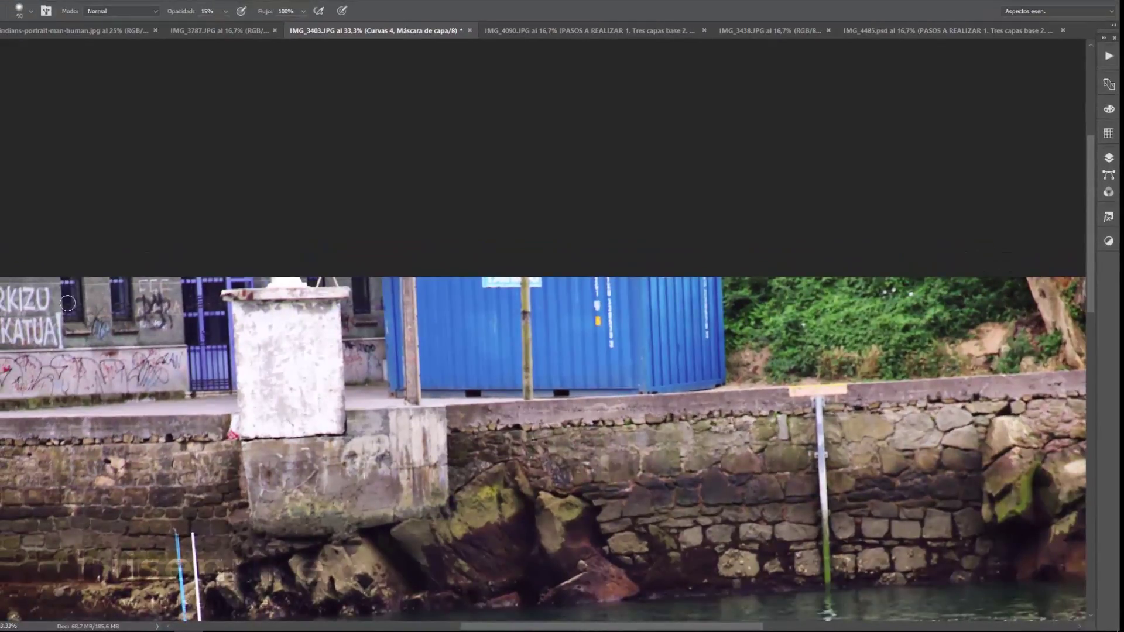
left_click_drag(228, 613, 374, 443)
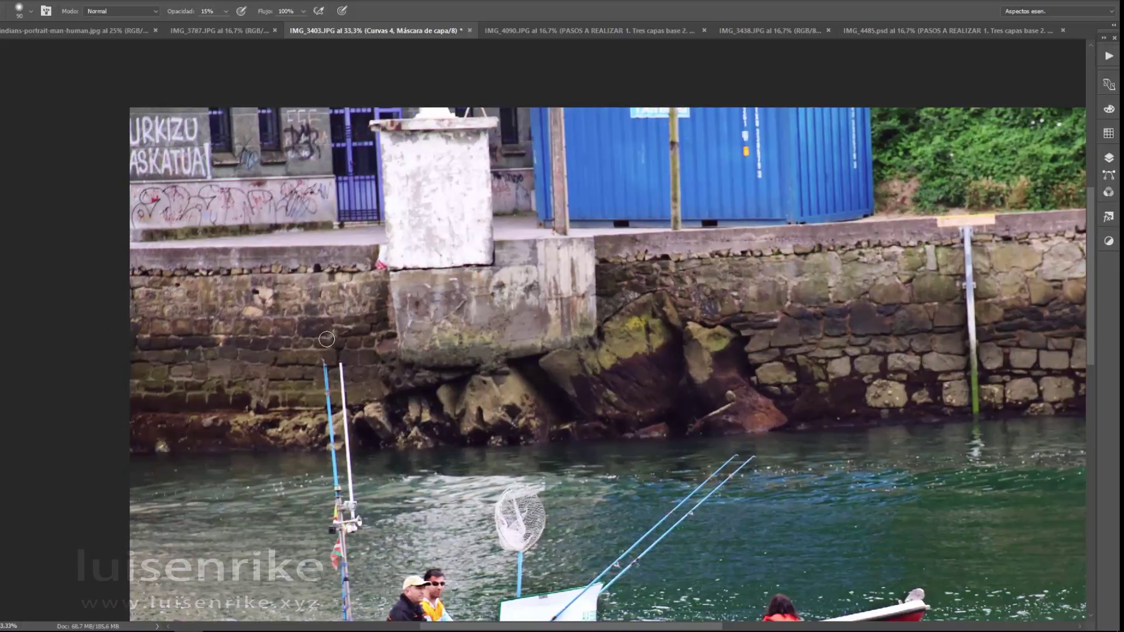
scroll(326, 339, "down", 2)
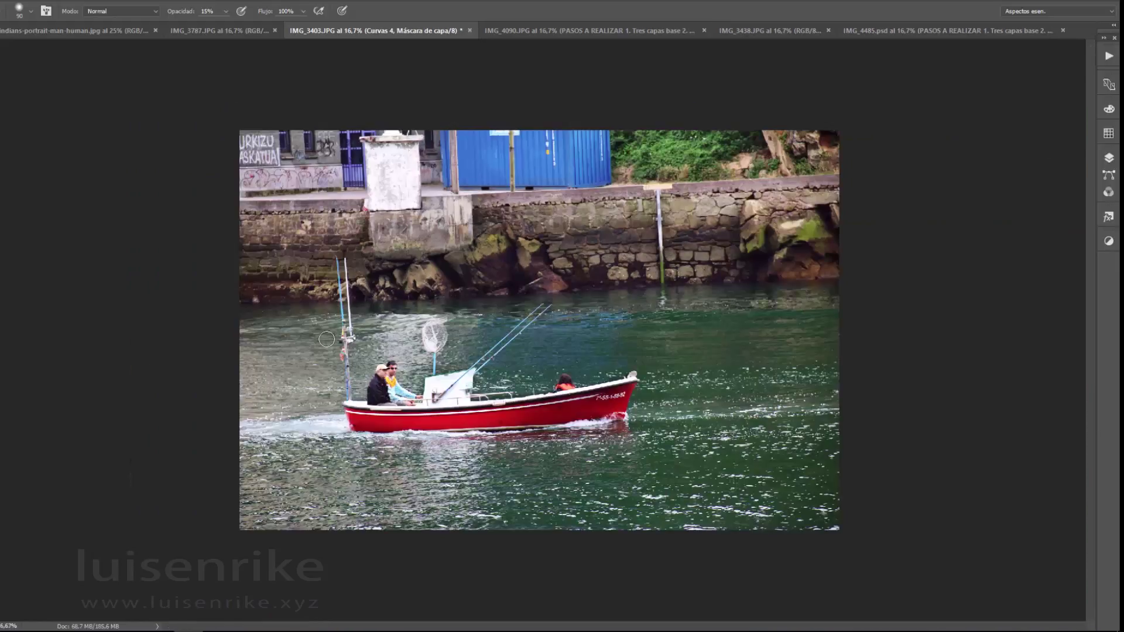
Toggle Curvas 4 off and on to compare its brightening, leaving it visible.
scroll(327, 339, "up", 1)
left_click(1110, 161)
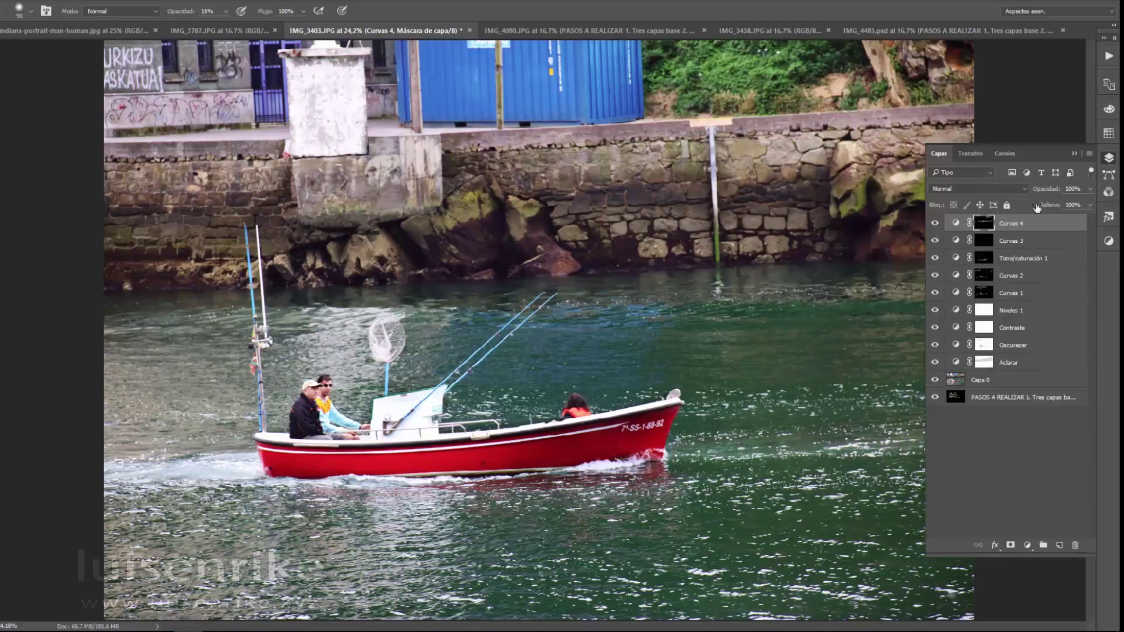
left_click(935, 223)
left_click(934, 224)
left_click(935, 224)
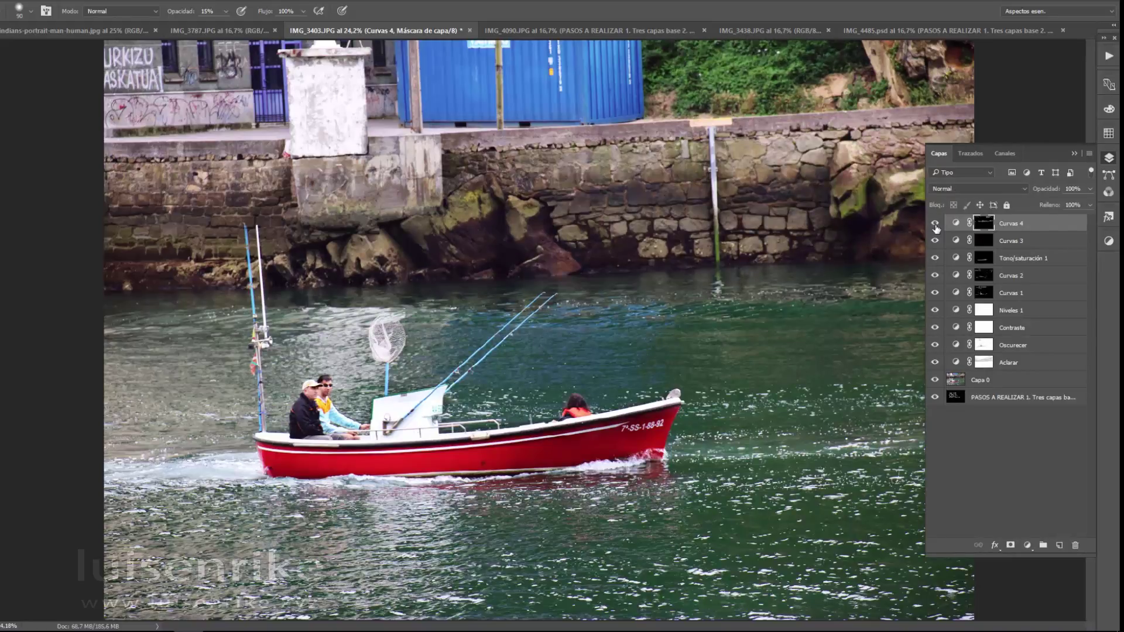
left_click(935, 225)
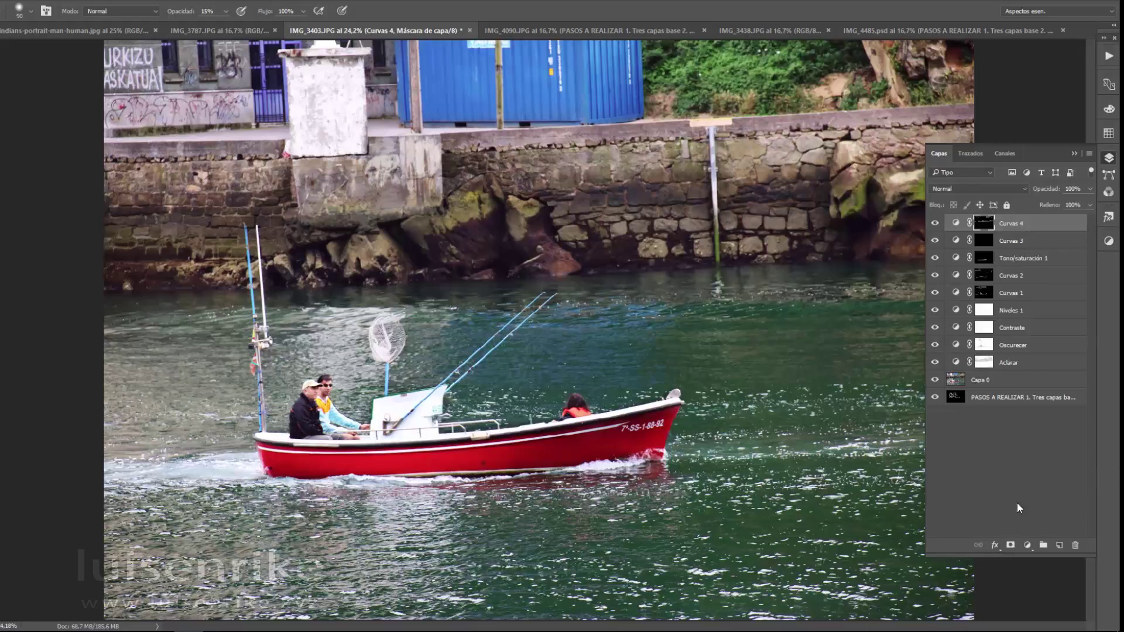
left_click(1027, 545)
Add a Curvas 5 curve pulled steeply up with a second tempering point, mask inverted to black.
left_click(1007, 370)
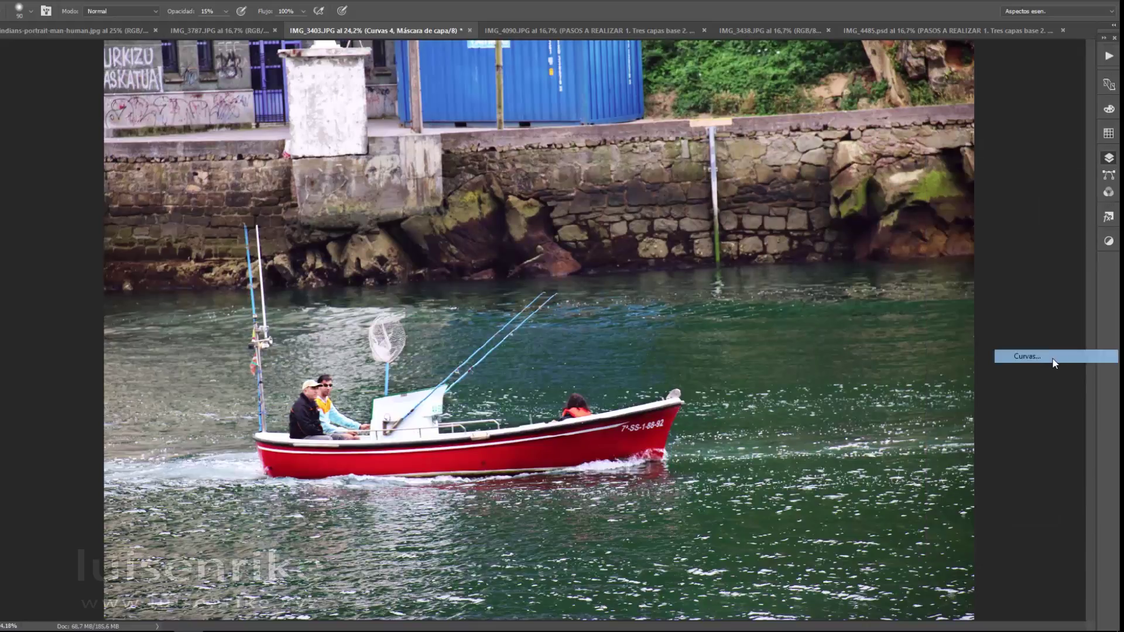
left_click_drag(1011, 168, 979, 134)
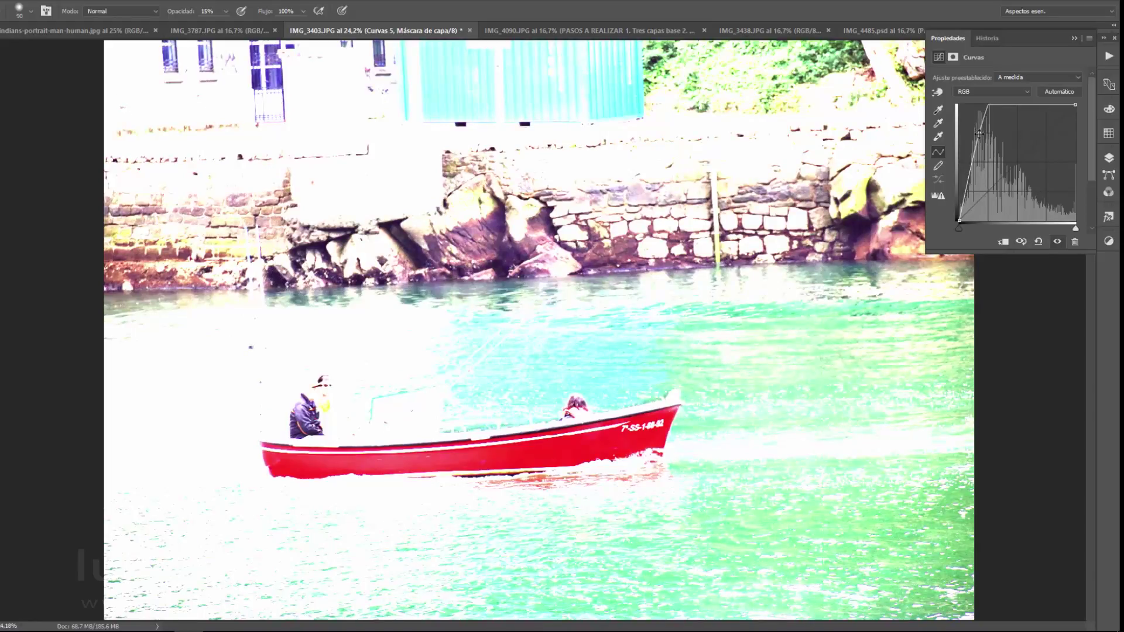
left_click_drag(978, 134, 983, 134)
left_click(1109, 158)
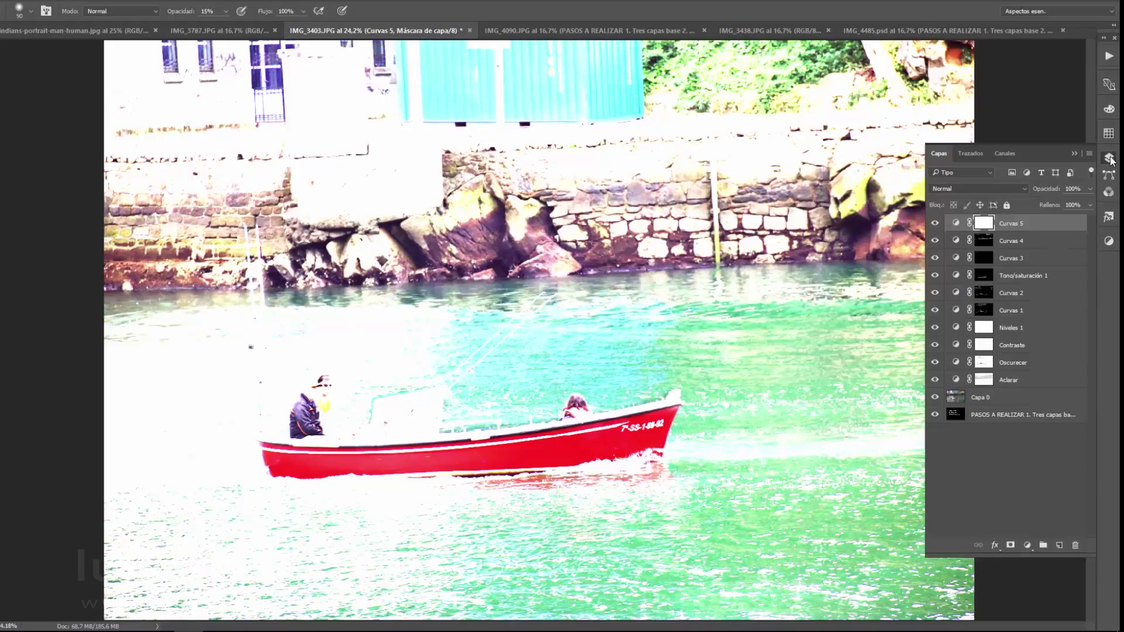
key("ctrl+i")
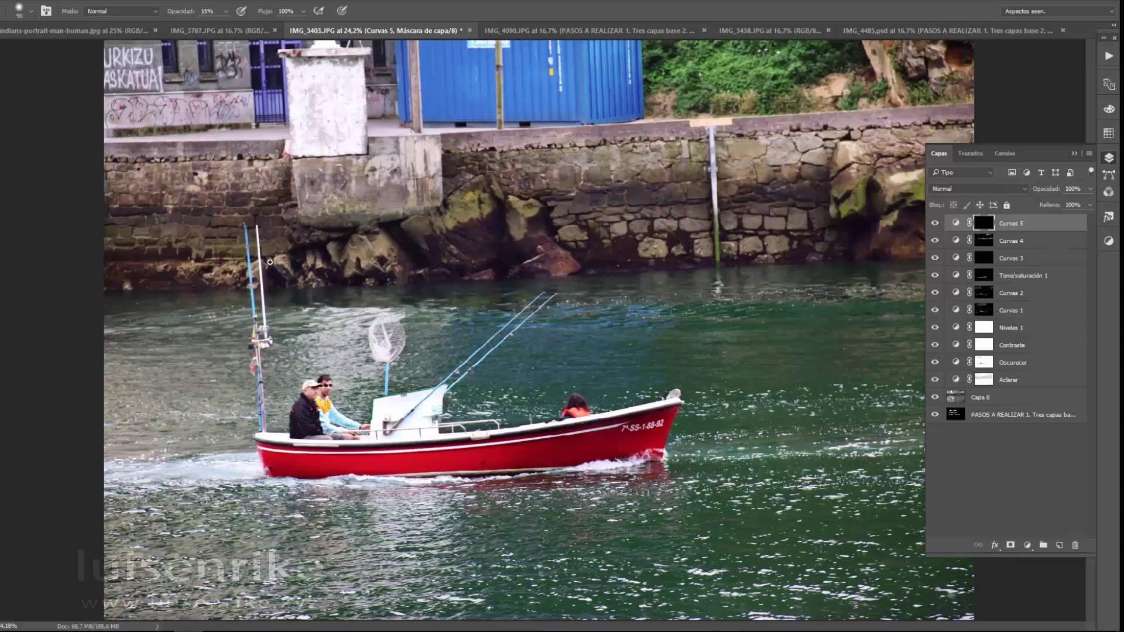
Zoom to 100% on the rocks, toggle Curvas 5 to check them, then refit the photo.
scroll(320, 283, "up", 5)
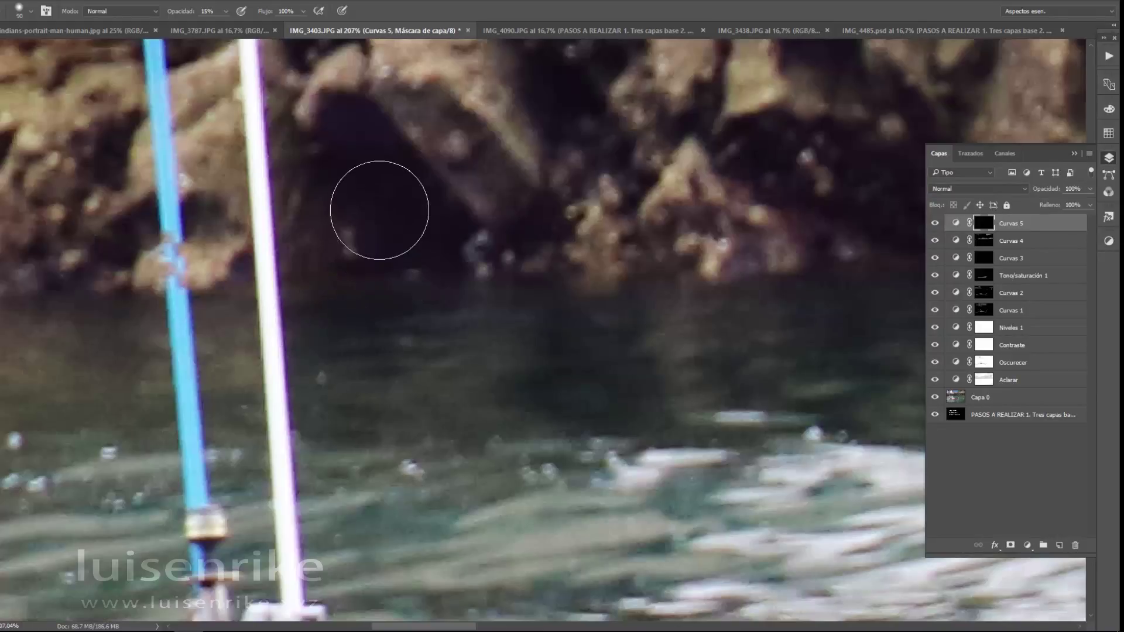
key("ctrl+1")
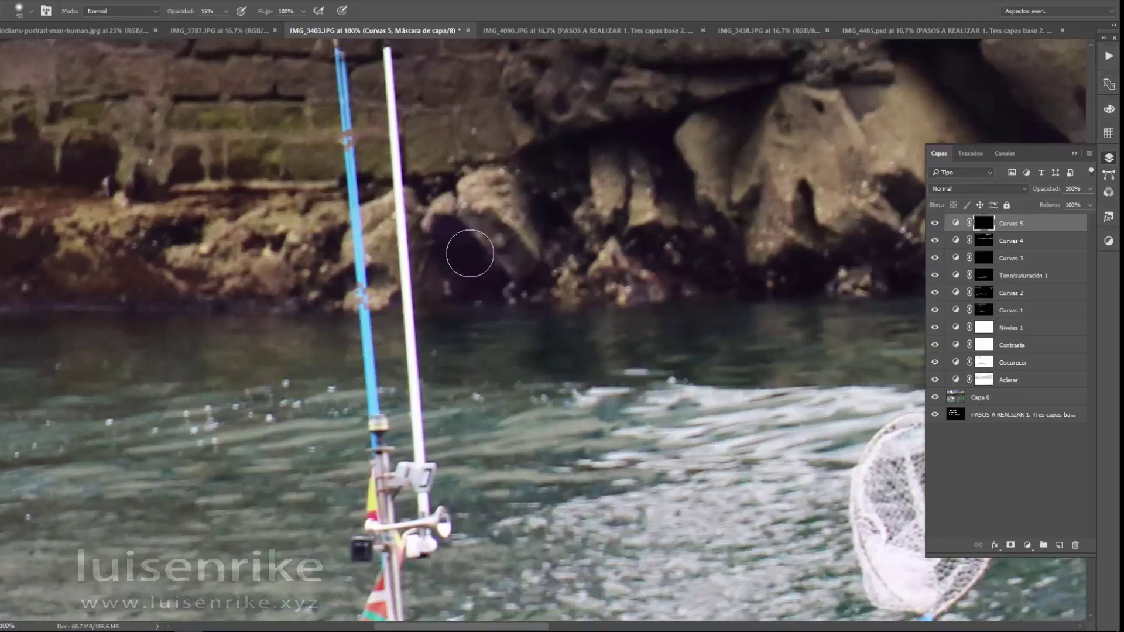
left_click(934, 224)
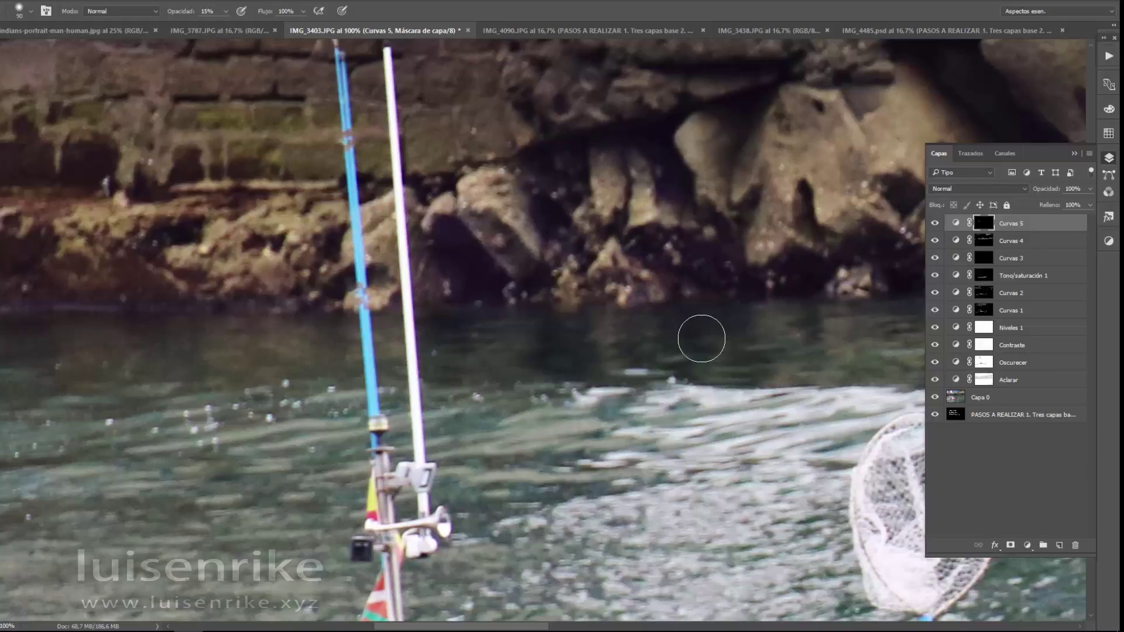
scroll(701, 338, "down", 1)
scroll(701, 338, "down", 1)
scroll(701, 338, "down", 1)
scroll(701, 339, "down", 1)
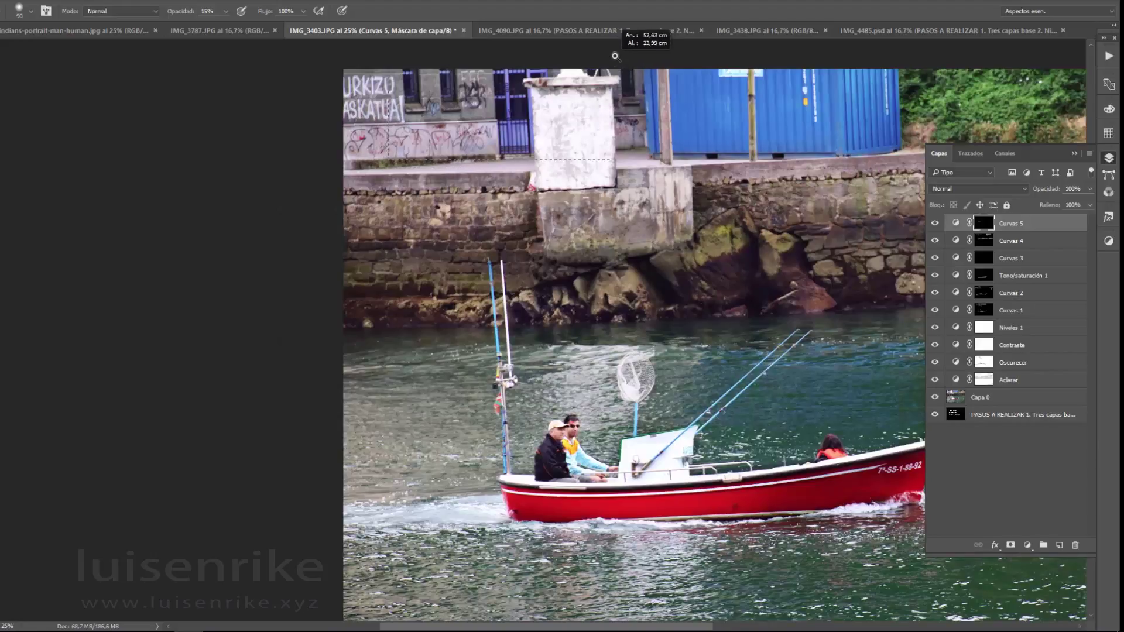
scroll(529, 155, "up", 5)
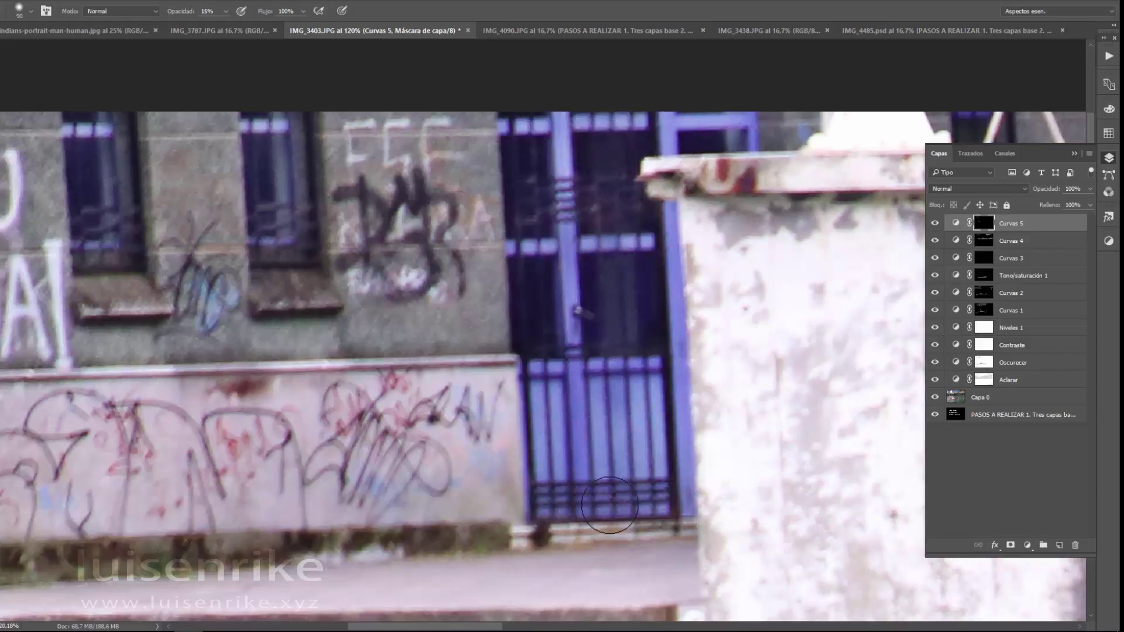
left_click_drag(882, 316, 345, 444)
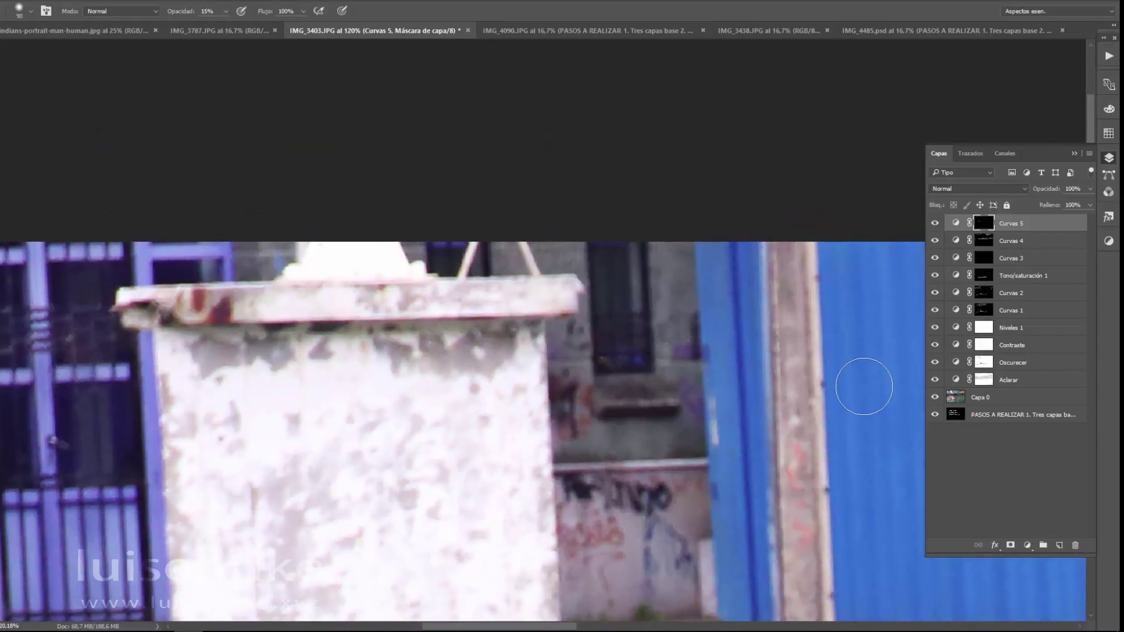
key("ctrl+0")
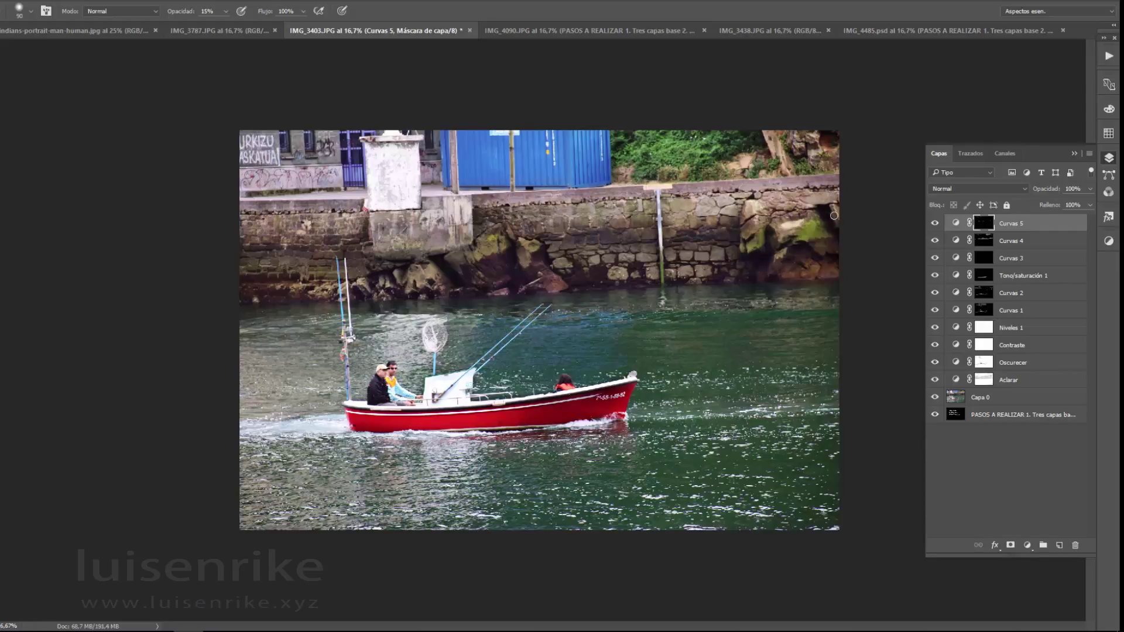
Paint faint 15% strokes on the Curvas 5 mask over the stone wall and rock crevice.
left_click_drag(755, 265, 826, 223)
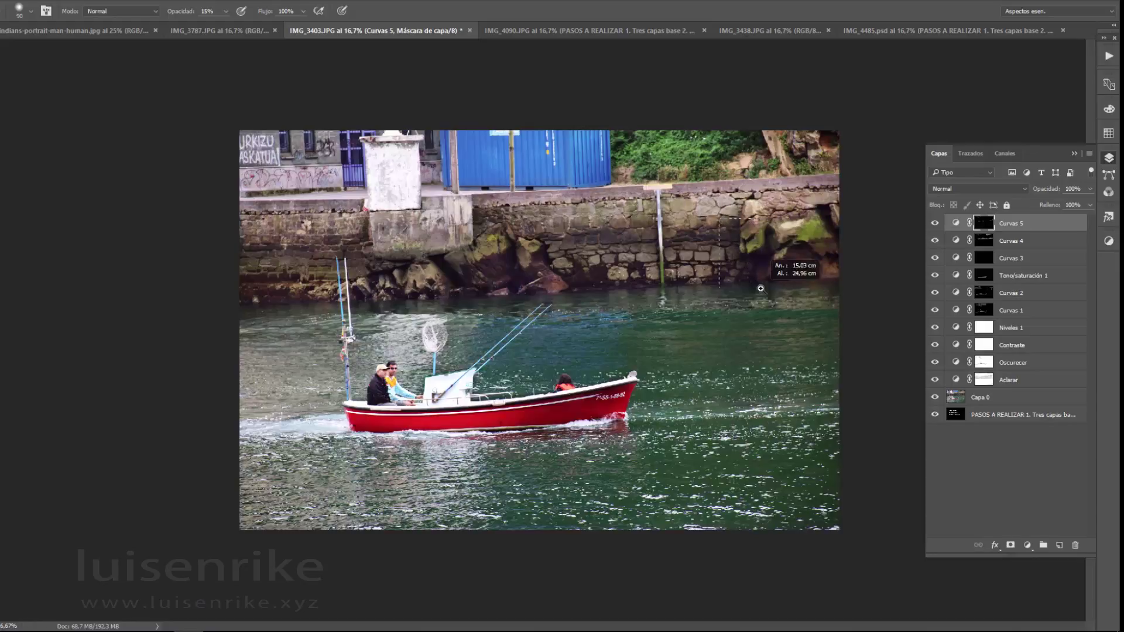
left_click_drag(772, 263, 866, 328)
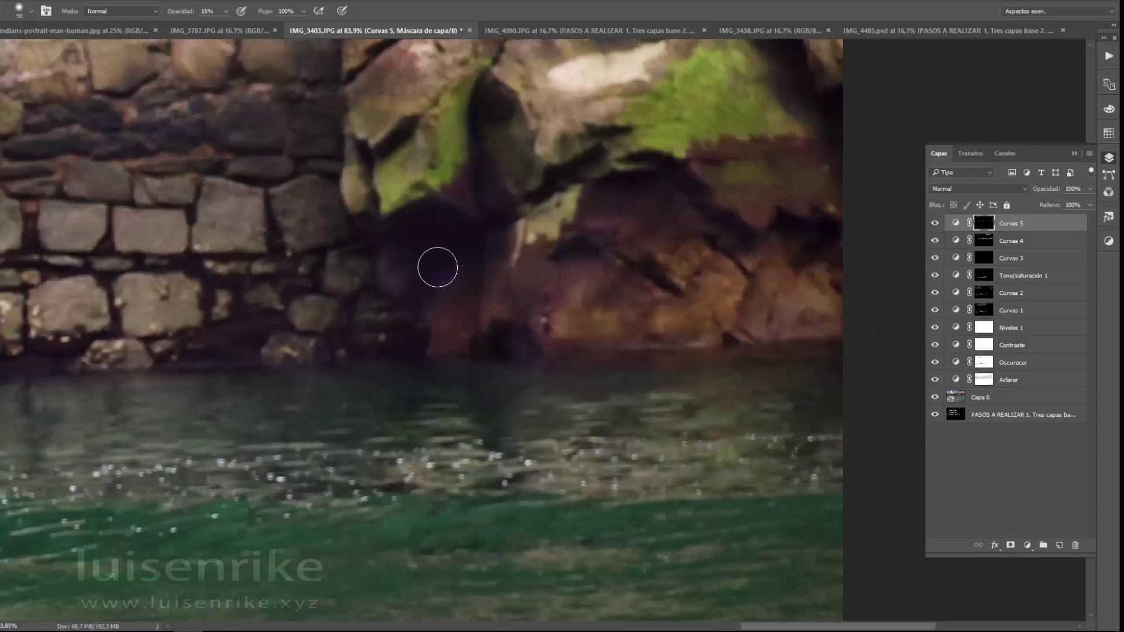
left_click_drag(492, 100, 493, 204)
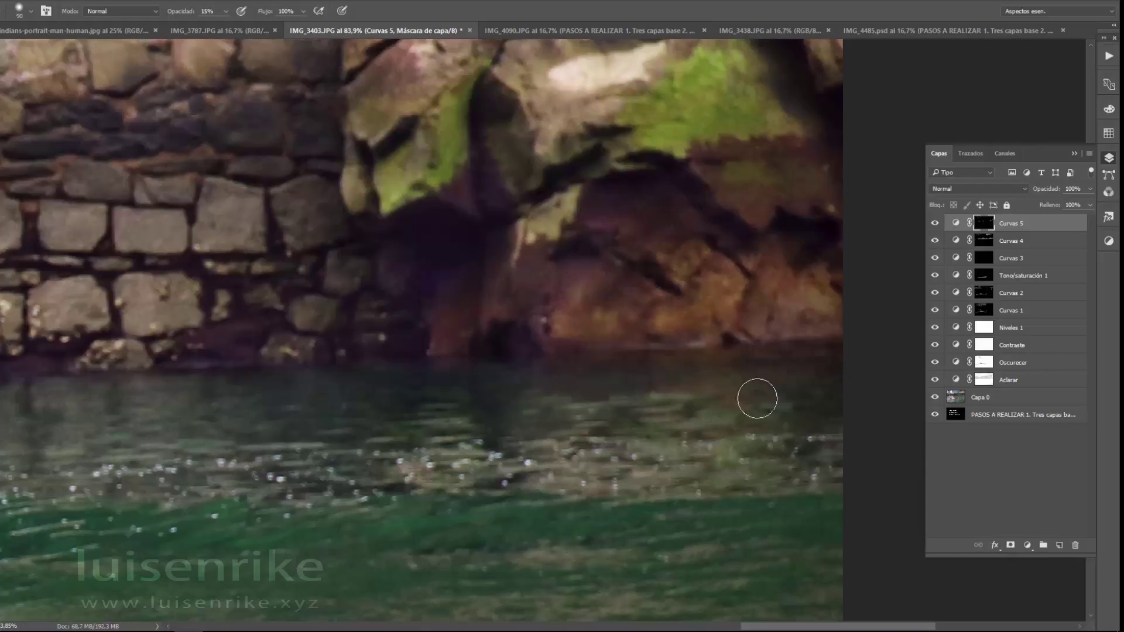
key("ctrl+minus")
key("ctrl+minus")
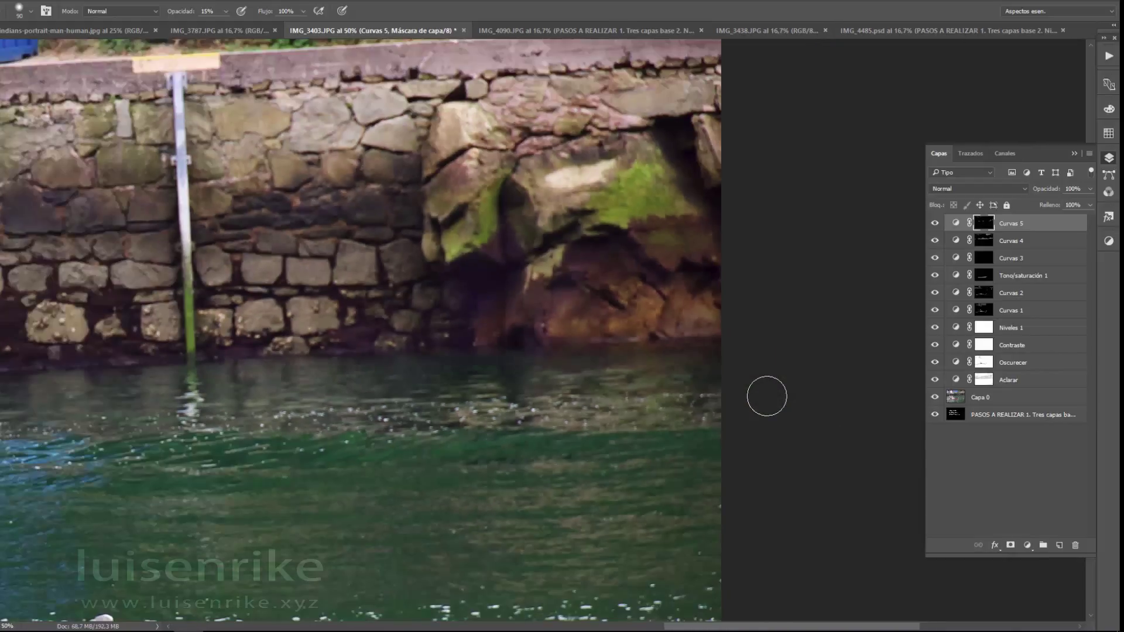
key("ctrl+minus")
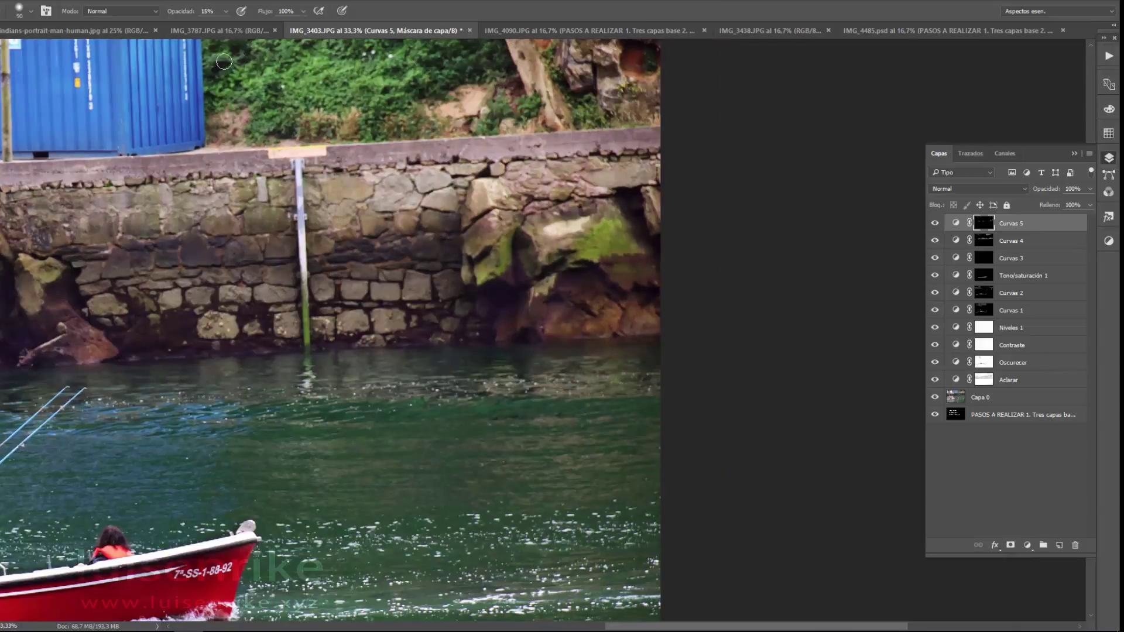
left_click_drag(239, 56, 65, 171)
key("ctrl+0")
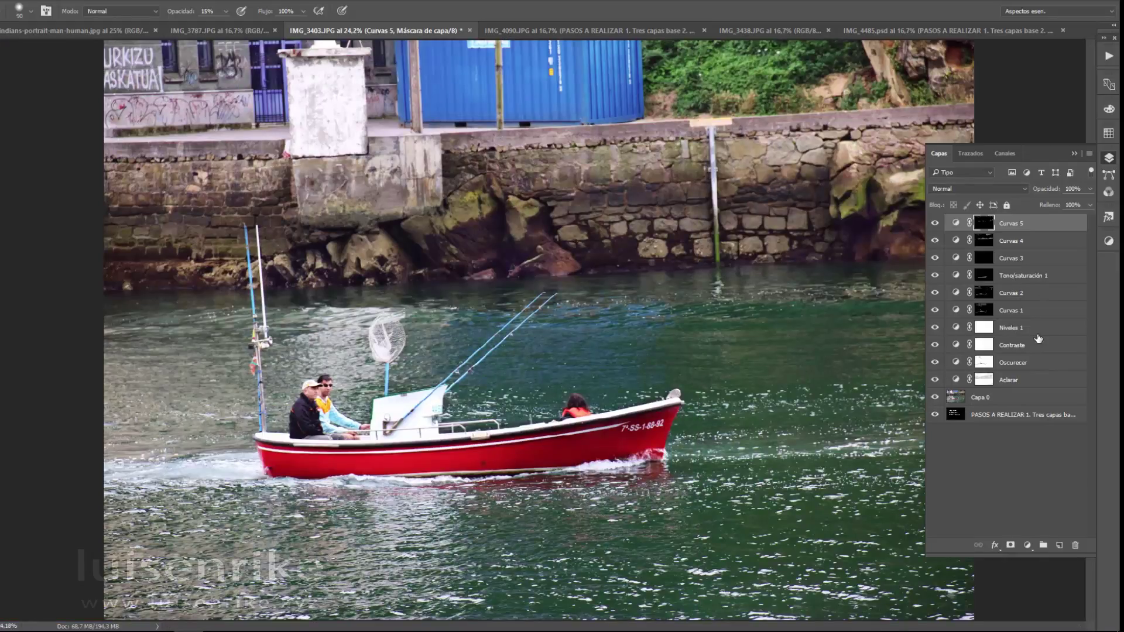
Toggle Curvas 5 off and on to compare, then reopen its Curves properties.
left_click(934, 227)
left_click(935, 227)
left_click(935, 228)
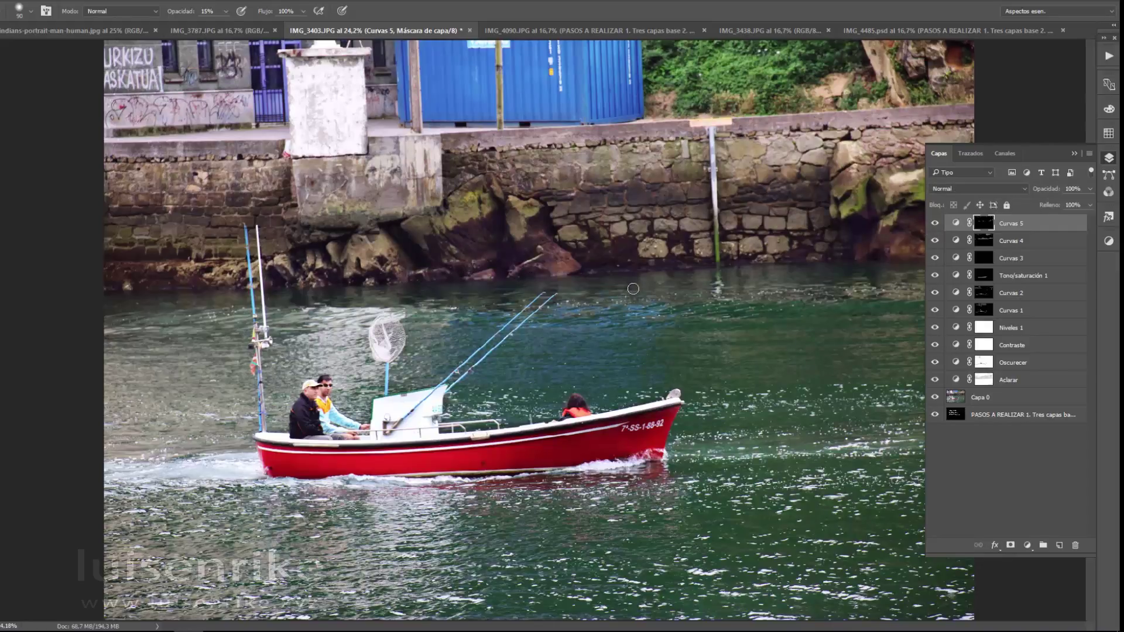
left_click(939, 228)
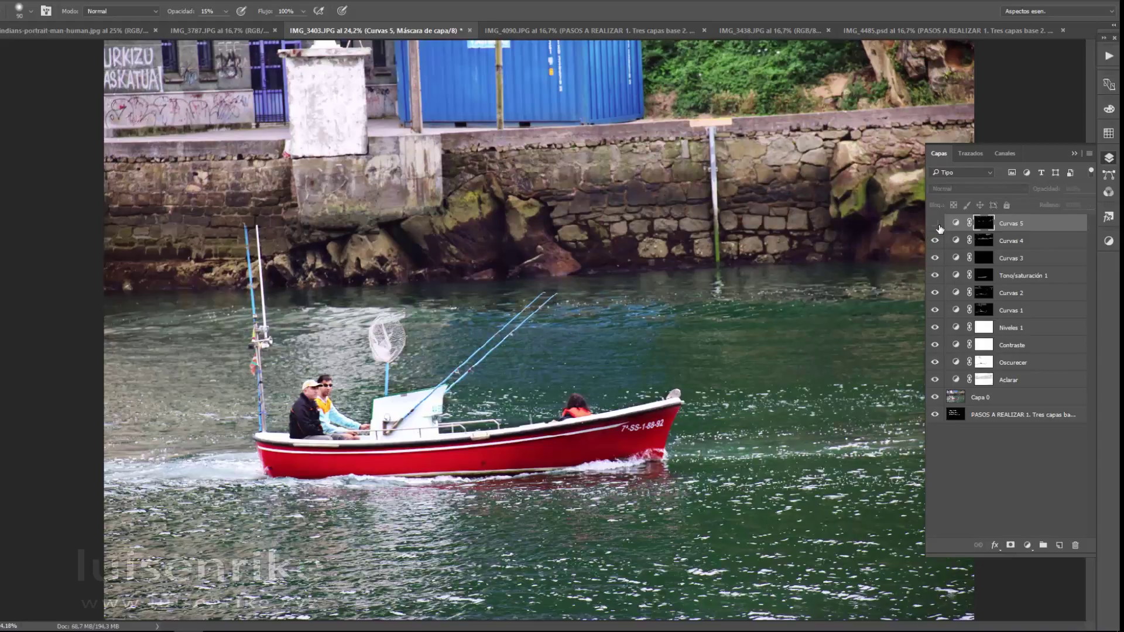
left_click(935, 224)
left_click(936, 225)
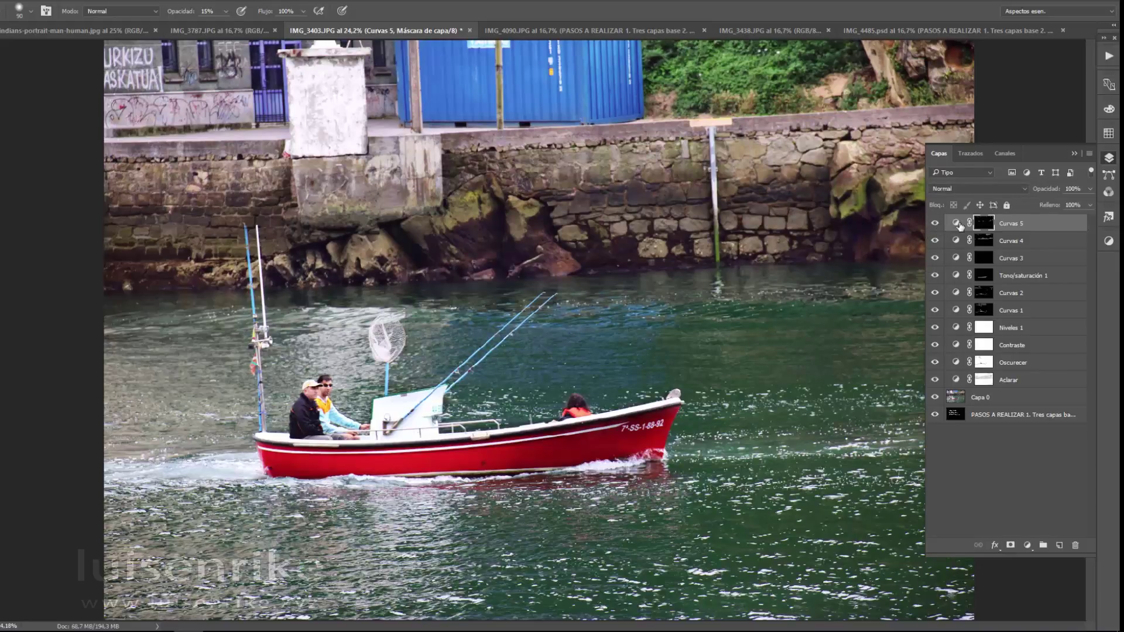
double_click(957, 224)
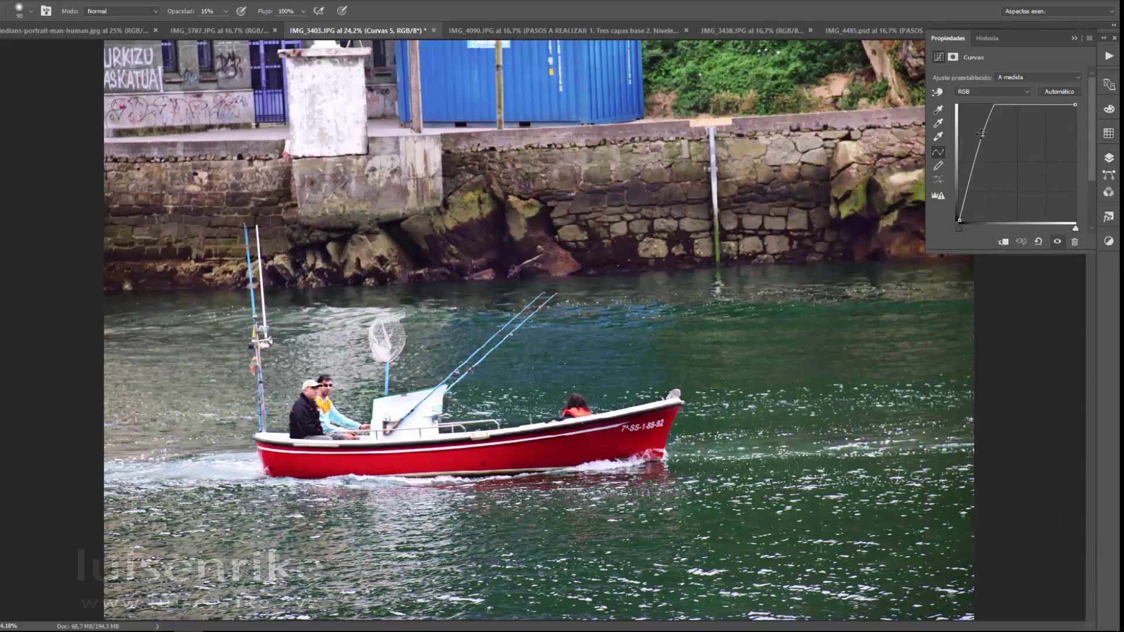
Bend the Curvas 5 curve into a smooth brightening arc and toggle the layer to compare.
left_click_drag(981, 134, 998, 150)
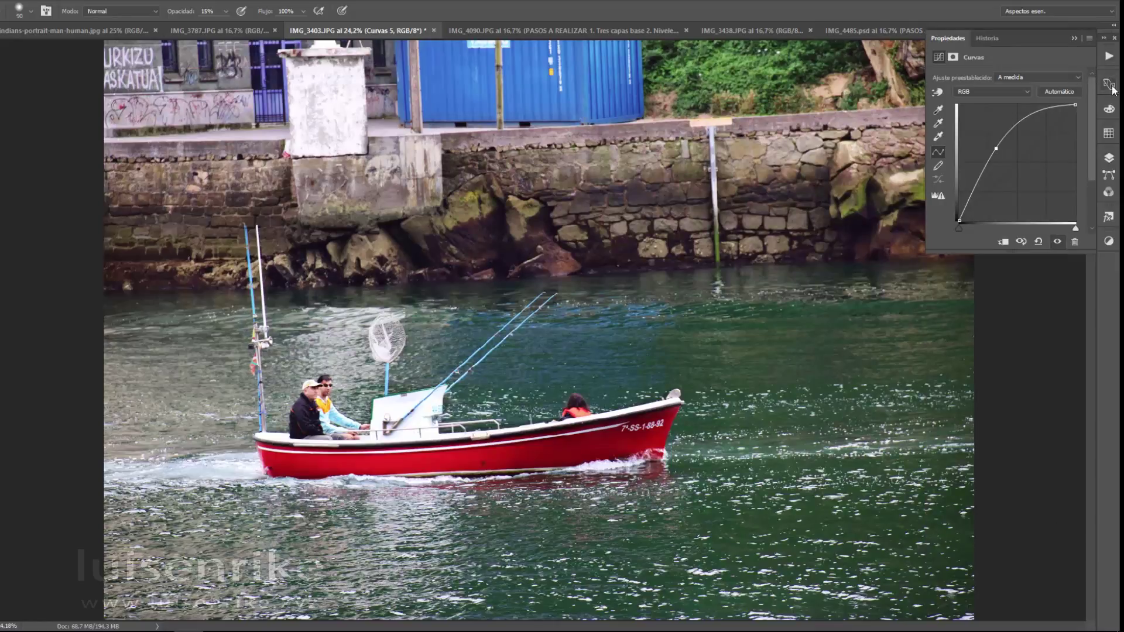
left_click(1109, 154)
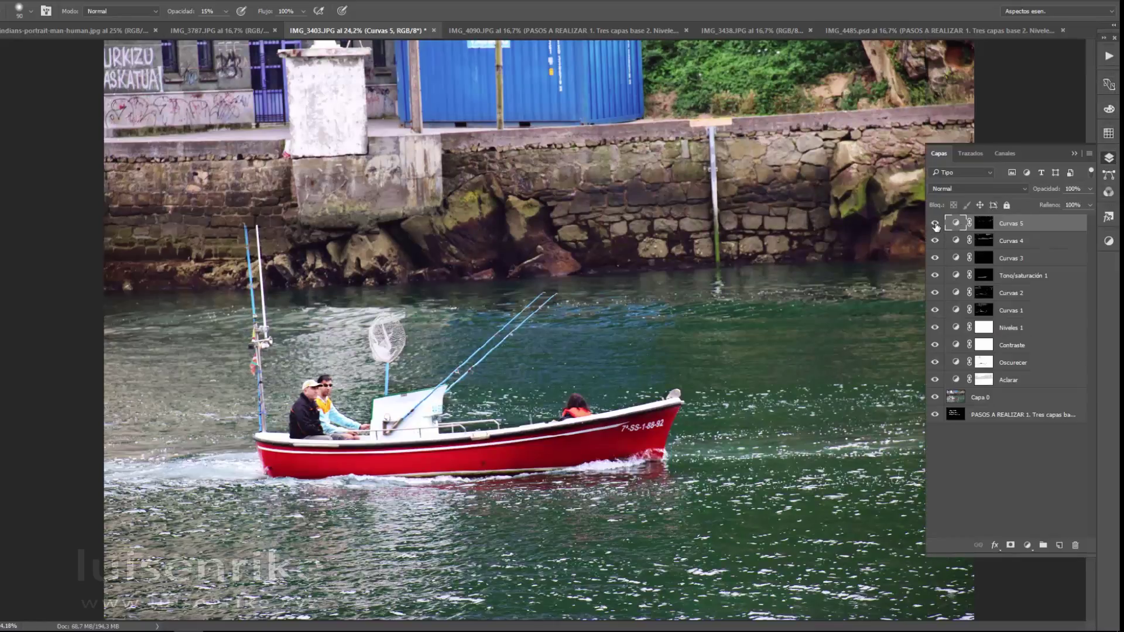
left_click(935, 223)
left_click(935, 223)
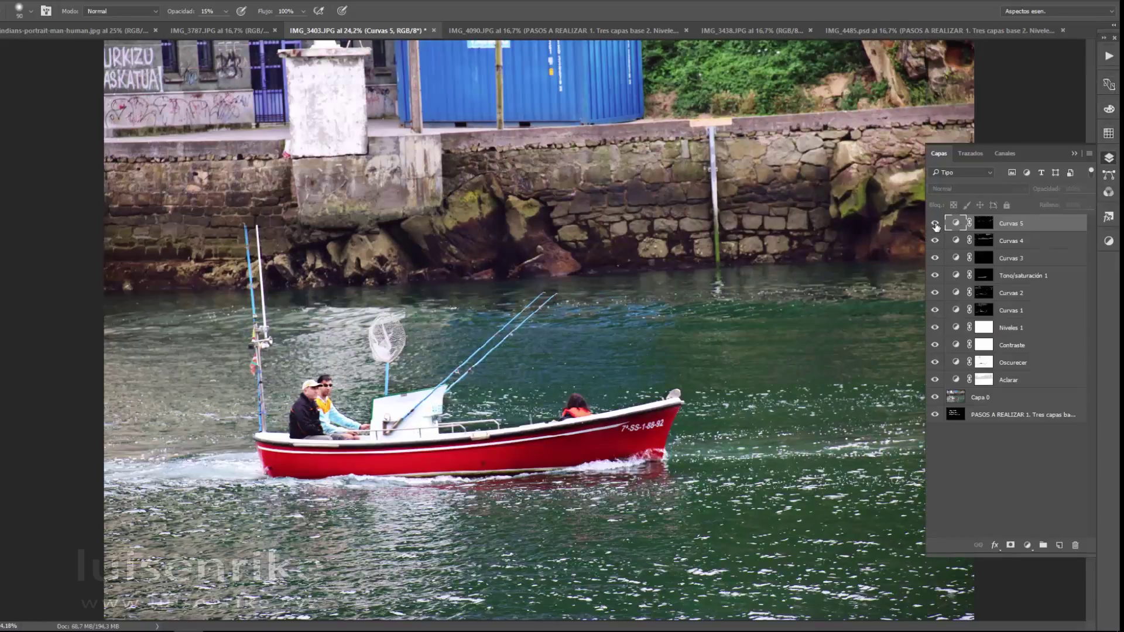
left_click(935, 223)
left_click(935, 223)
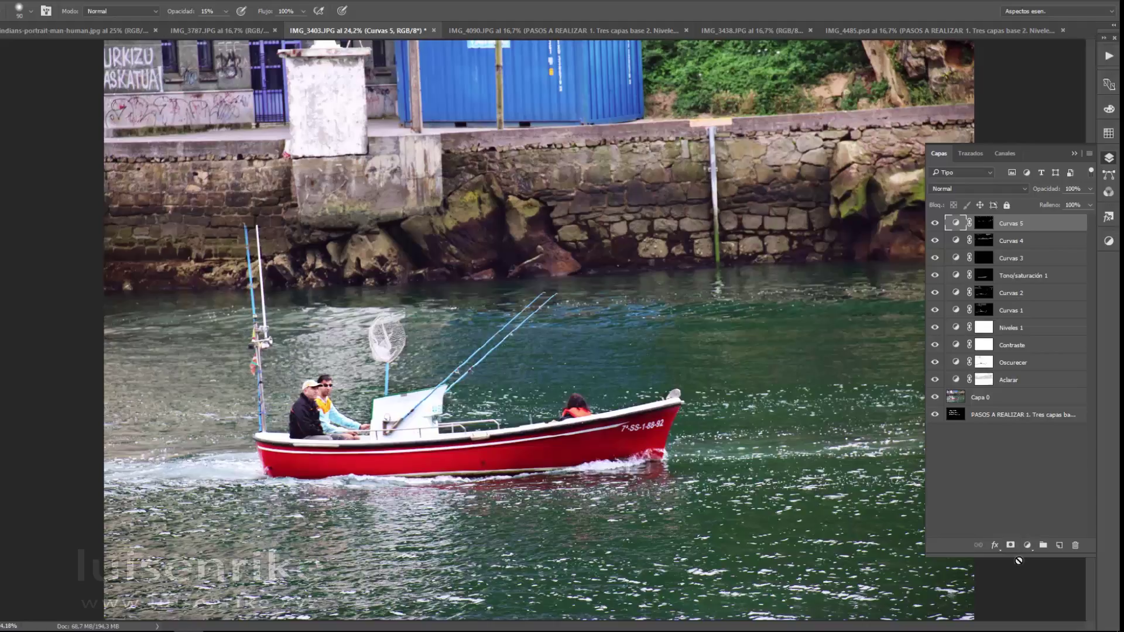
Add a Curvas 6 curves layer with a raised brightening point and toggle it to compare.
left_click(1027, 545)
left_click(1047, 370)
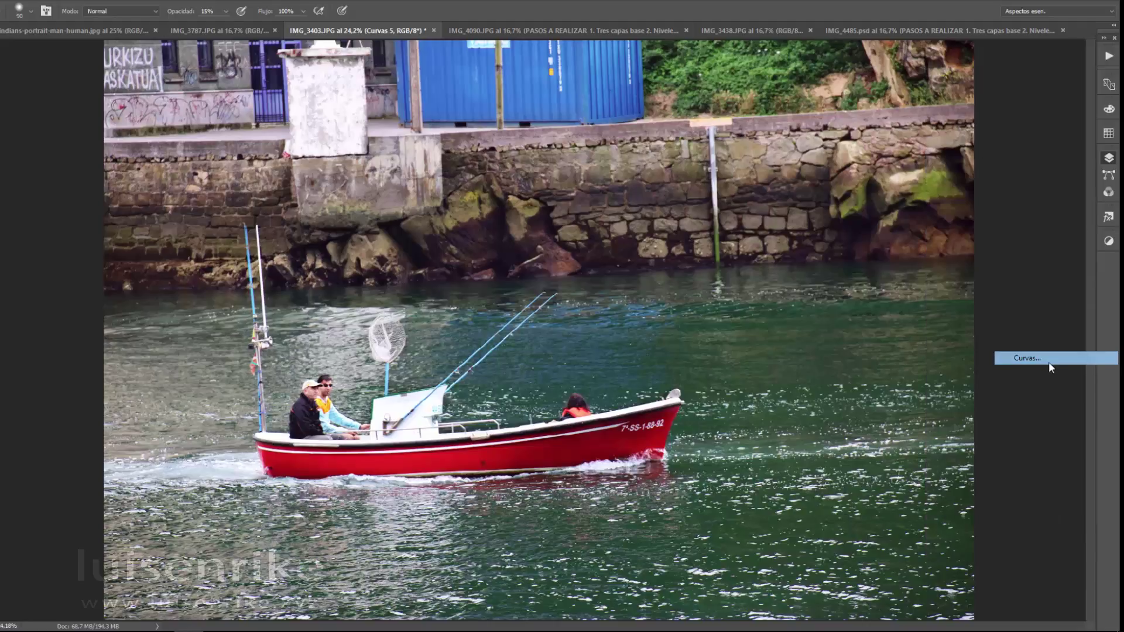
left_click_drag(1002, 178, 1004, 155)
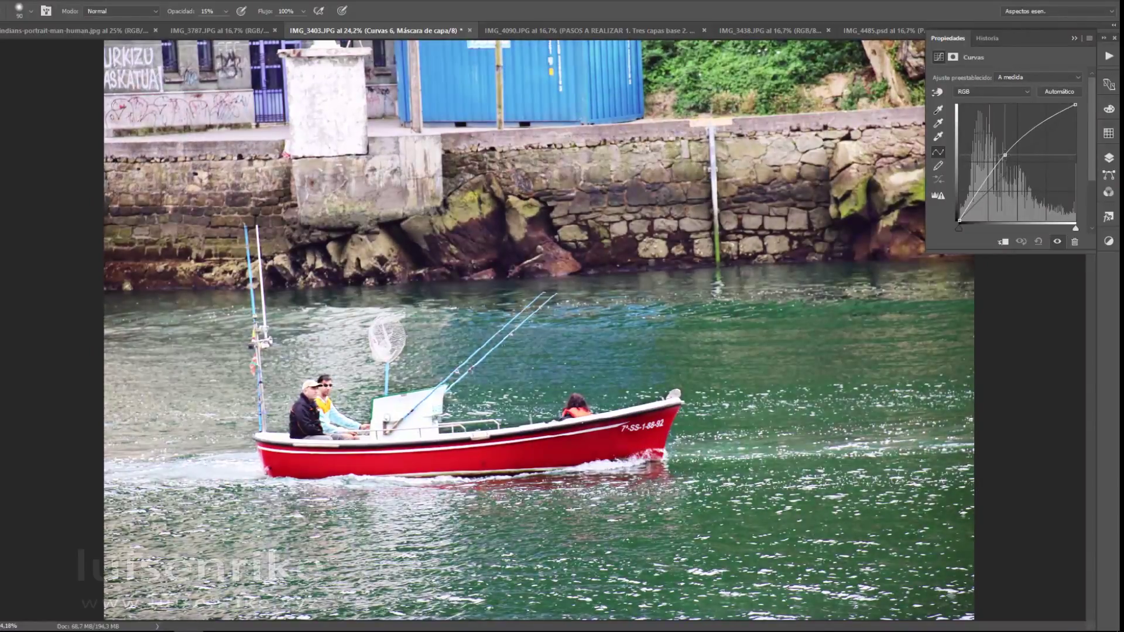
left_click(1109, 157)
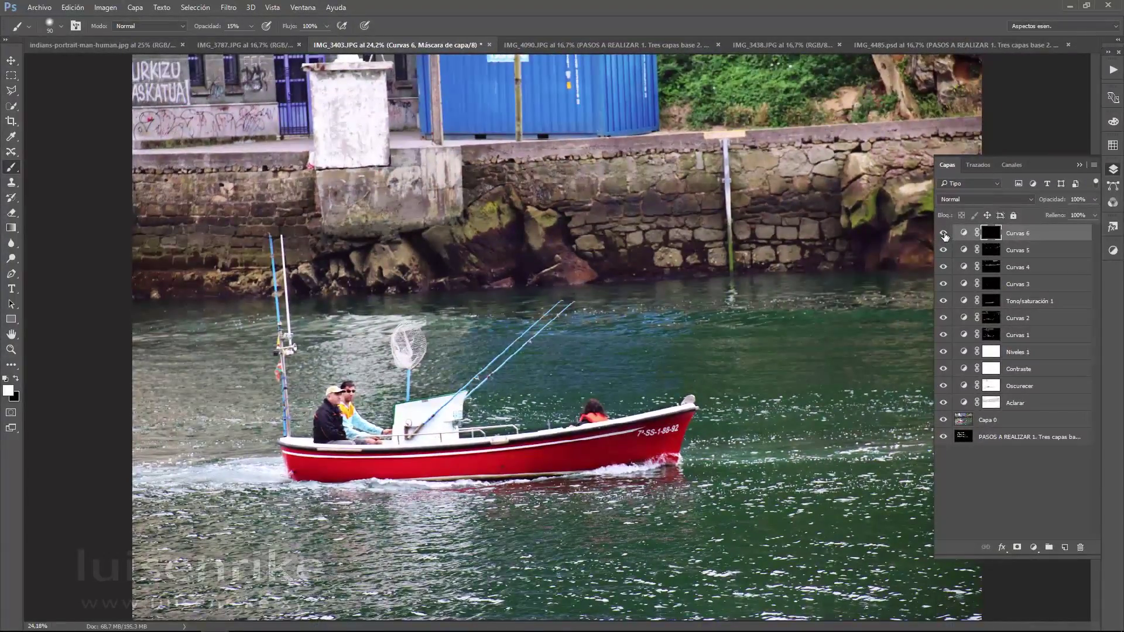
left_click(943, 233)
left_click(943, 234)
Solo the original Capa 0 photo with Alt-click, then compare against all layers shown.
left_click(943, 420, "alt")
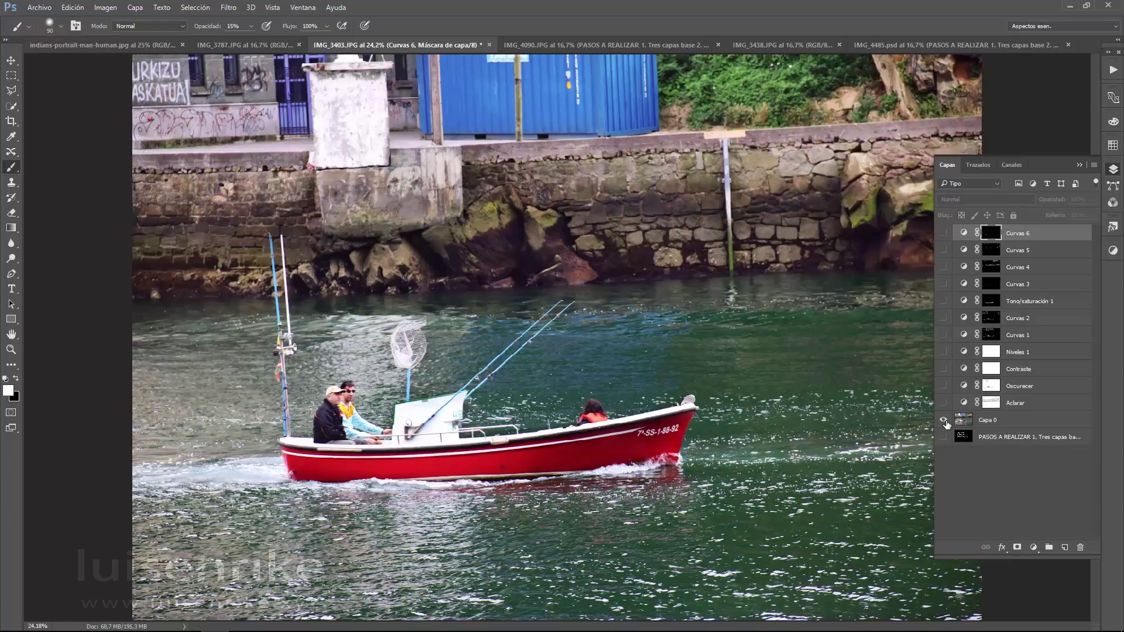
left_click(943, 420, "alt")
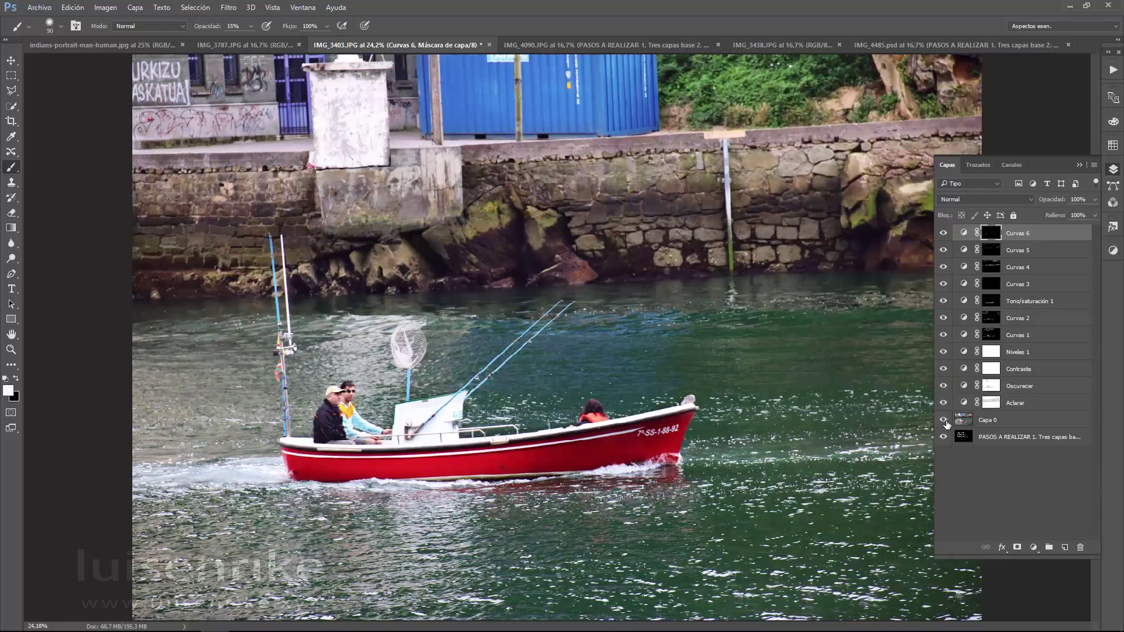
left_click(943, 419, "alt")
left_click(943, 436, "alt")
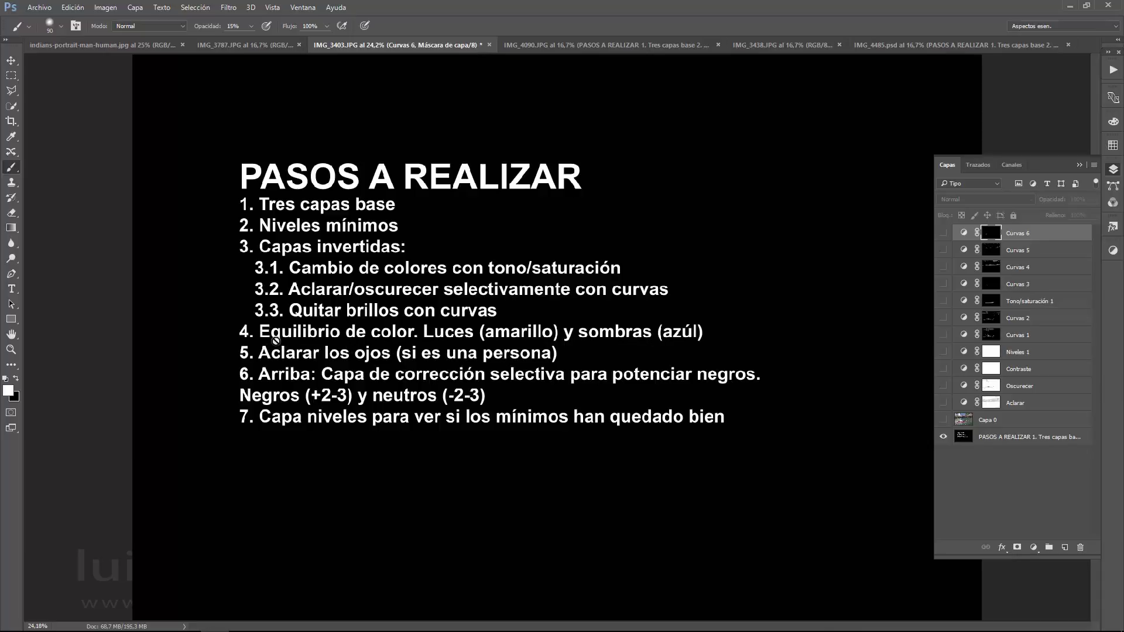
left_click(942, 437, "alt")
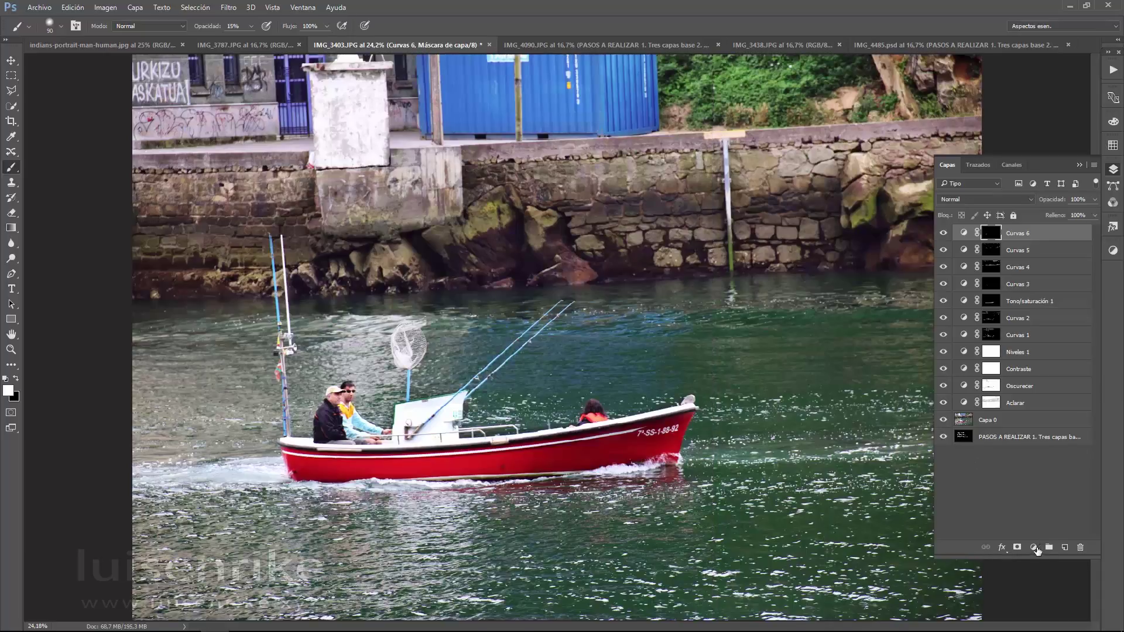
Add a Color Balance layer and push its shadows toward blue by +3.
left_click(1033, 547)
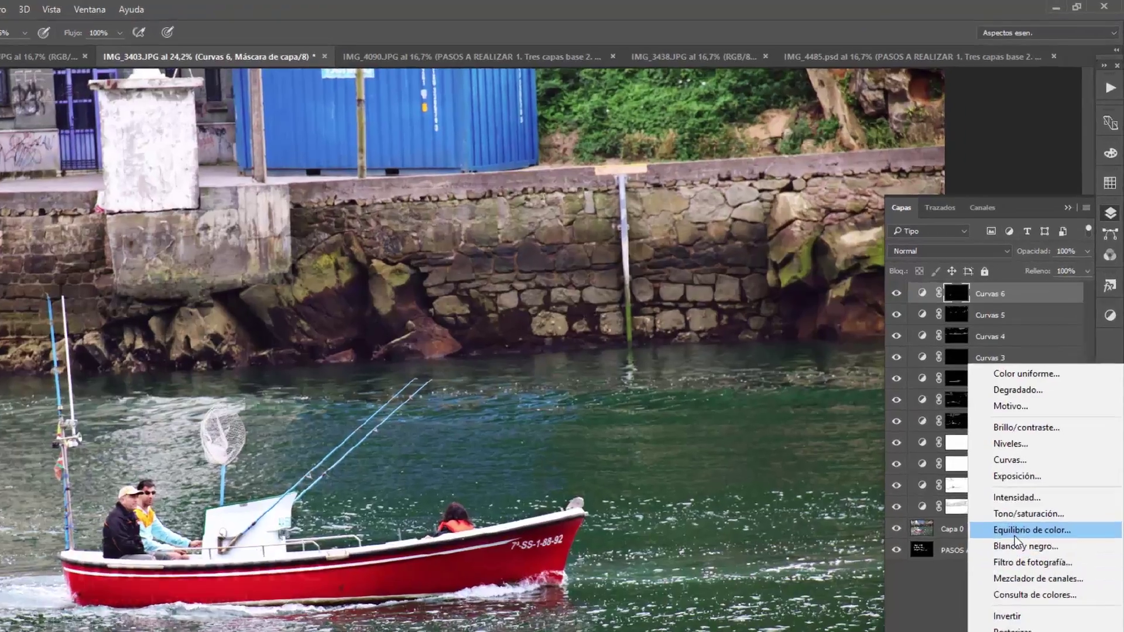
left_click(1051, 420)
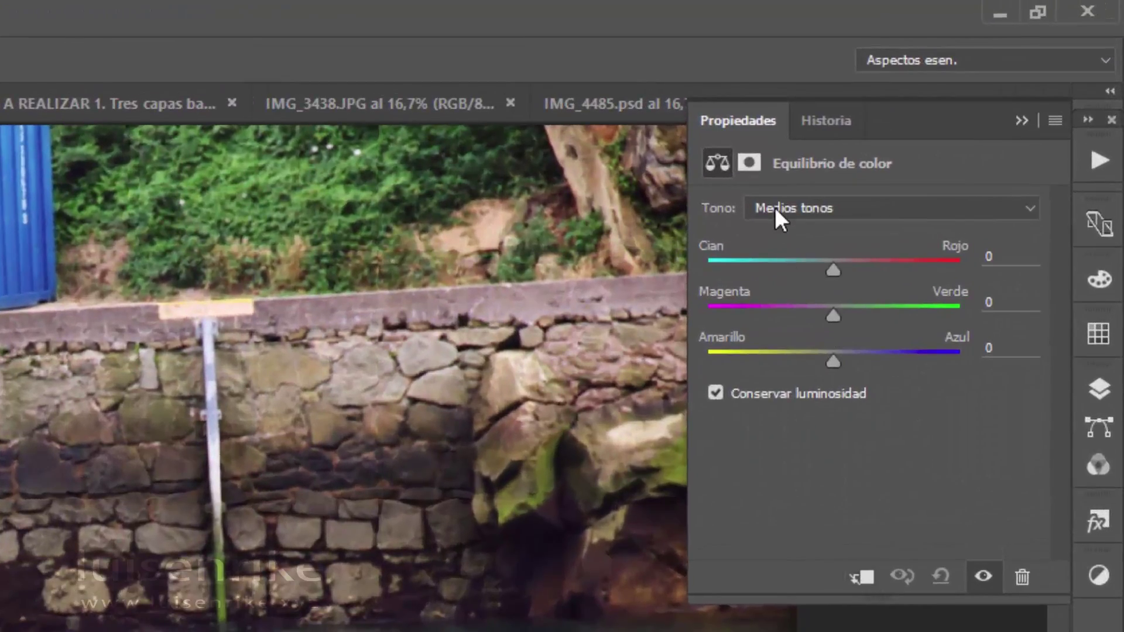
left_click(775, 208)
left_click(779, 228)
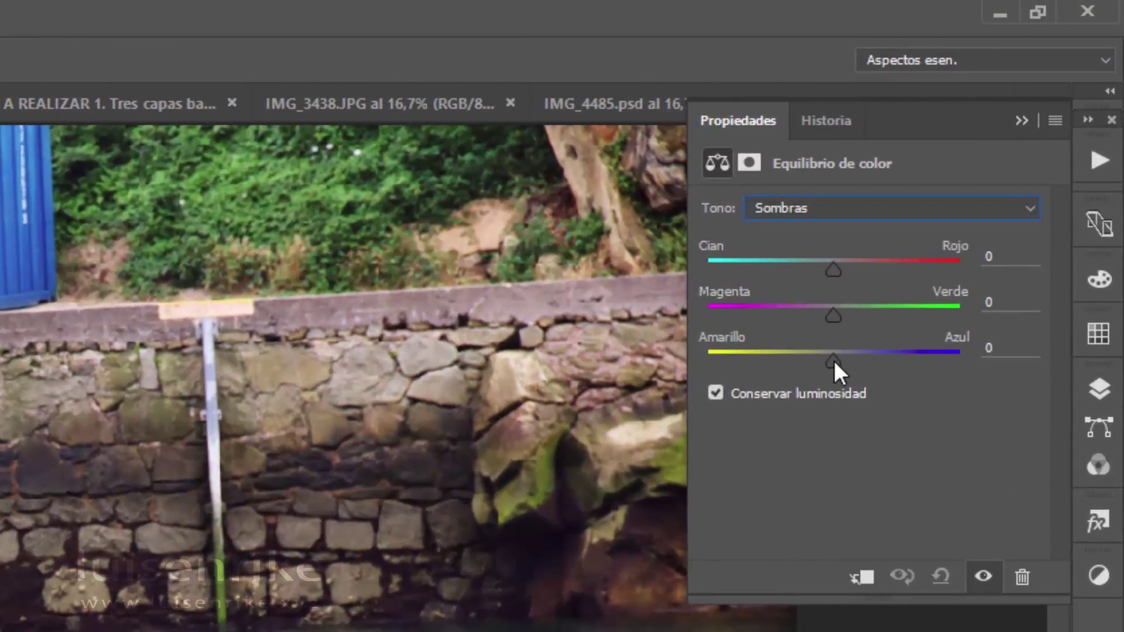
left_click_drag(834, 360, 838, 360)
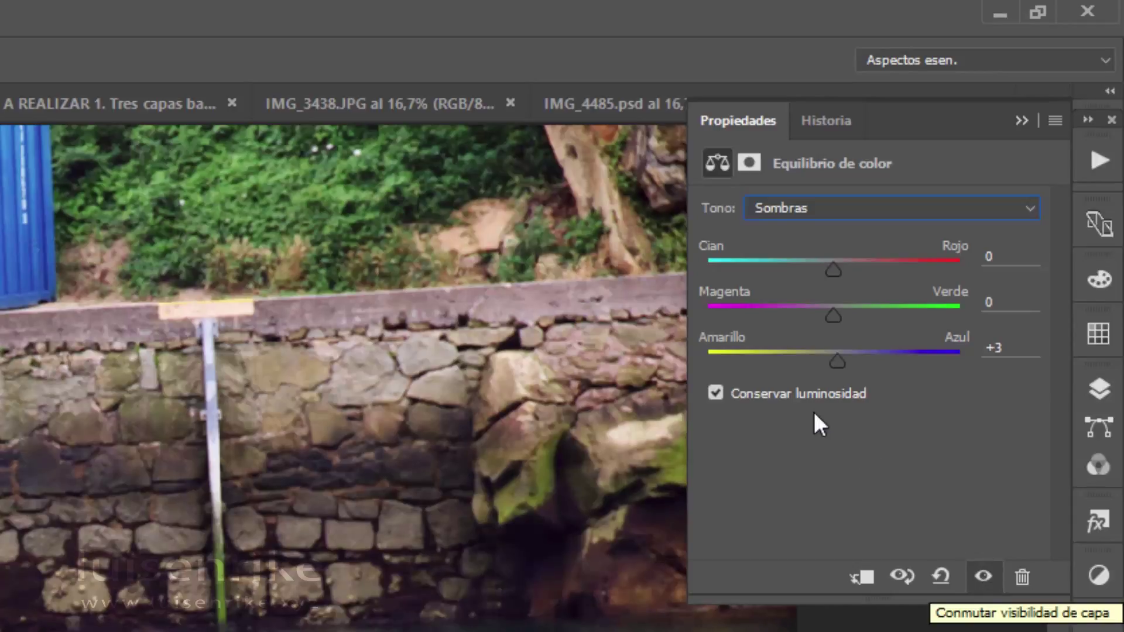
Shift the Color Balance highlights toward yellow to -6 and return to the layer list.
left_click(799, 213)
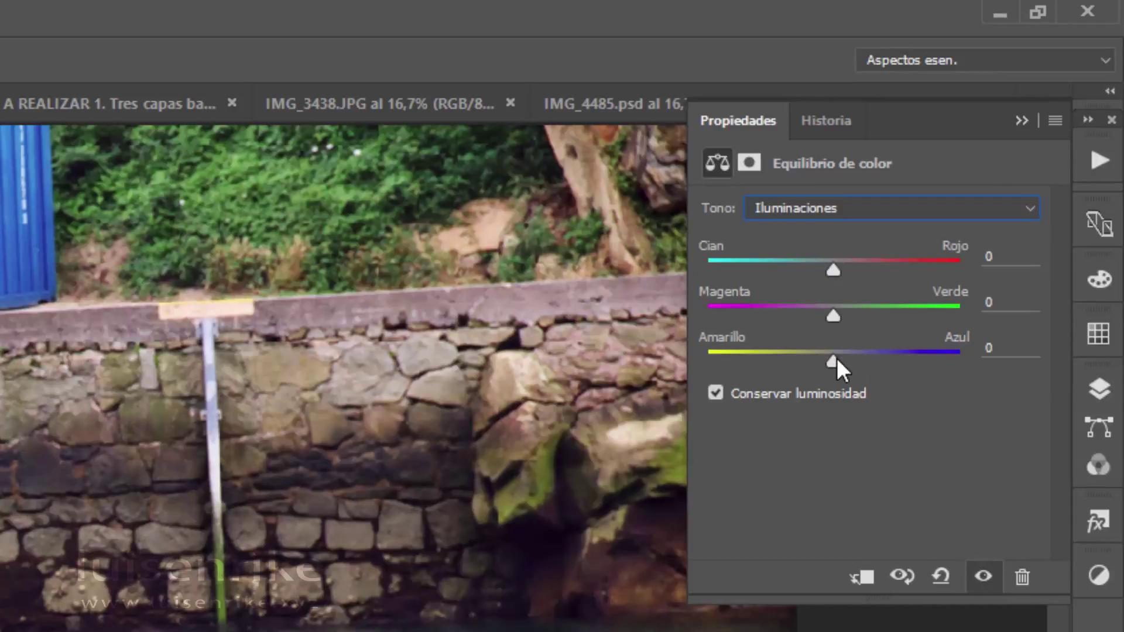
left_click_drag(836, 361, 832, 360)
left_click_drag(834, 353, 831, 353)
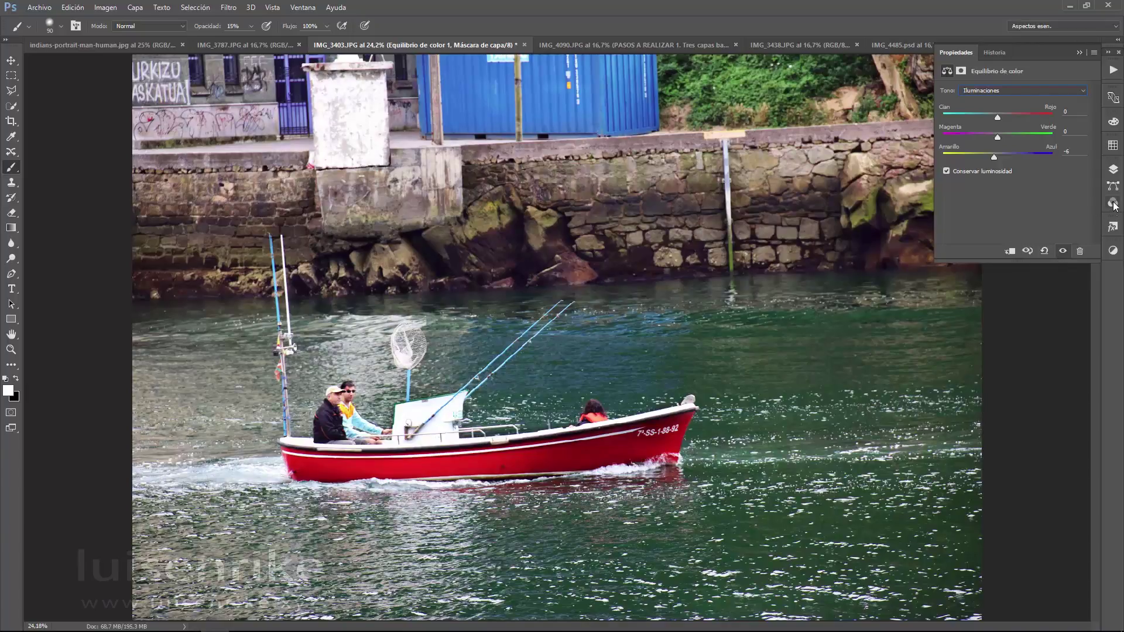
left_click(1111, 171)
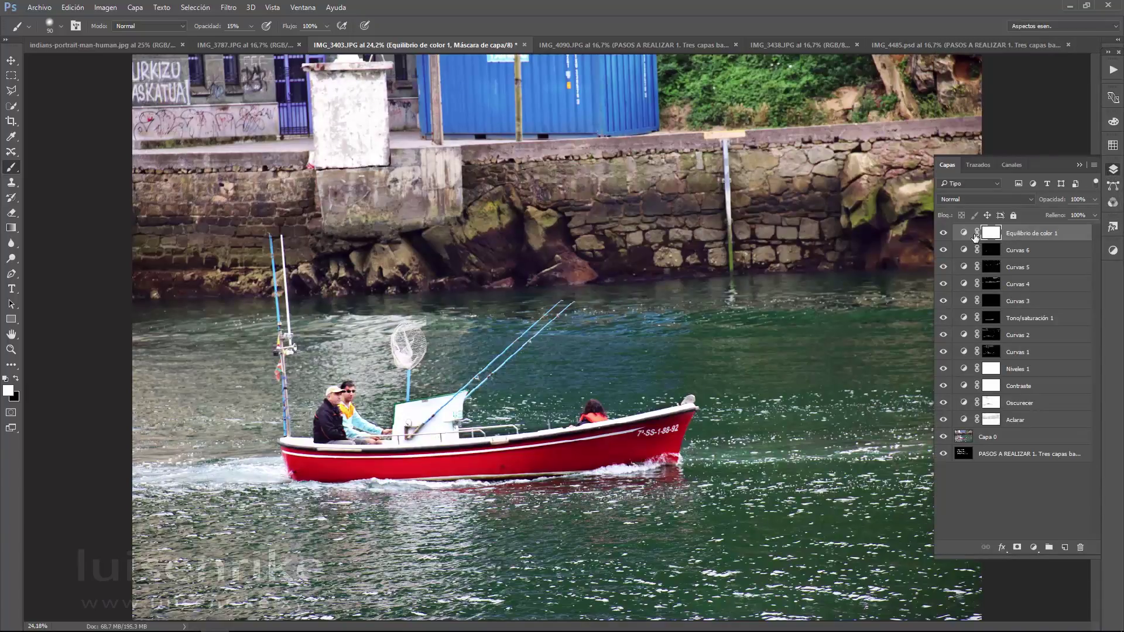
Compare the photo with and without colour balance, then add Selective Color with Negros black +2%.
left_click(943, 233)
left_click(943, 234)
left_click(943, 233)
left_click(1034, 547)
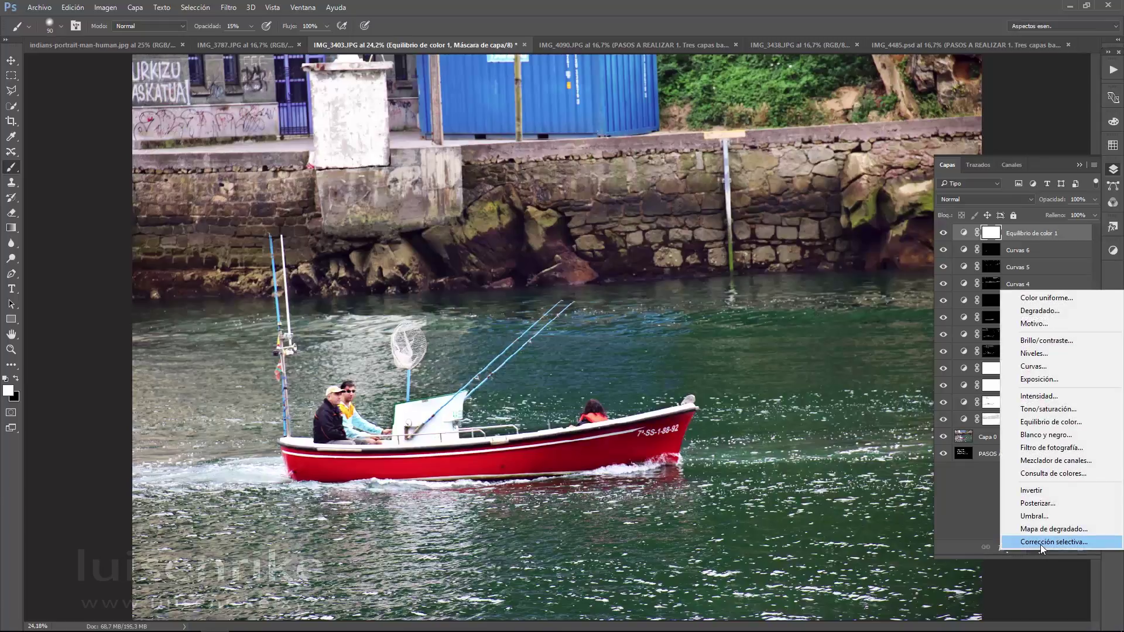
left_click(1041, 542)
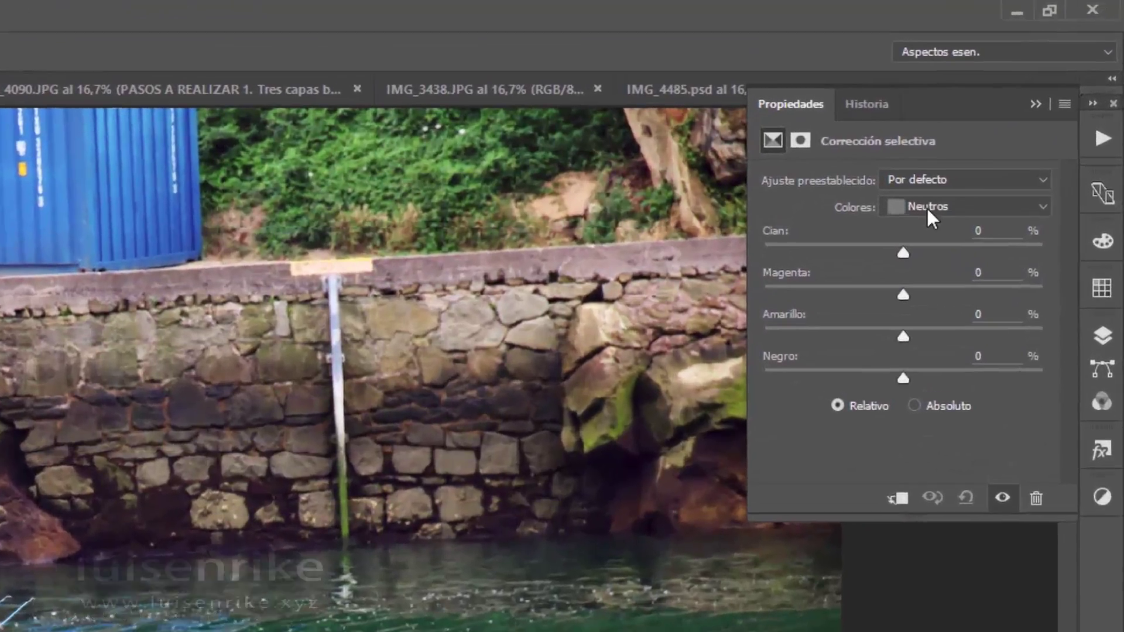
left_click(926, 208)
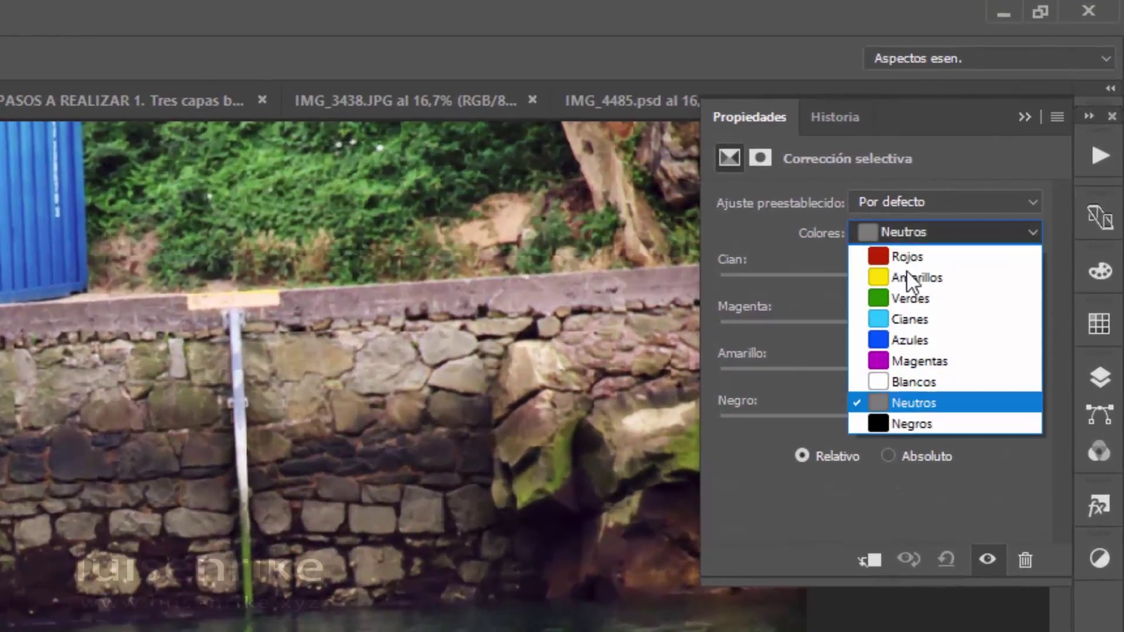
left_click(929, 421)
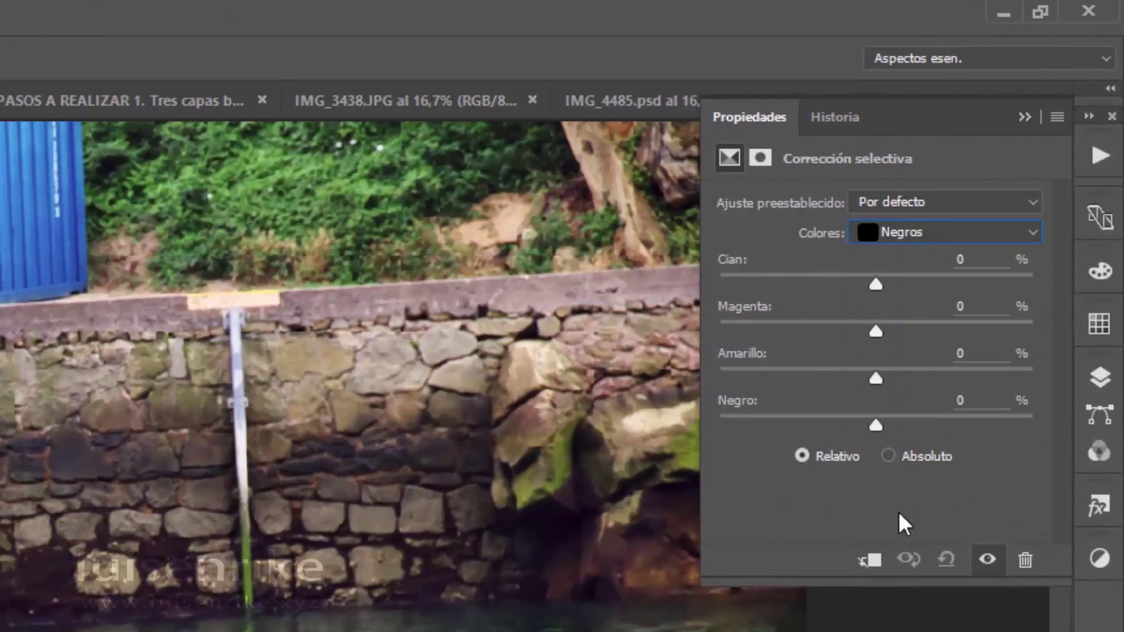
mouse_move(877, 436)
left_mouse_down()
mouse_move(882, 422)
mouse_move(880, 433)
left_mouse_up()
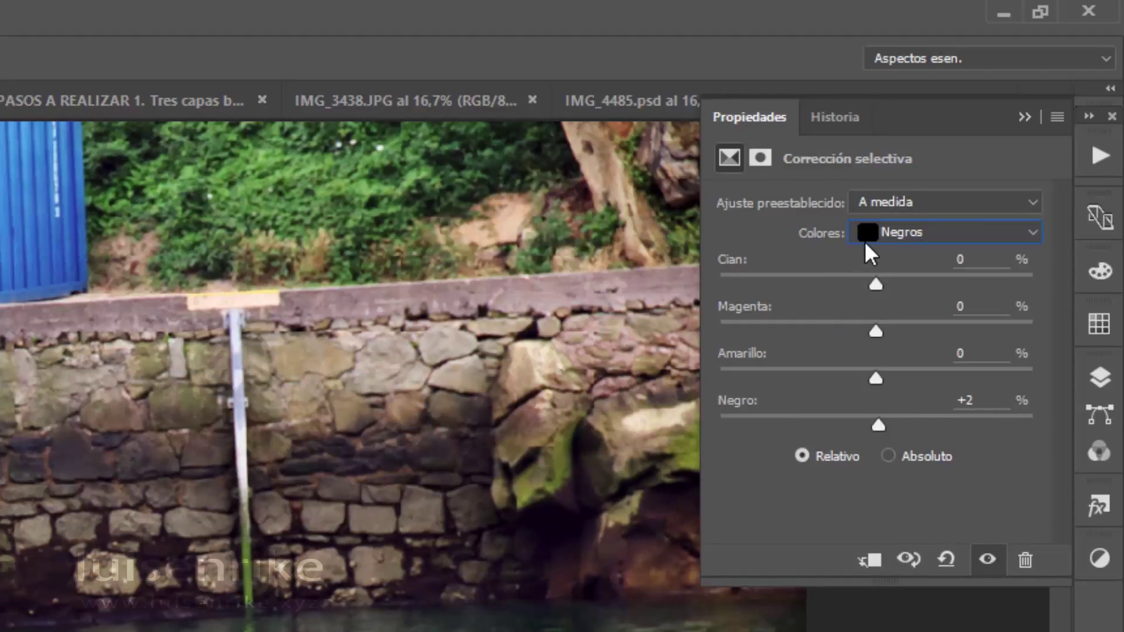
Set the Neutros range black to -2% in the selective colour layer.
left_click(889, 232)
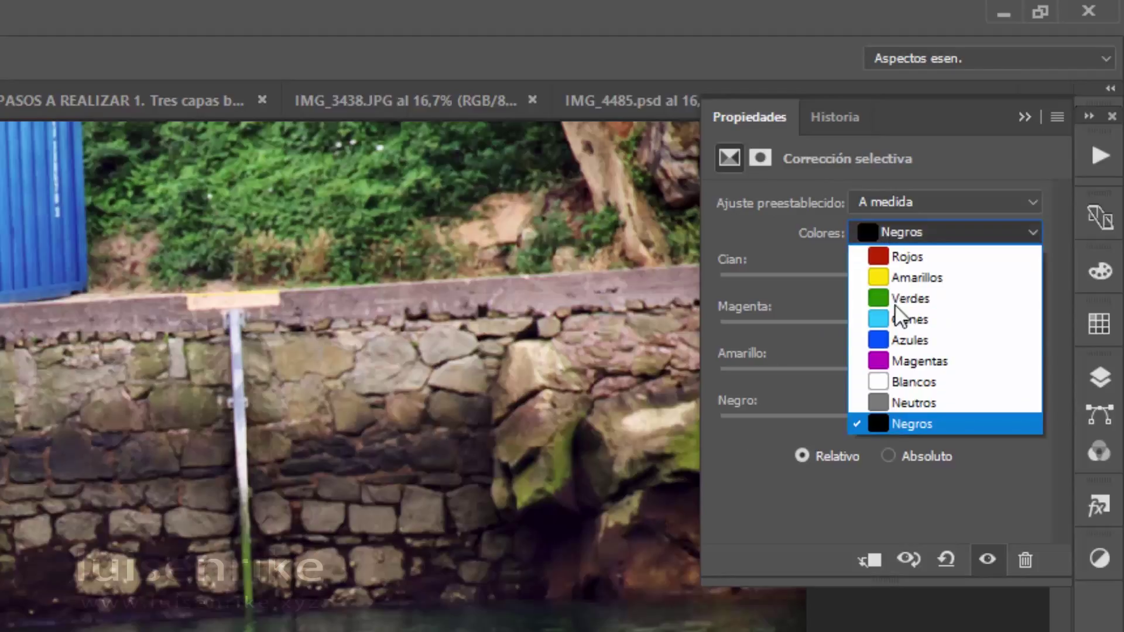
left_click(923, 398)
left_click_drag(876, 435, 873, 429)
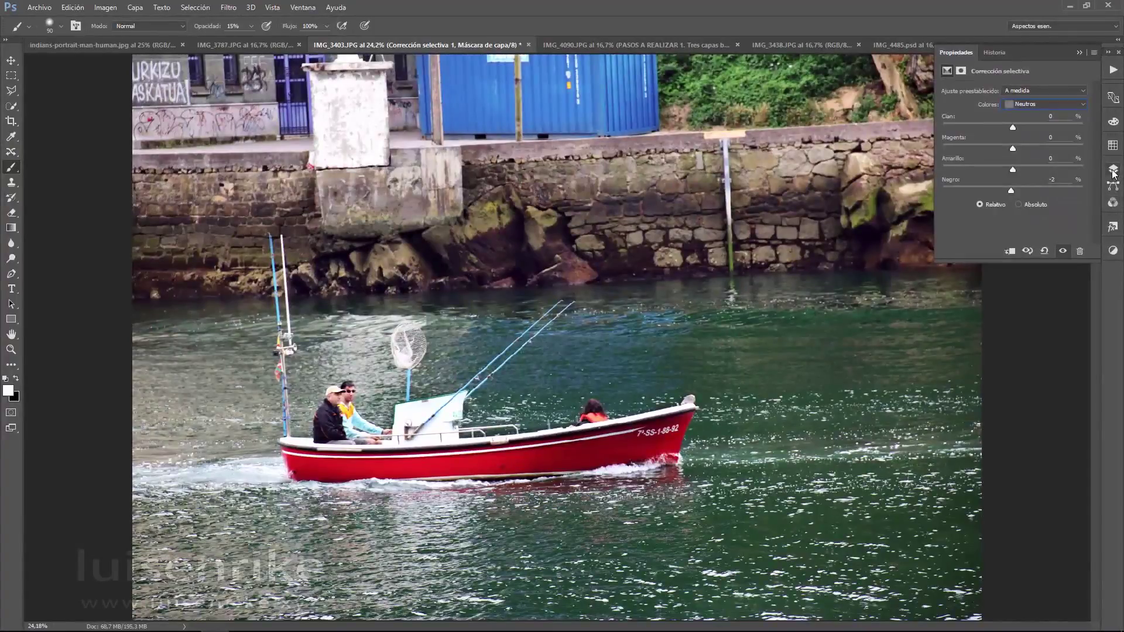
left_click(1113, 171)
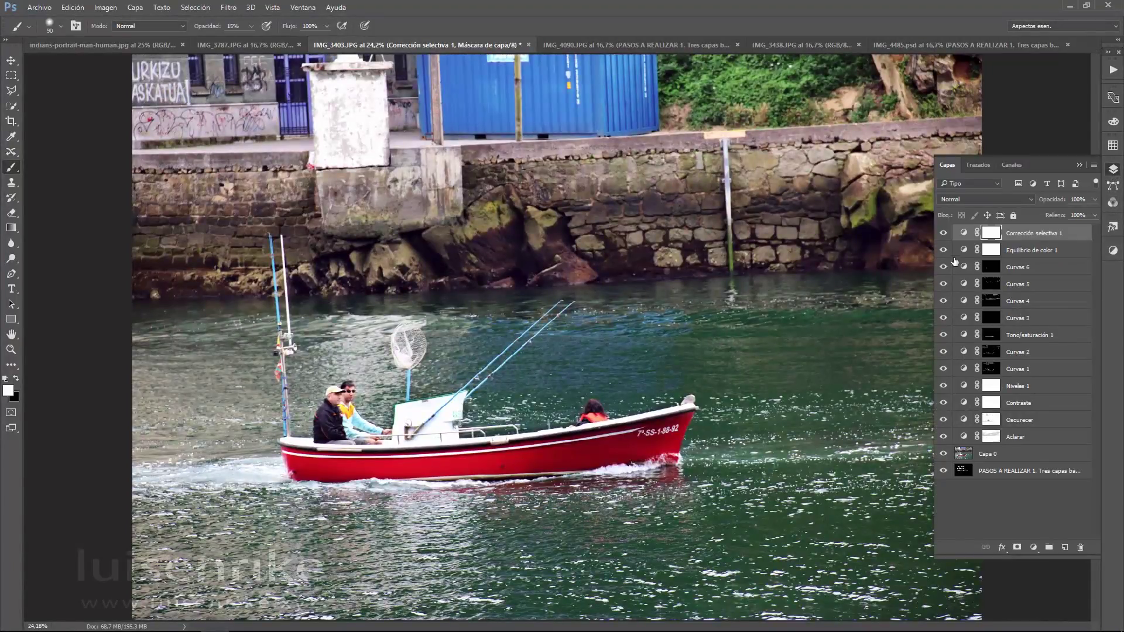
Compare the photo with and without selective colour and against the original, ending with all layers visible.
left_click(943, 234)
left_click(944, 234)
left_click(944, 233)
left_click(944, 455, "alt")
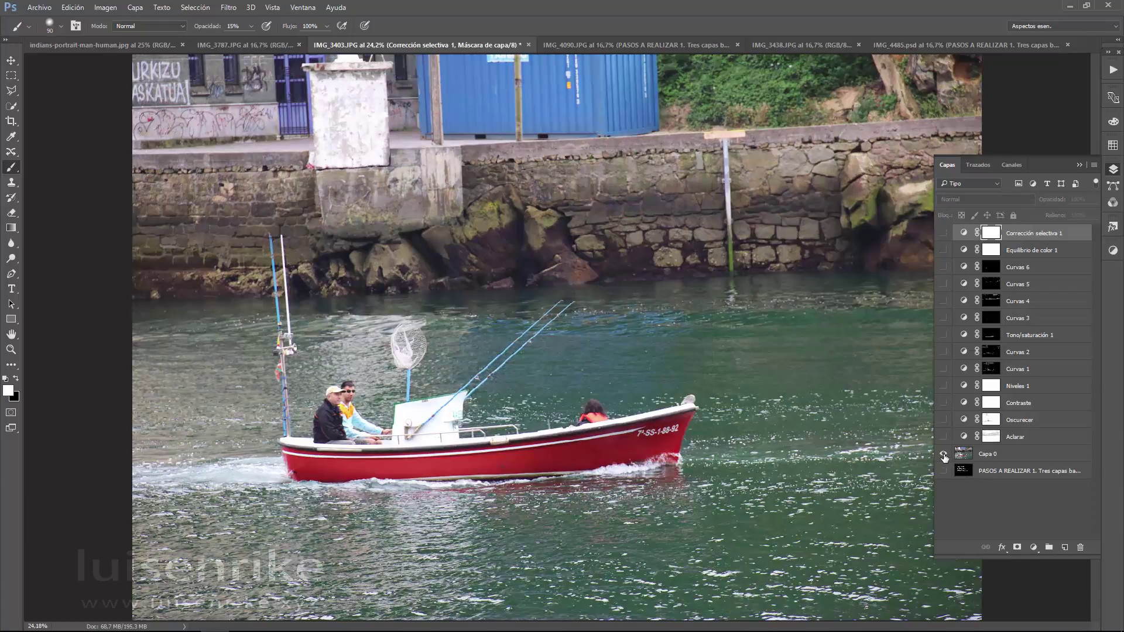
left_click(943, 454, "alt")
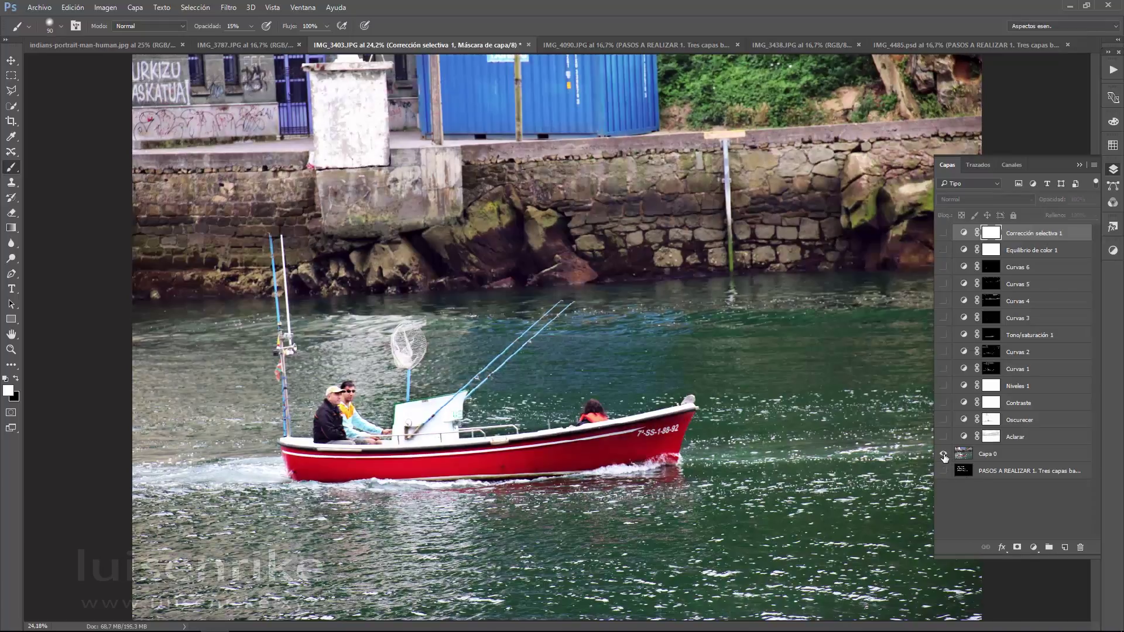
left_click(943, 454, "alt")
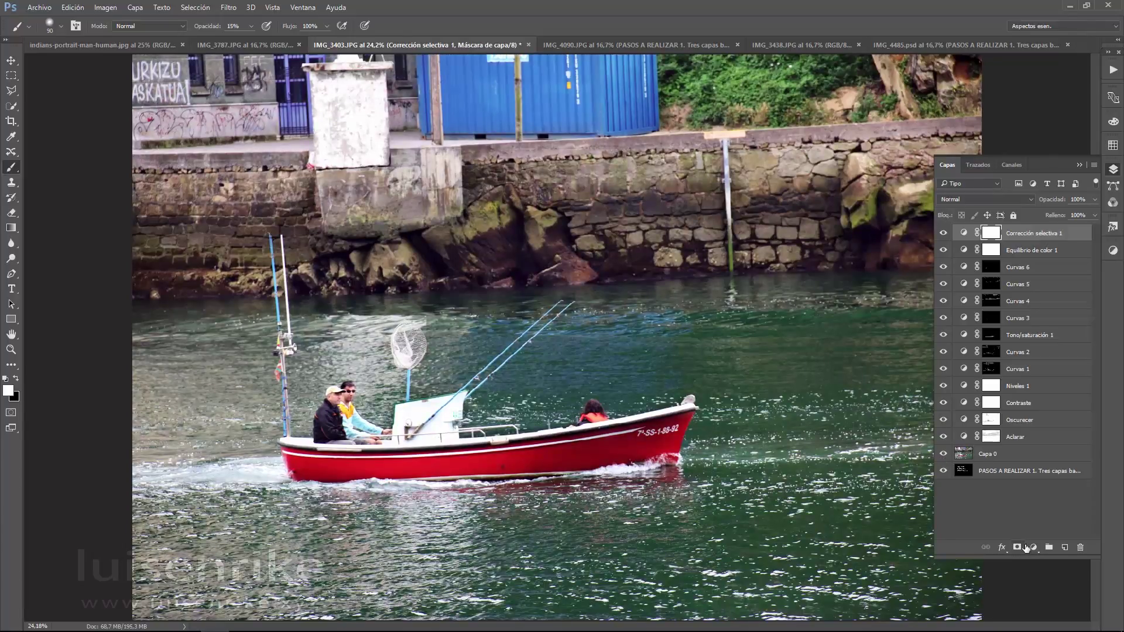
left_click(1033, 547)
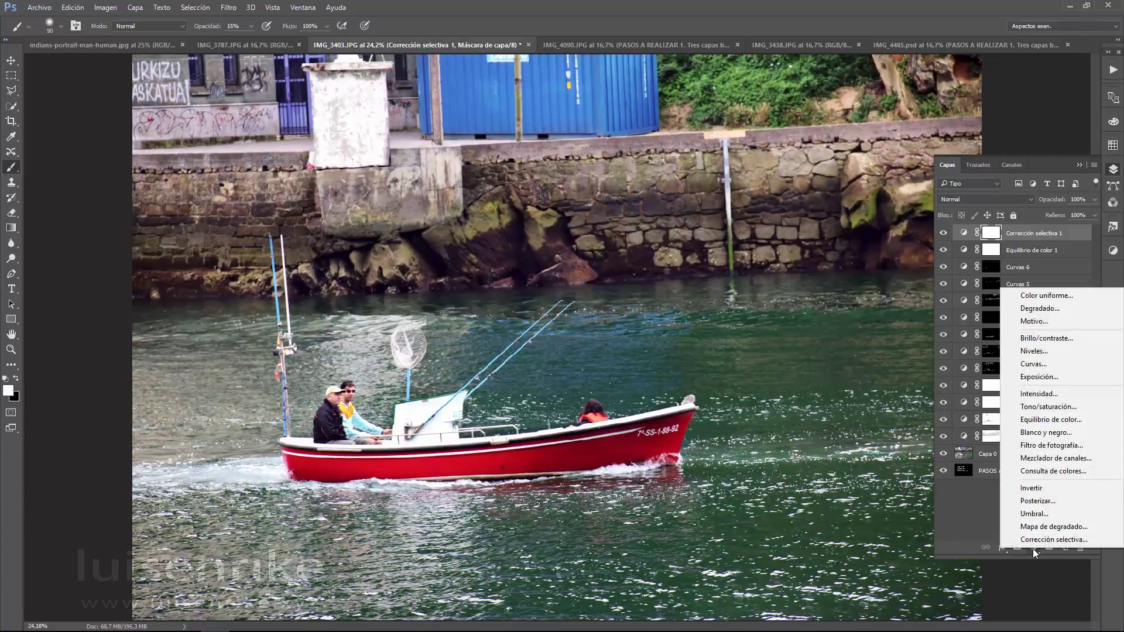
left_click(1032, 351)
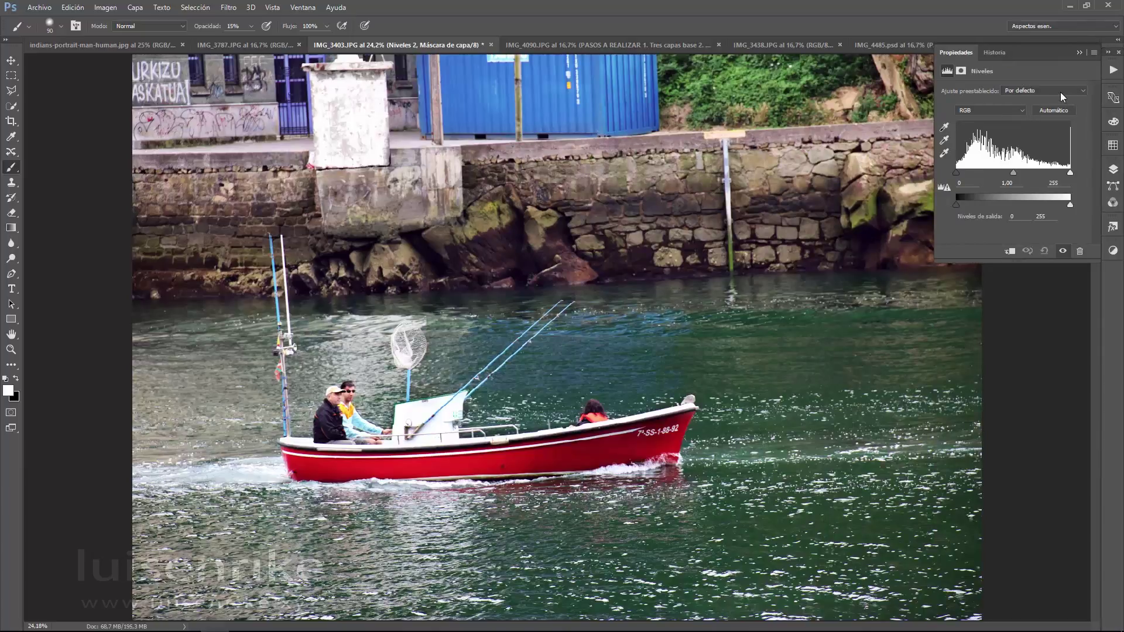
left_click(1012, 110)
left_click(1006, 120)
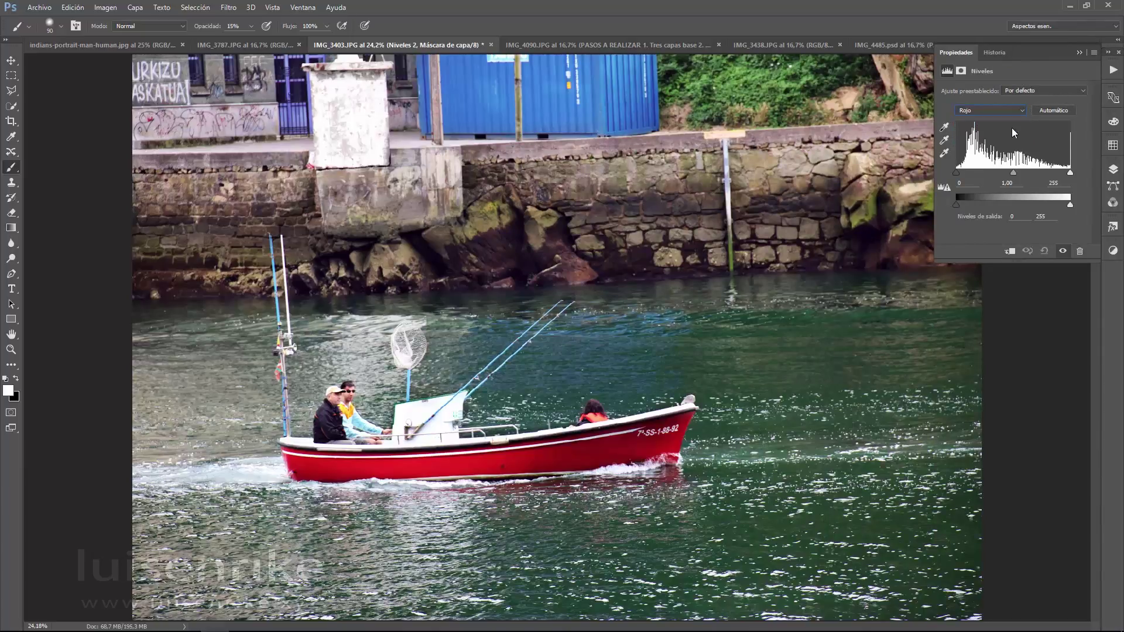
left_click(967, 111)
left_click(973, 131)
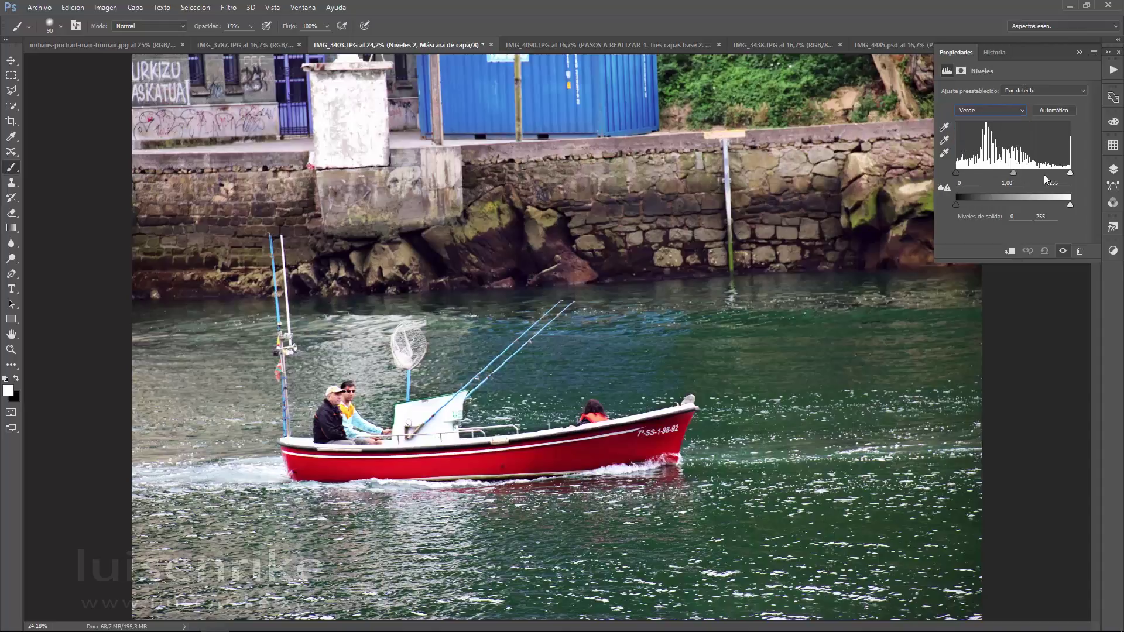
left_click(981, 114)
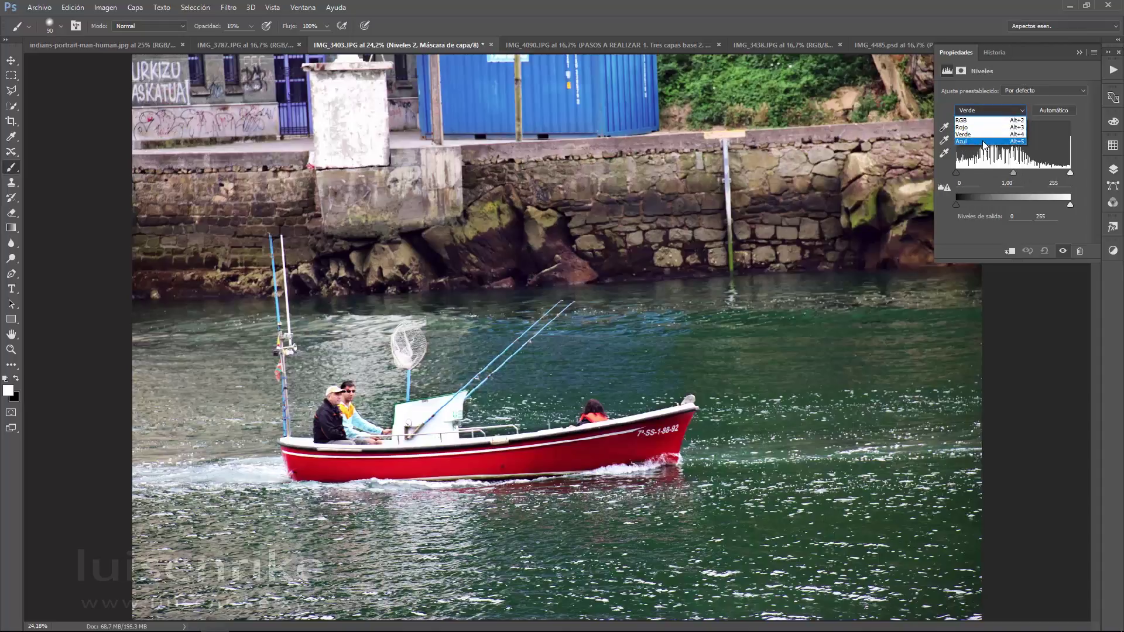
left_click(975, 144)
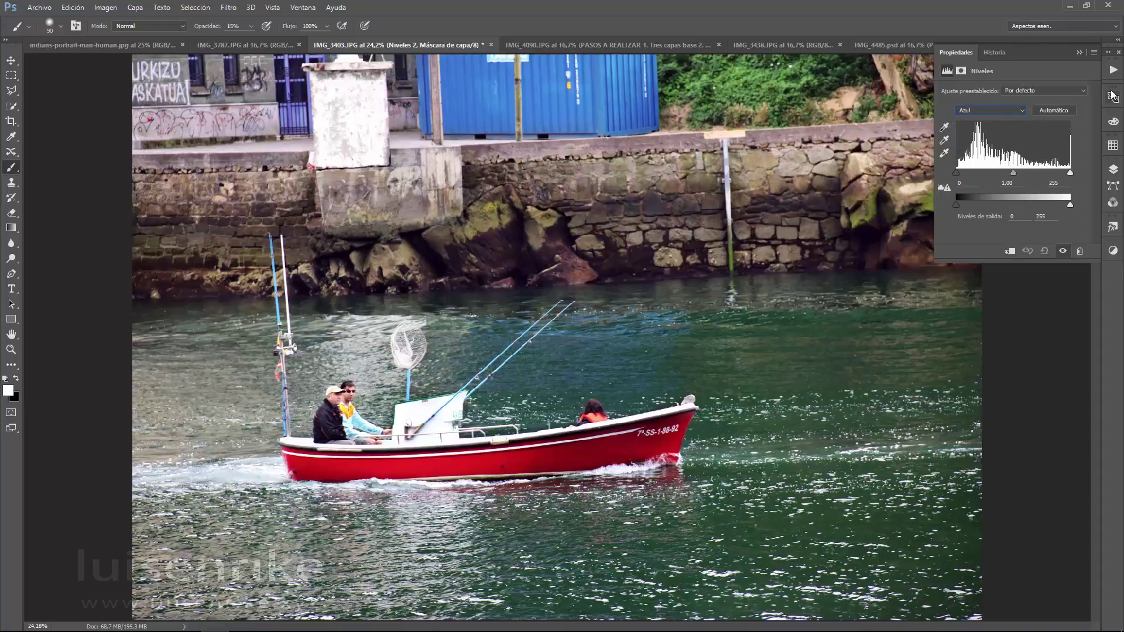
left_click(1114, 169)
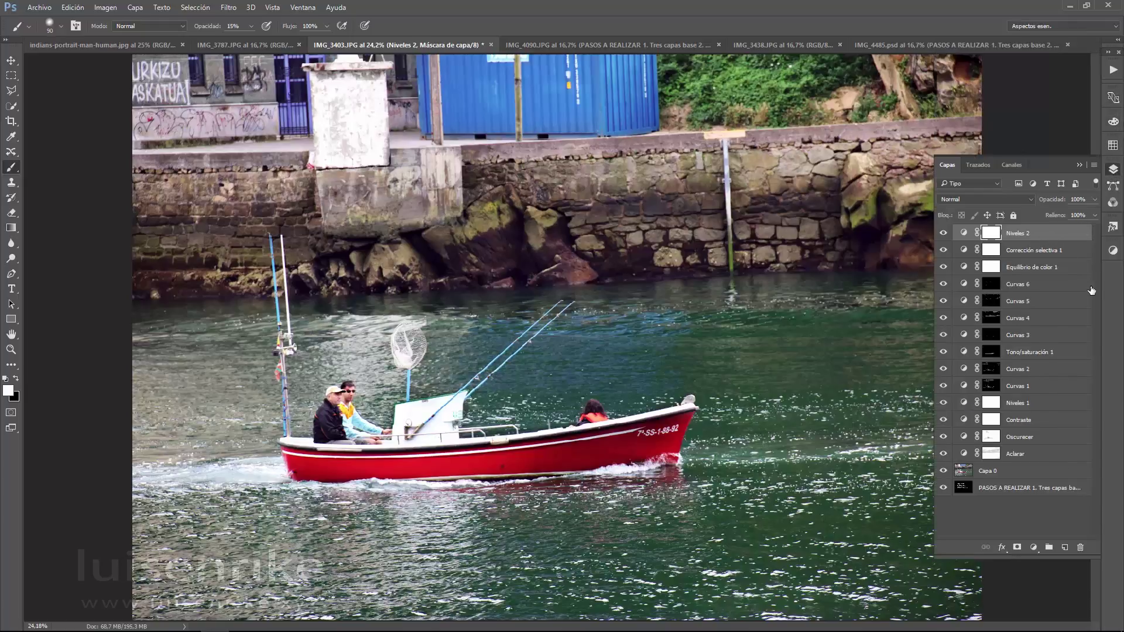
key("Delete")
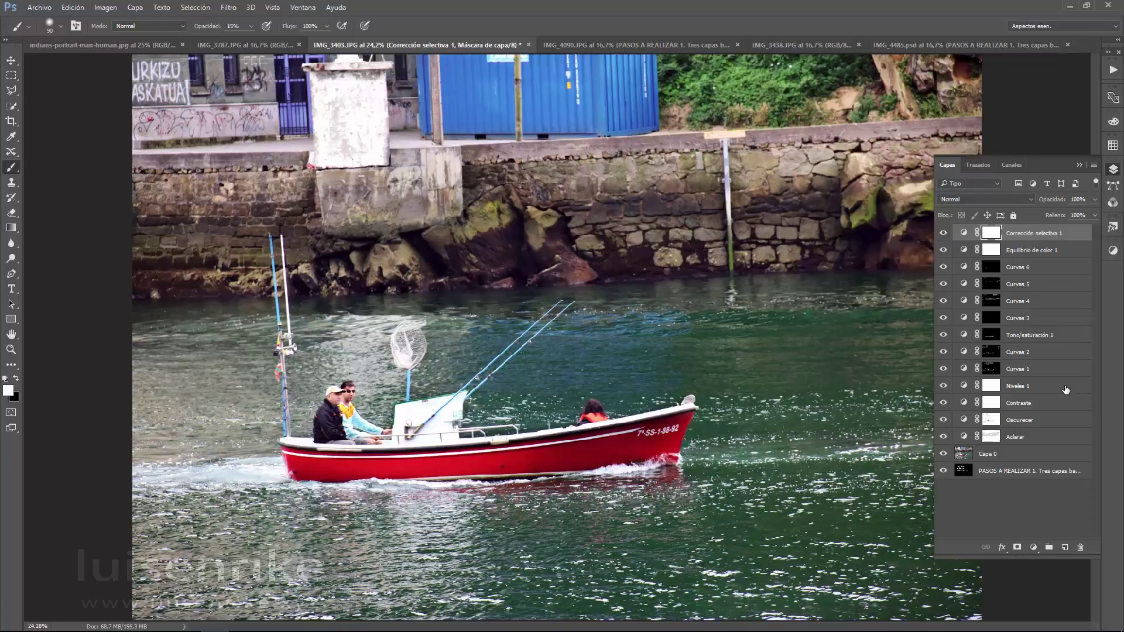
key("ctrl+minus")
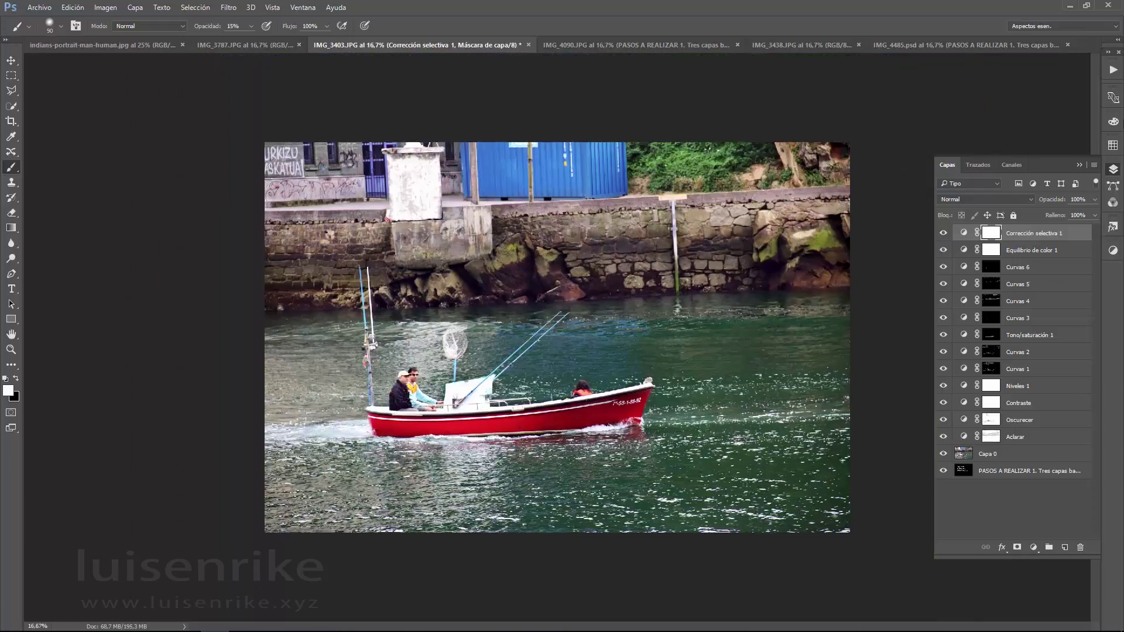
left_click(943, 454, "alt")
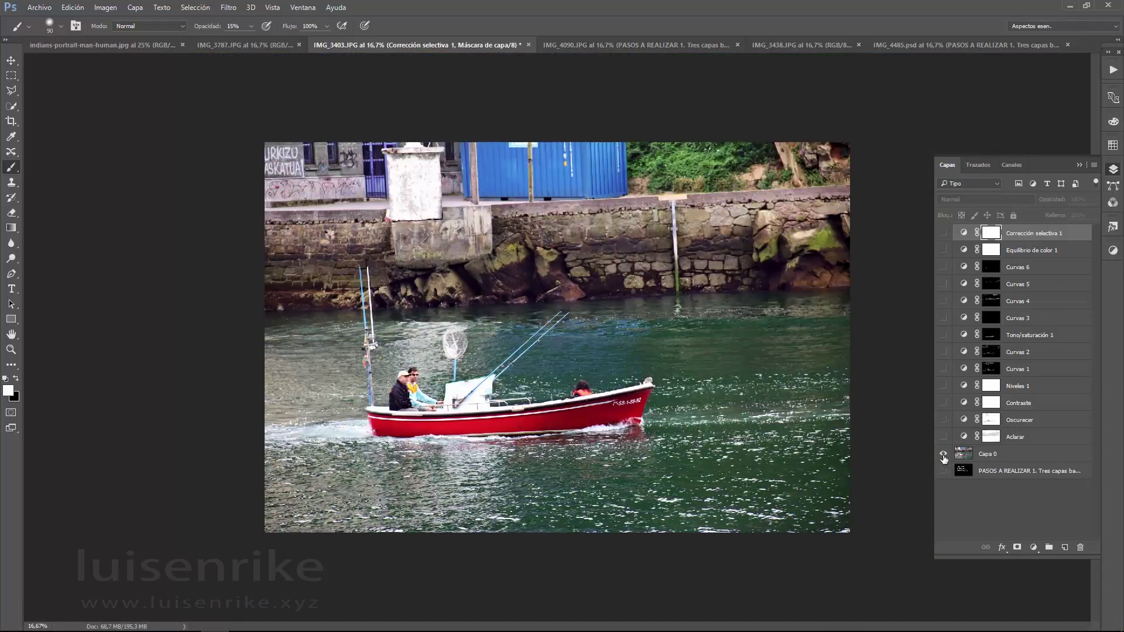
left_click(943, 455, "alt")
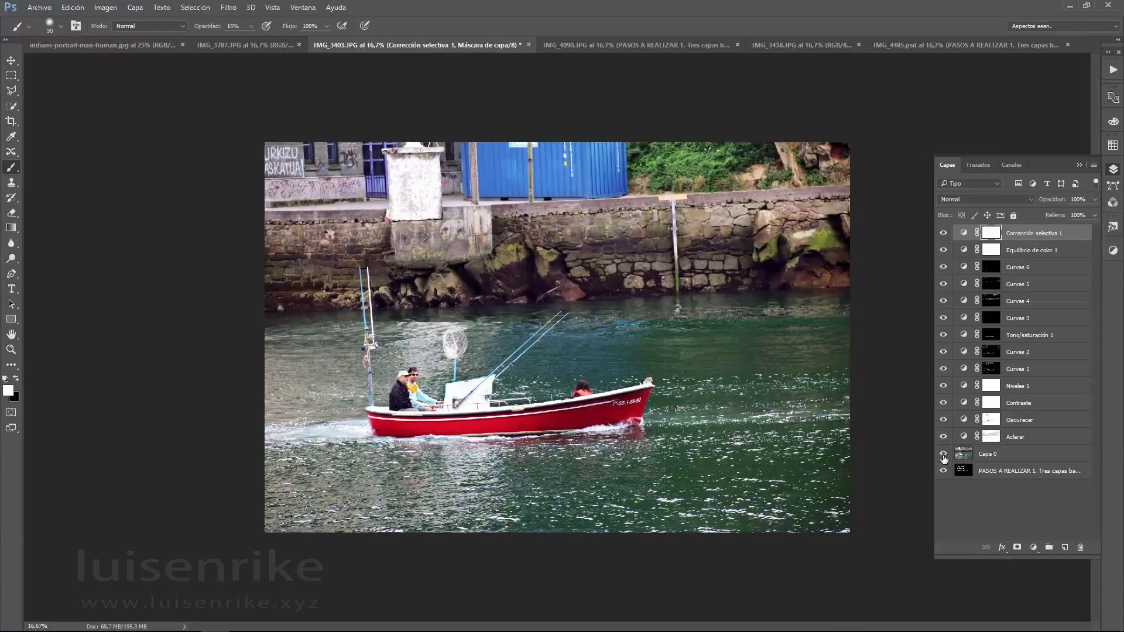